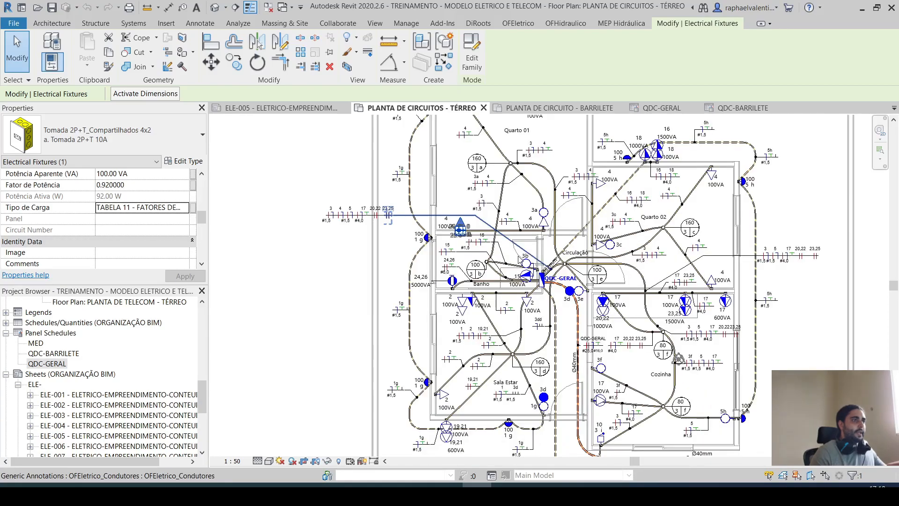
# Select the 100VA circuit 4 outlet just above Banho and review its electrical load and circuiting properties.
pyautogui.moveTo(513, 195); pyautogui.dragTo(508, 215, button='middle')
pyautogui.scroll(3, 503, 189)
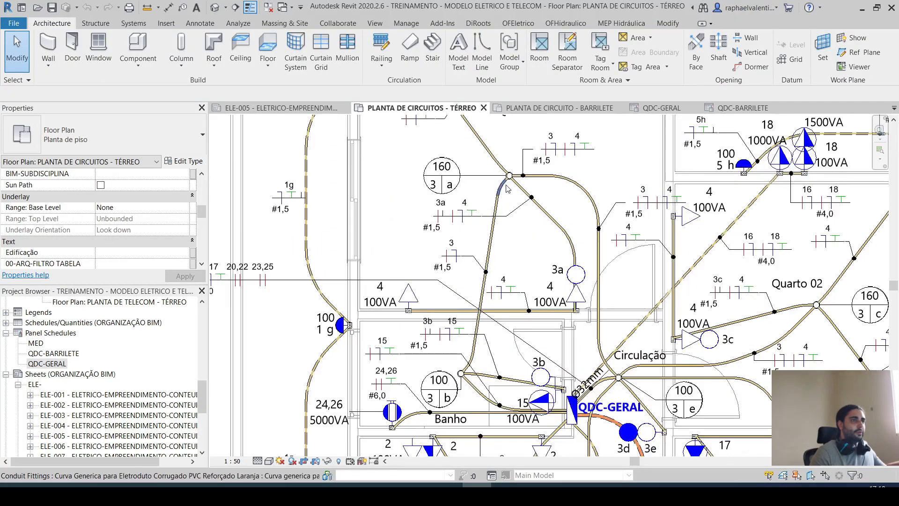
pyautogui.moveTo(510, 175); pyautogui.dragTo(510, 176, button='middle')
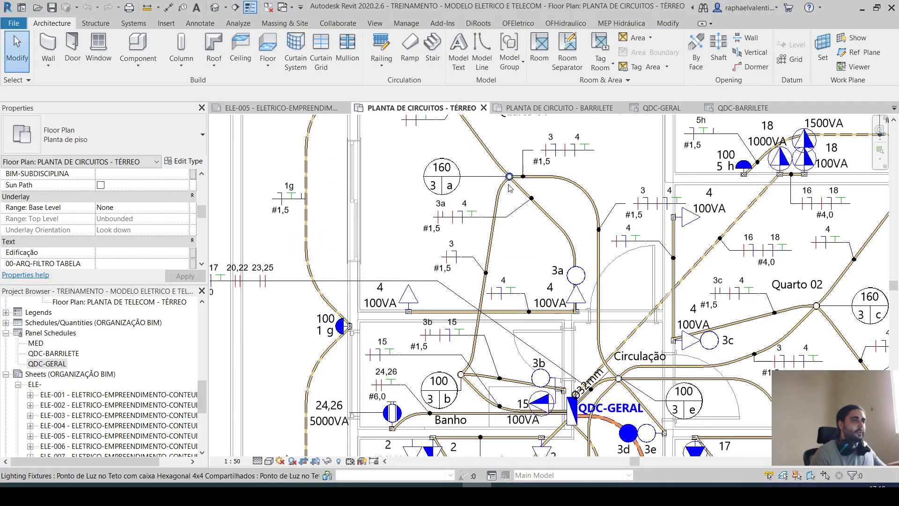
pyautogui.moveTo(444, 316); pyautogui.dragTo(528, 293, button='middle')
pyautogui.scroll(2, 459, 304)
pyautogui.click(529, 294)
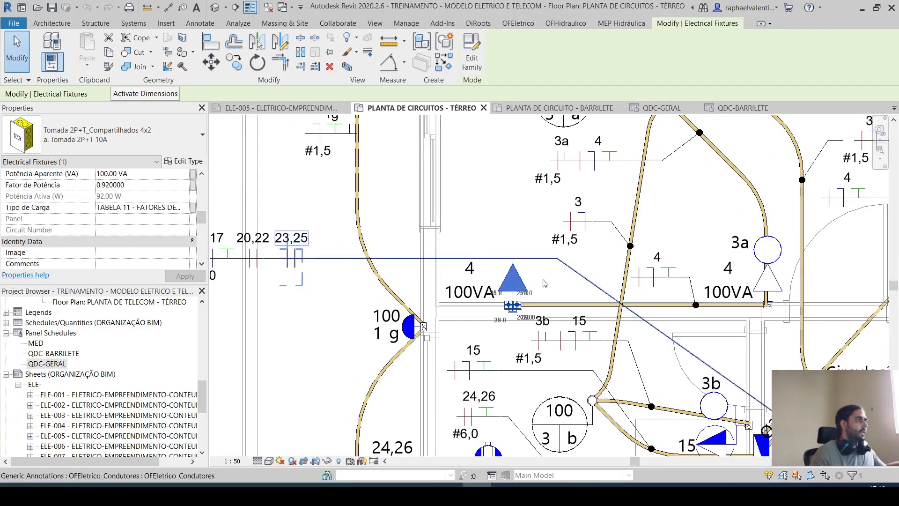
pyautogui.scroll(-1, 165, 212)
pyautogui.scroll(-4, 164, 212)
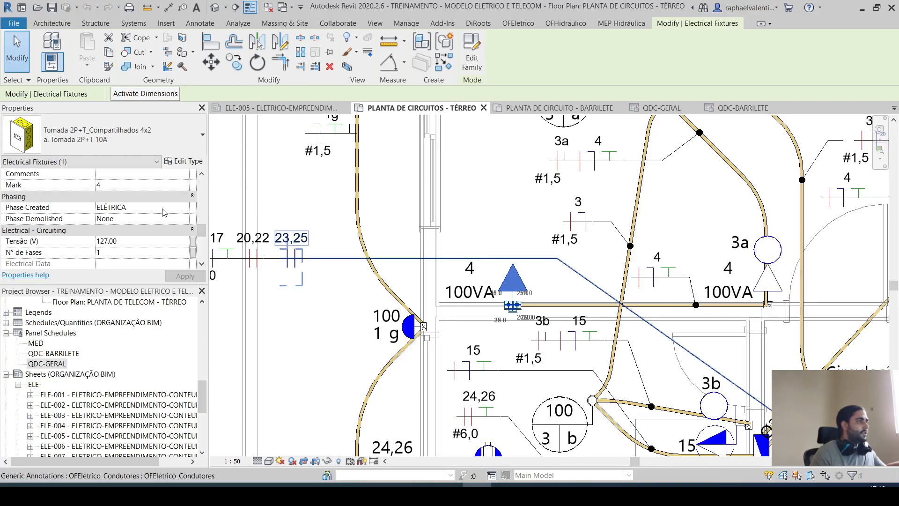
pyautogui.scroll(8, 164, 213)
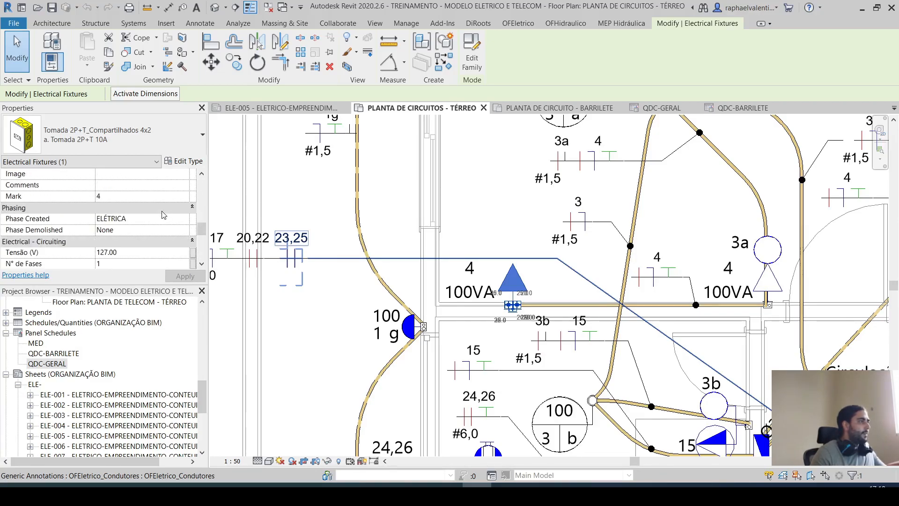
pyautogui.scroll(-5, 164, 214)
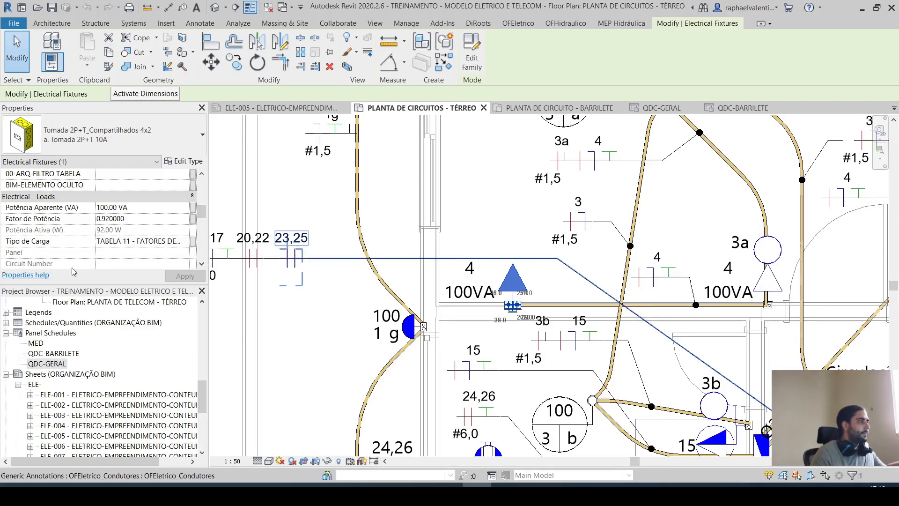
# Inspect the load classification and demand factor assigned to the outlet's Tipo de Carga, close without changes, and deselect the outlet.
pyautogui.click(186, 242)
pyautogui.click(187, 241)
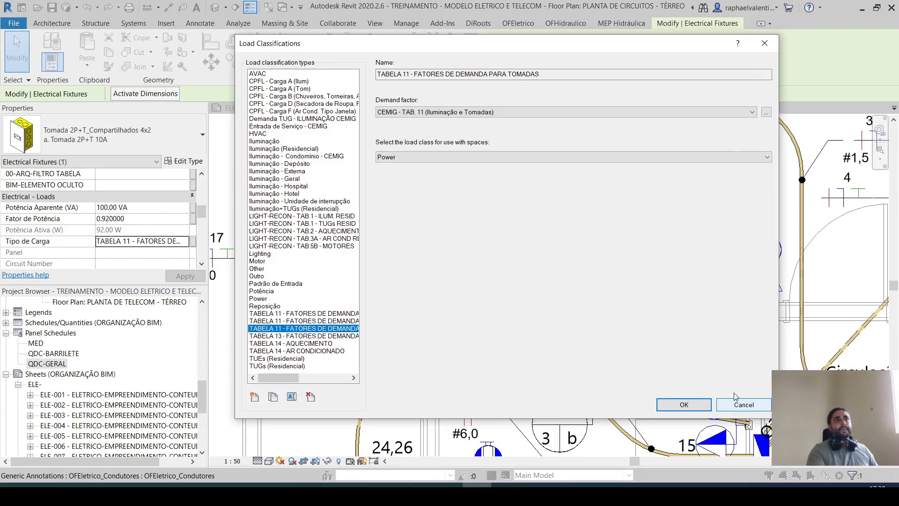
pyautogui.click(764, 44)
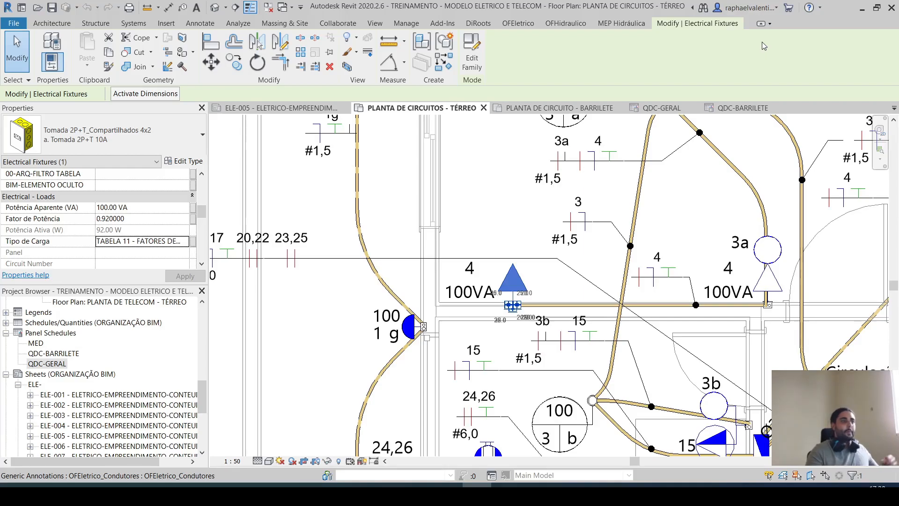
pyautogui.click(517, 239)
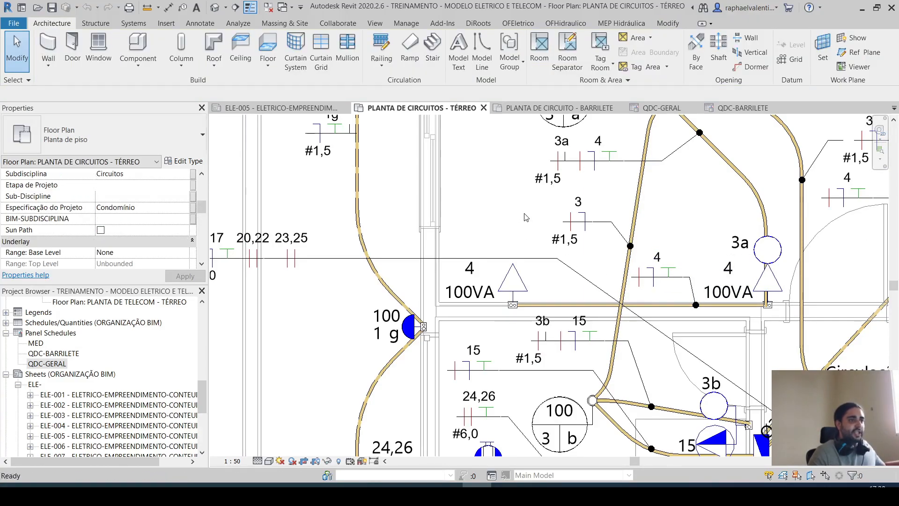
# Locate the QDC-GERAL distribution board on the ground-floor circuit plan and open its panel schedule.
pyautogui.scroll(-3, 548, 204)
pyautogui.moveTo(639, 335); pyautogui.dragTo(565, 304, button='middle')
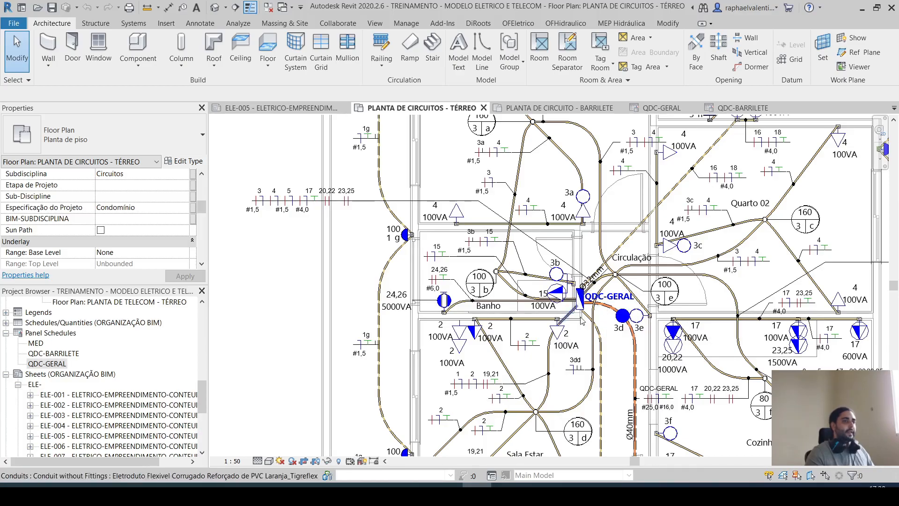
pyautogui.scroll(2, 593, 299)
pyautogui.scroll(2, 590, 297)
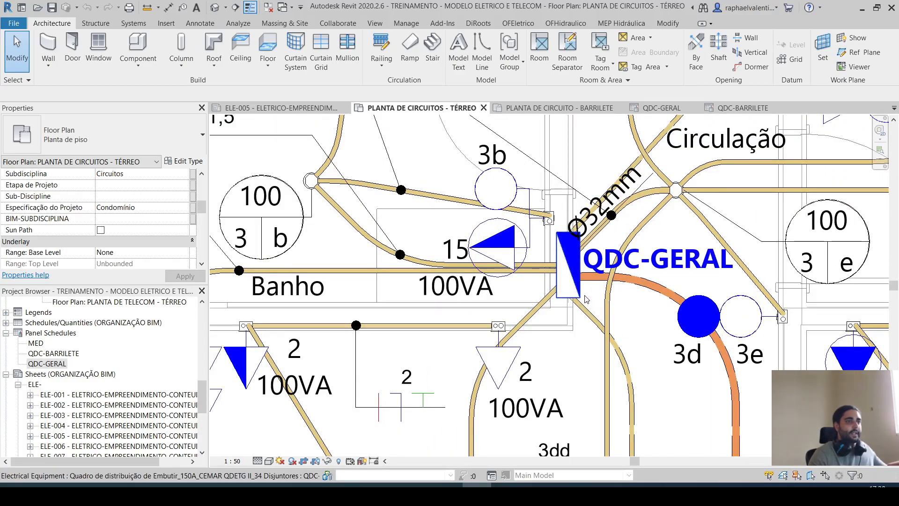
pyautogui.click(584, 298)
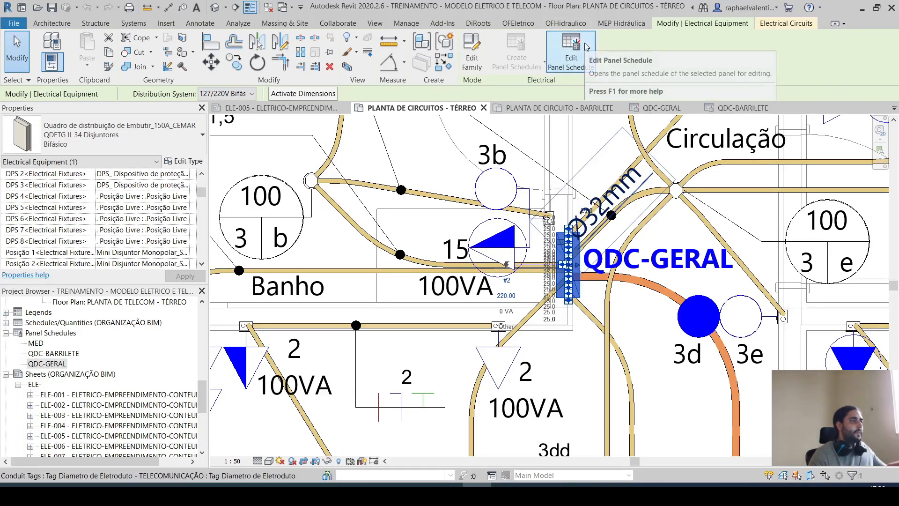
pyautogui.click(59, 365)
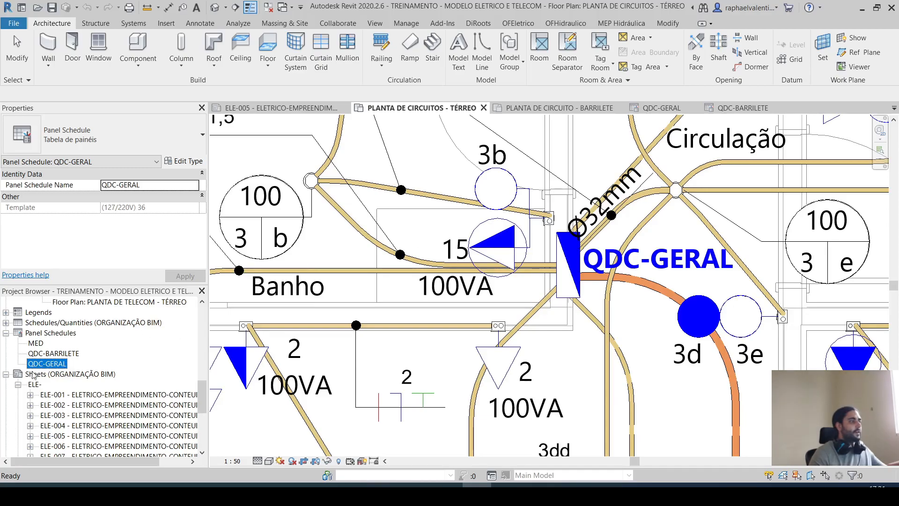
pyautogui.doubleClick(49, 364)
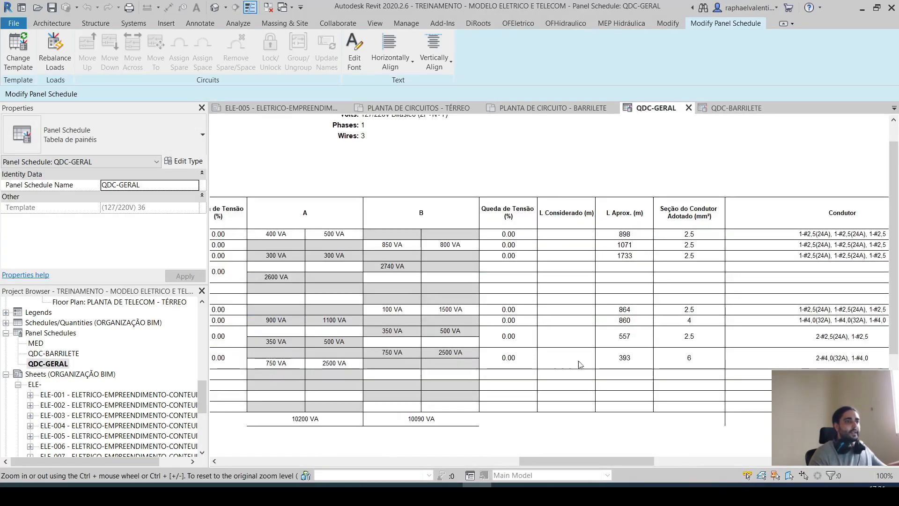
# Review the circuit descriptions, voltages and loads in the QDC-GERAL schedule, down to the Classificação da Carga table.
pyautogui.moveTo(613, 462); pyautogui.dragTo(289, 455)
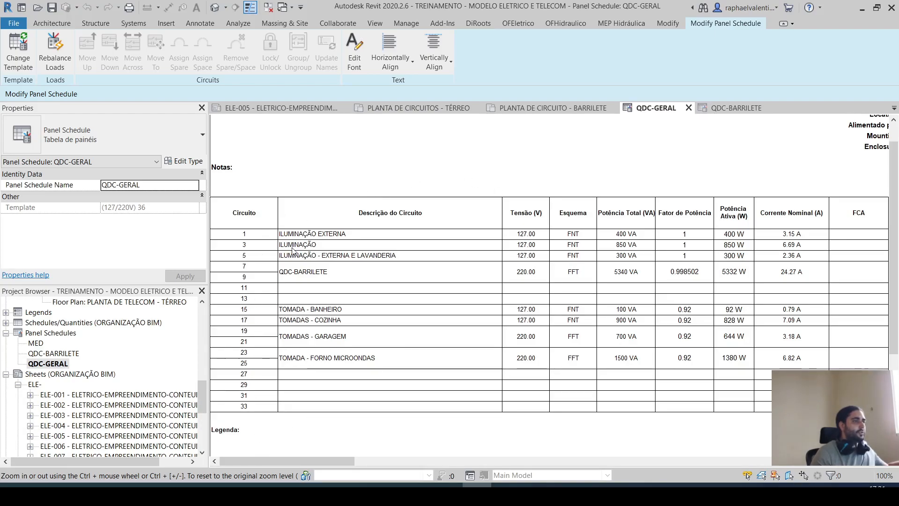
pyautogui.moveTo(324, 460); pyautogui.dragTo(298, 444)
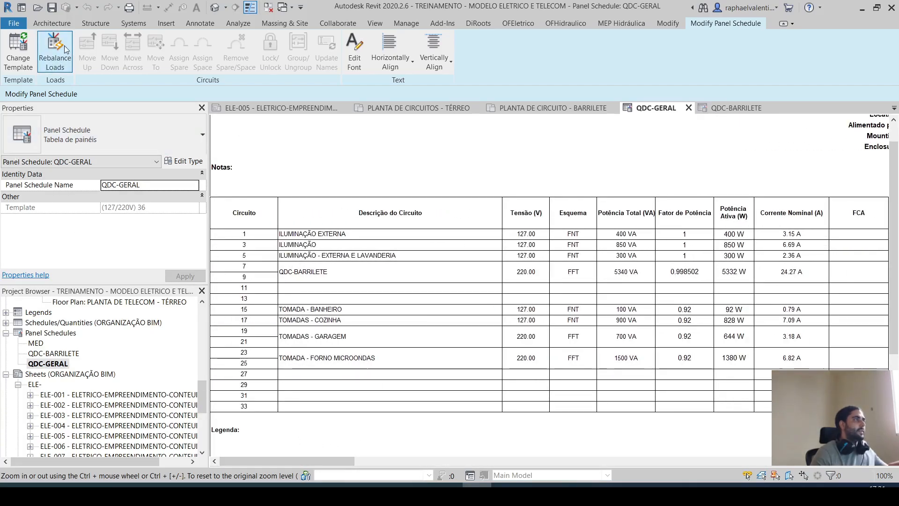
pyautogui.click(327, 256)
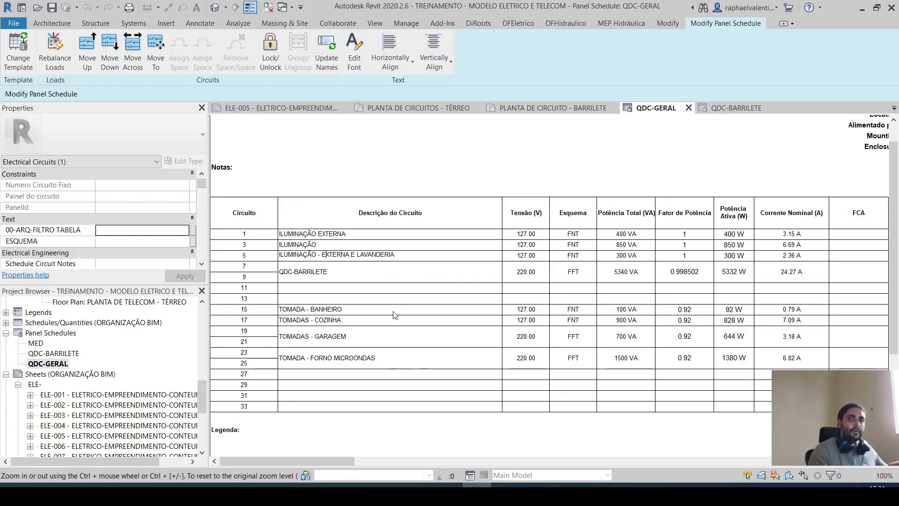
pyautogui.scroll(-3, 361, 334)
pyautogui.scroll(-1, 361, 335)
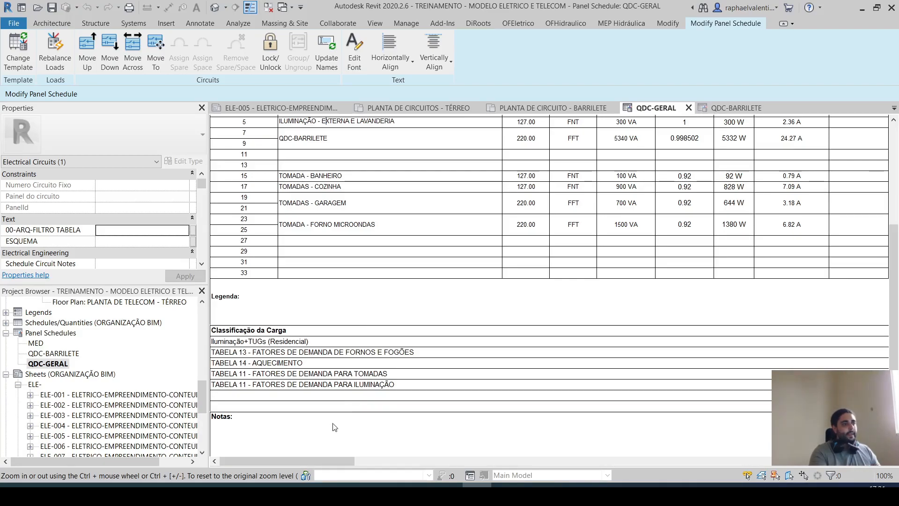
# Examine the installed power, demand factor and panel totals for each load classification in the QDC-GERAL schedule.
pyautogui.moveTo(296, 464); pyautogui.dragTo(459, 456)
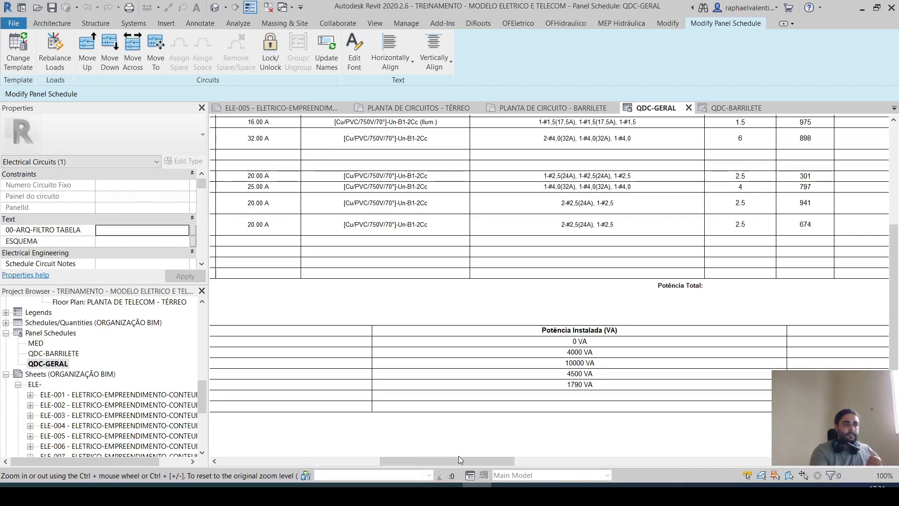
pyautogui.moveTo(459, 459)
pyautogui.mouseDown()
pyautogui.moveTo(249, 459)
pyautogui.moveTo(484, 456)
pyautogui.moveTo(476, 455)
pyautogui.mouseUp()
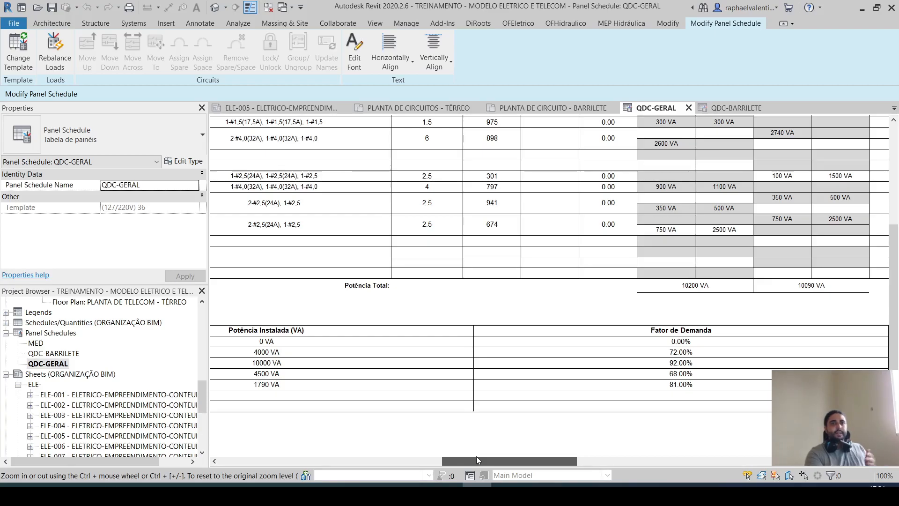
pyautogui.moveTo(476, 456); pyautogui.dragTo(729, 462)
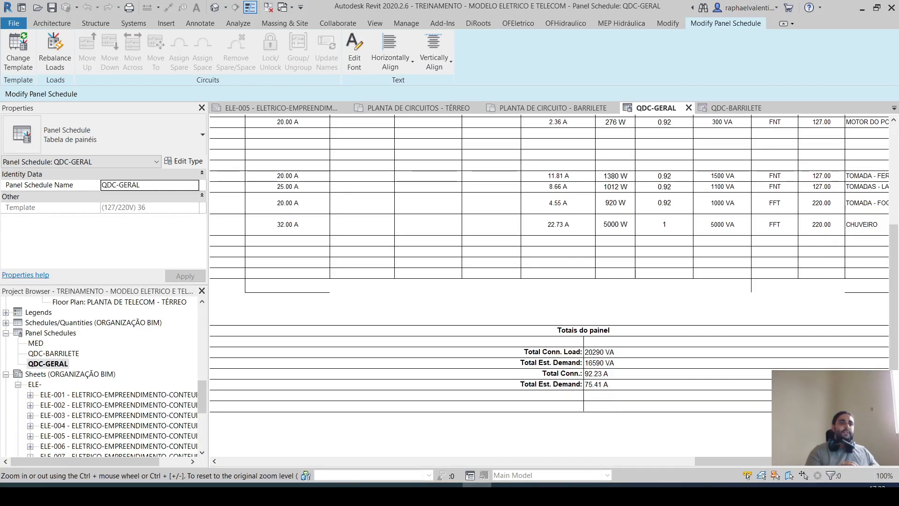
pyautogui.moveTo(760, 463); pyautogui.dragTo(282, 467)
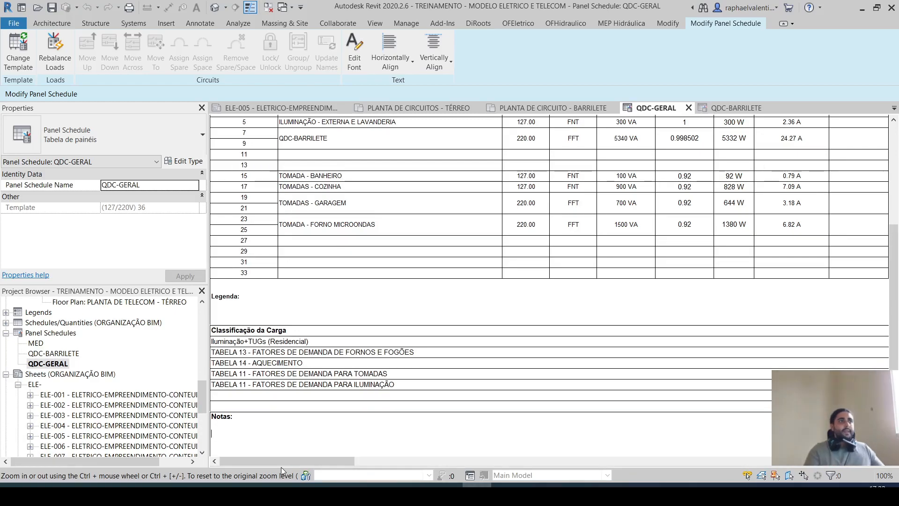
# Return to the PLANTA DE CIRCUITOS - TÉRREO plan and open the Tipo de Carga load classification of the Banho ceiling light.
pyautogui.click(441, 107)
pyautogui.scroll(-3, 400, 248)
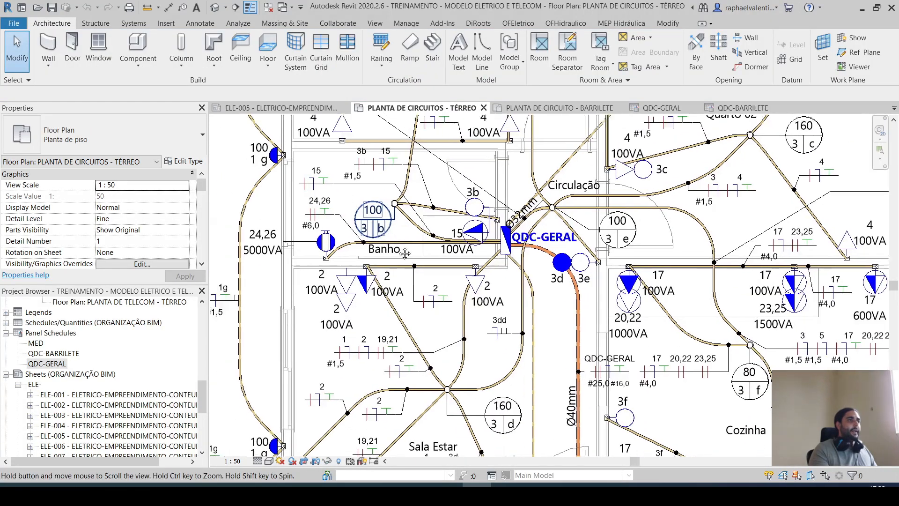
pyautogui.moveTo(400, 248); pyautogui.dragTo(429, 276, button='middle')
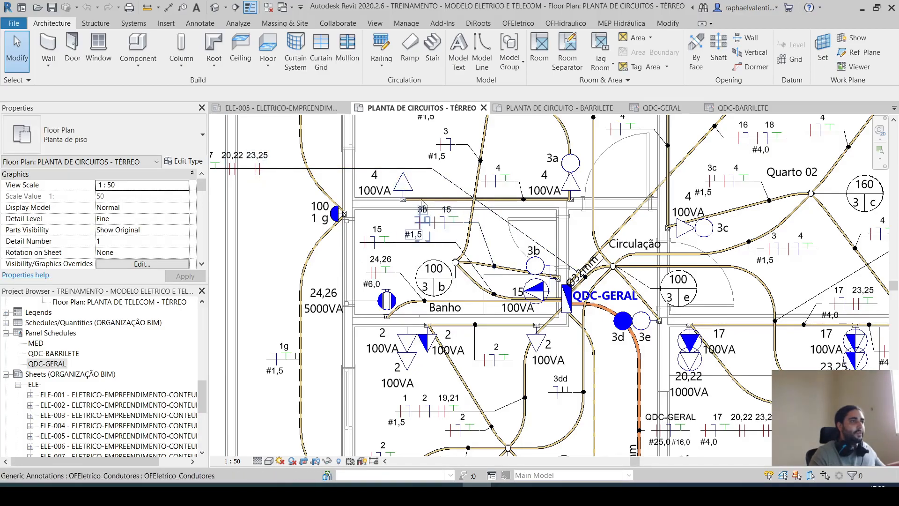
pyautogui.click(454, 262)
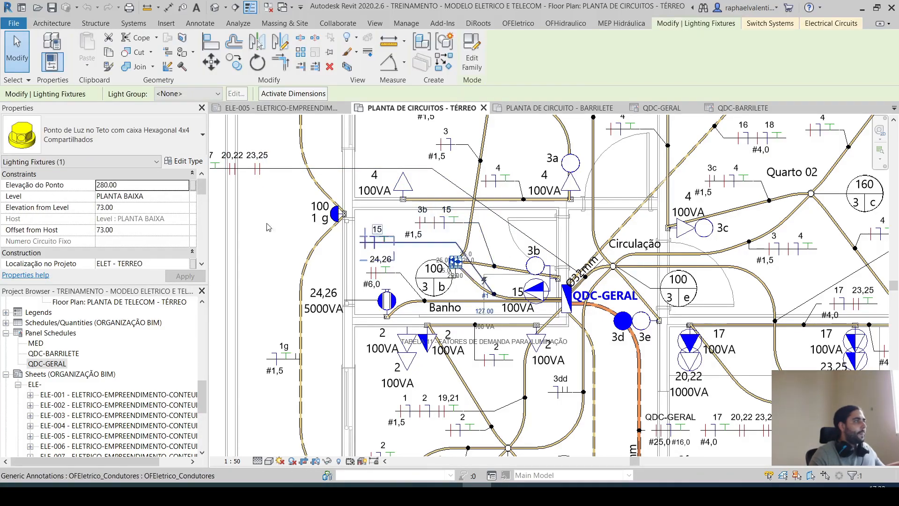
pyautogui.scroll(-5, 133, 219)
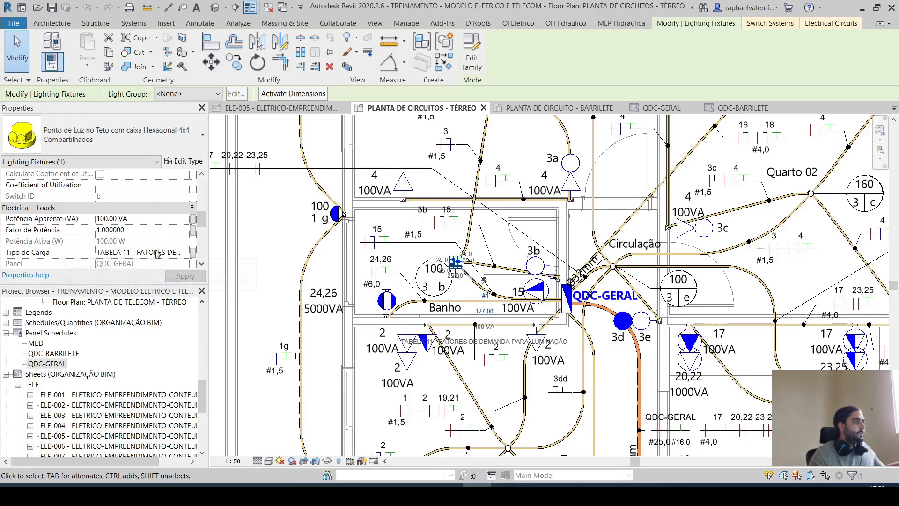
pyautogui.click(185, 252)
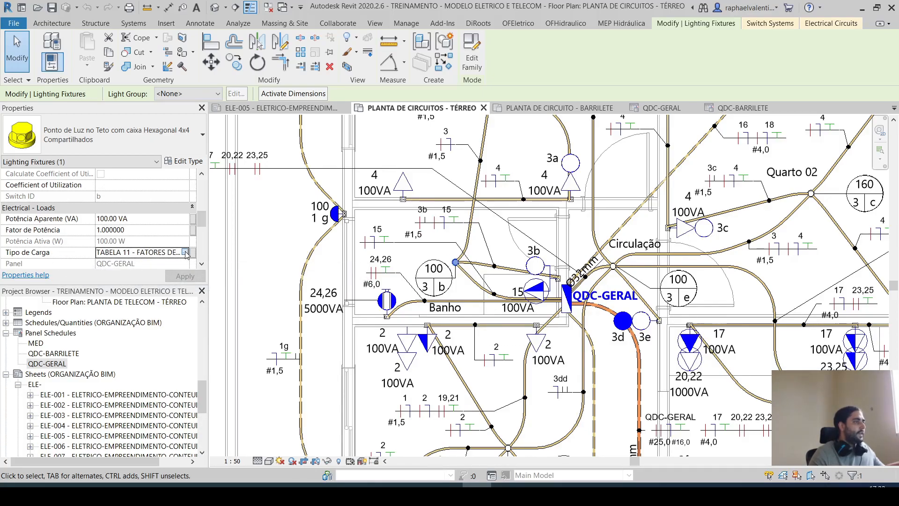
pyautogui.click(186, 252)
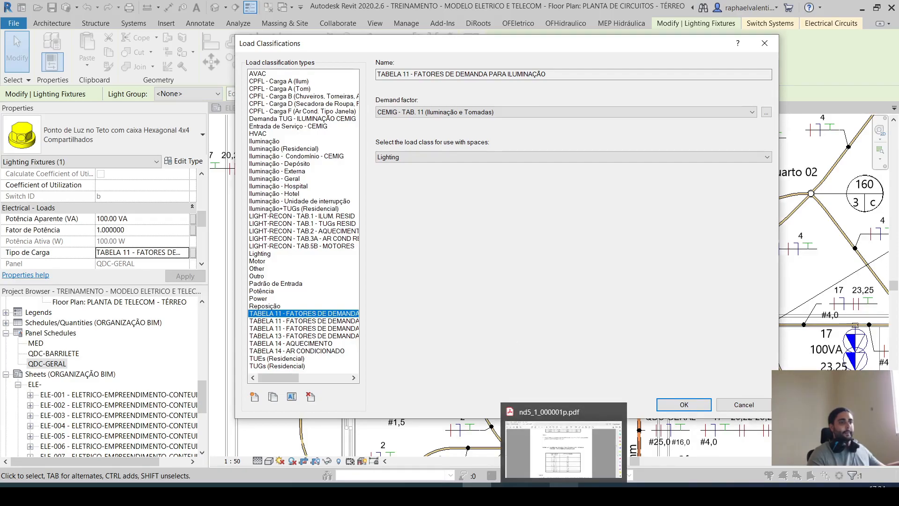
# Switch to nd5_1_000001p.pdf in Acrobat Reader and examine Tabela 11, the residential lighting and outlet demand factors, with its notes.
pyautogui.click(564, 493)
pyautogui.scroll(5, 652, 280)
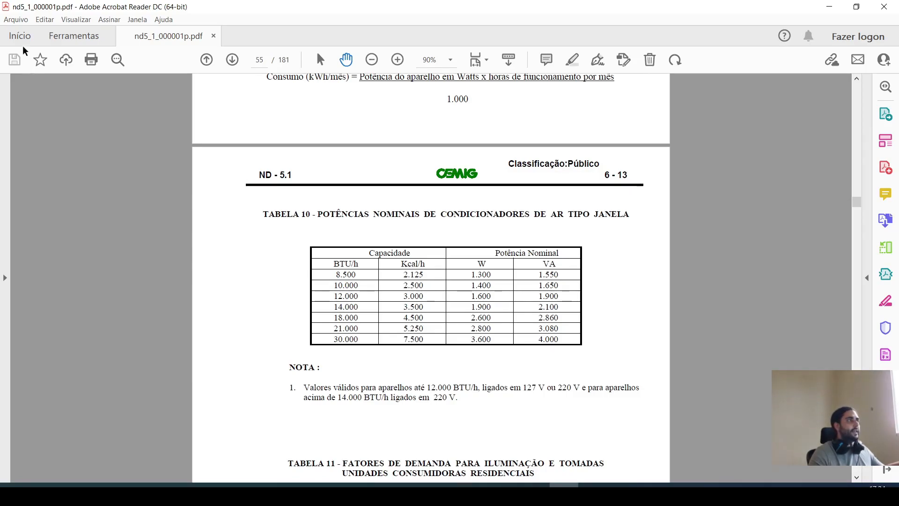
pyautogui.scroll(-1, 609, 321)
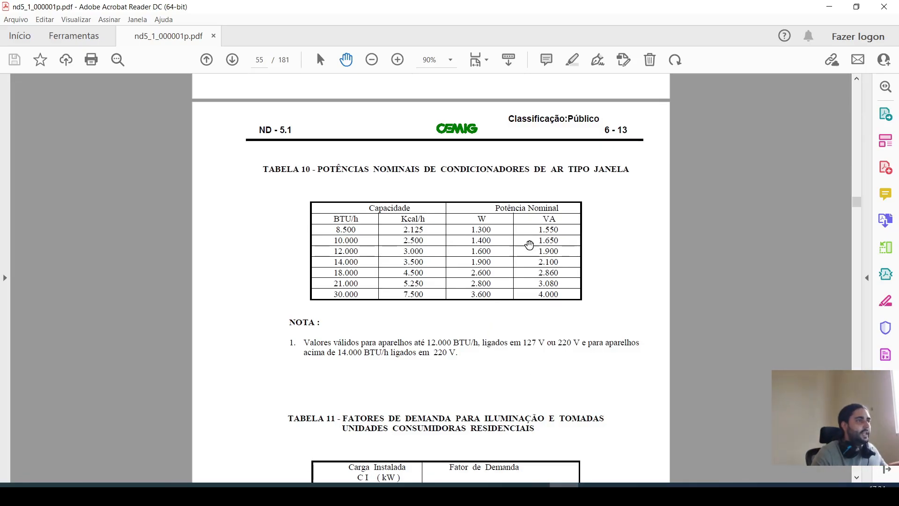
pyautogui.scroll(-2, 513, 294)
pyautogui.scroll(-3, 513, 294)
pyautogui.scroll(-1, 527, 283)
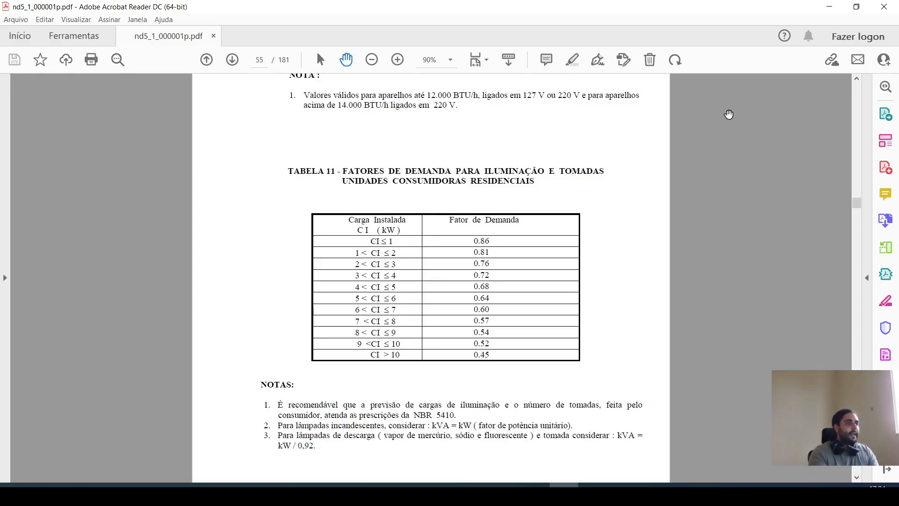
pyautogui.scroll(-1, 441, 240)
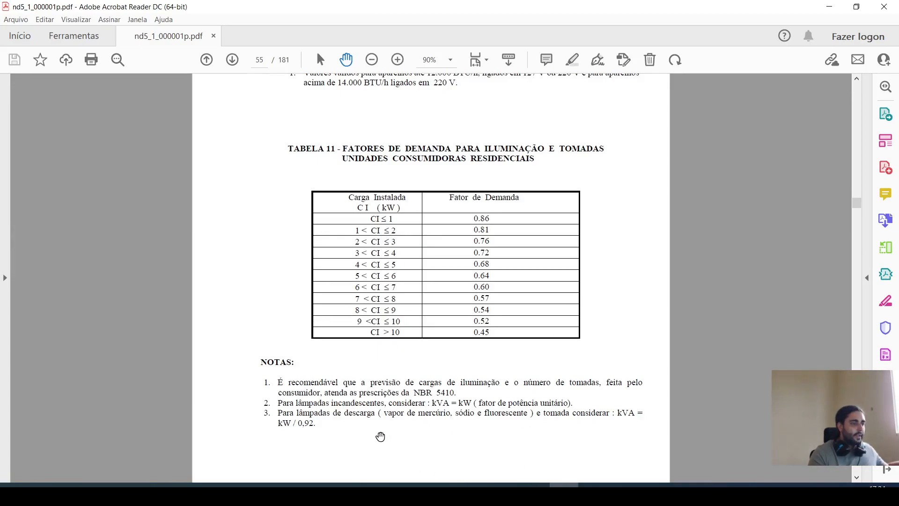
# Switch back to Revit, close the load classifications without changes, and deselect the ceiling light.
pyautogui.click(477, 485)
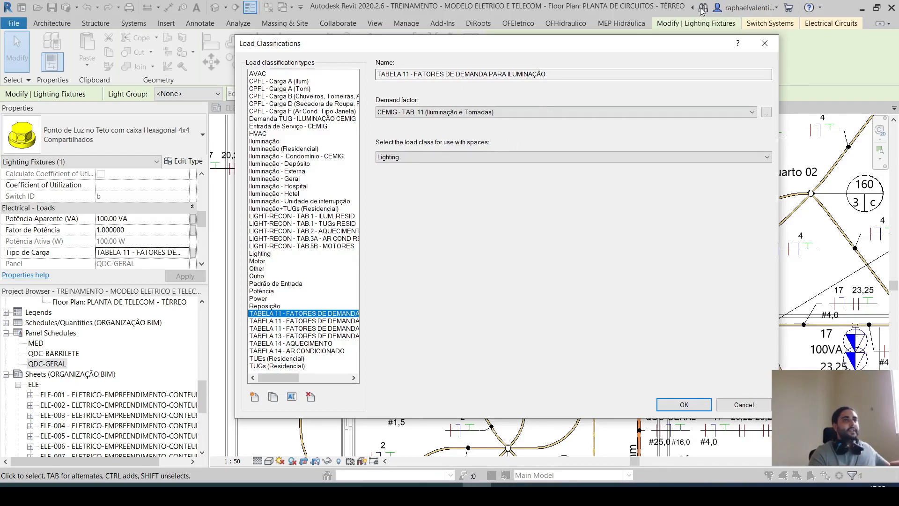
pyautogui.click(773, 50)
pyautogui.moveTo(648, 266); pyautogui.dragTo(646, 268, button='middle')
pyautogui.press('Escape')
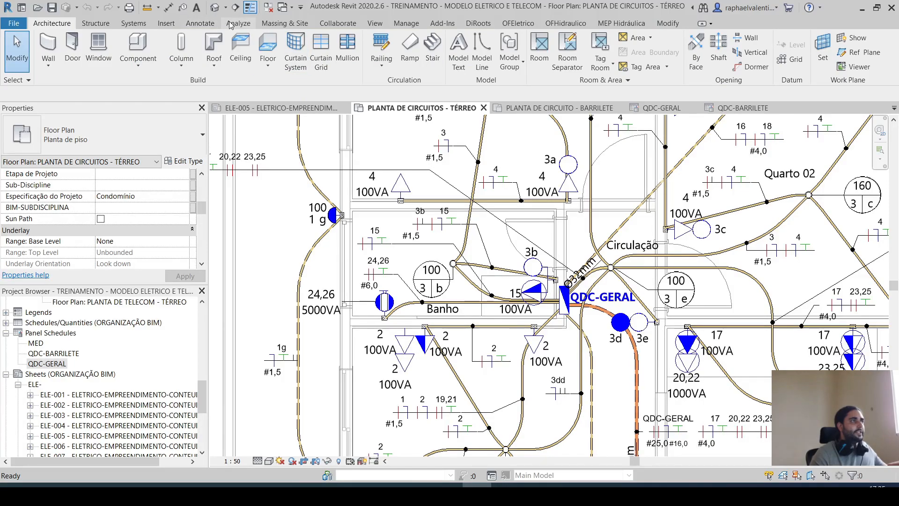
# Turn on the visibility of the Spaces category in the PLANTA DE CIRCUITOS - TÉRREO floor plan.
pyautogui.click(232, 24)
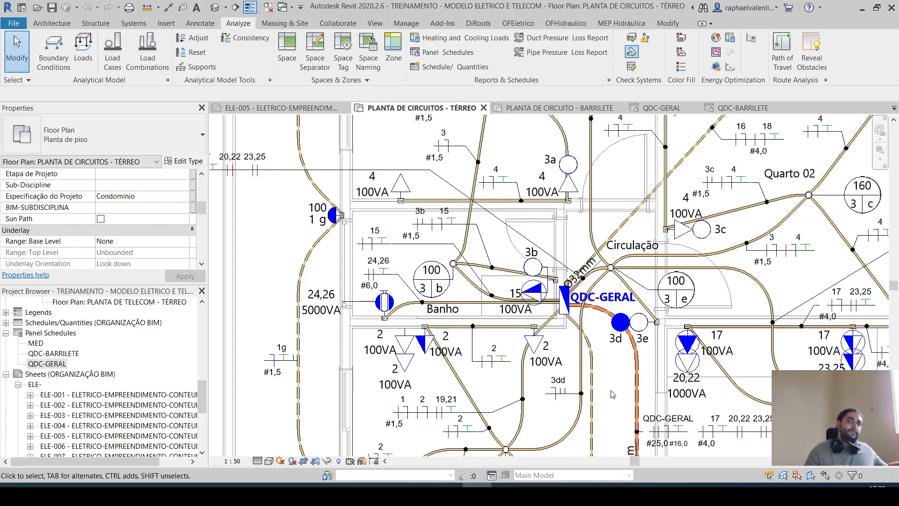
pyautogui.moveTo(551, 254); pyautogui.dragTo(543, 279, button='middle')
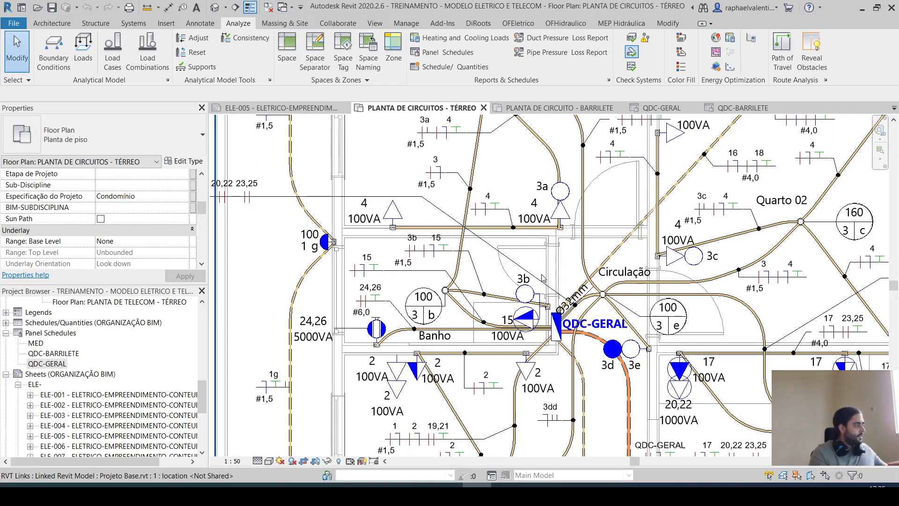
pyautogui.press('v')
pyautogui.press('v')
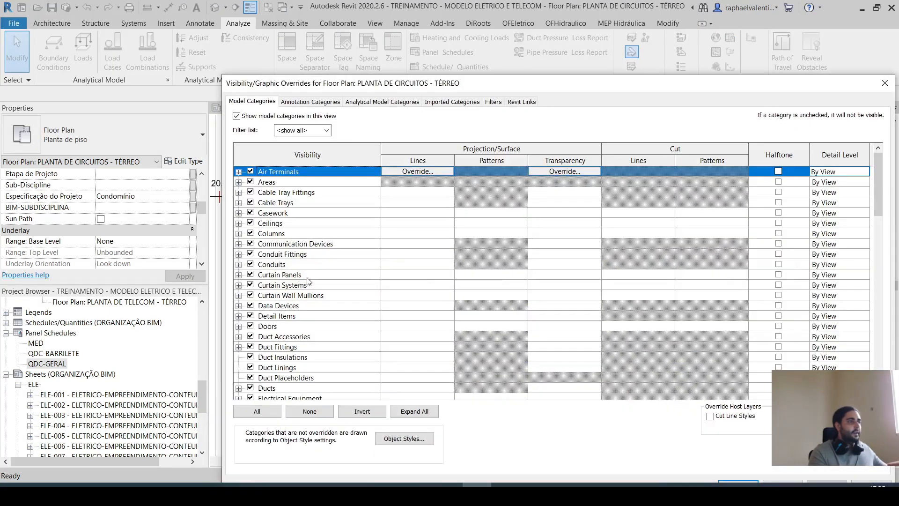
pyautogui.click(300, 277)
pyautogui.press('s')
pyautogui.scroll(-1, 272, 320)
pyautogui.click(251, 378)
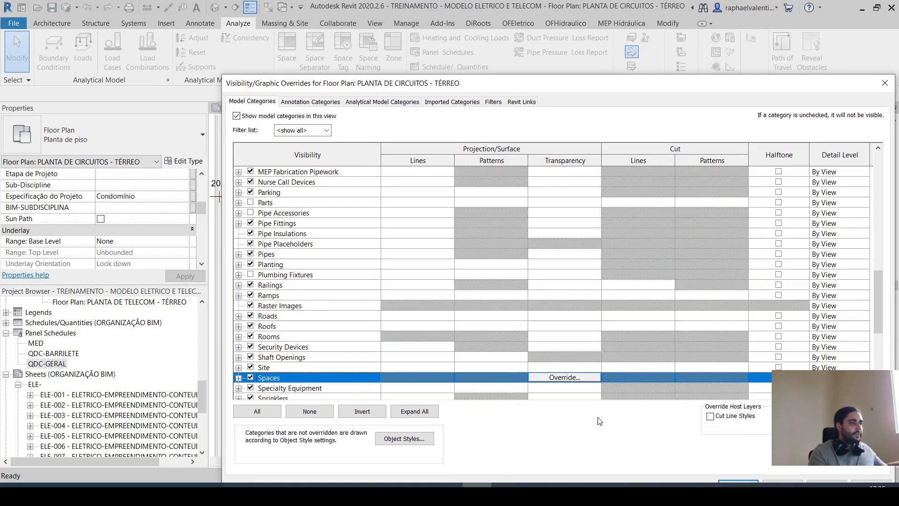
pyautogui.click(751, 484)
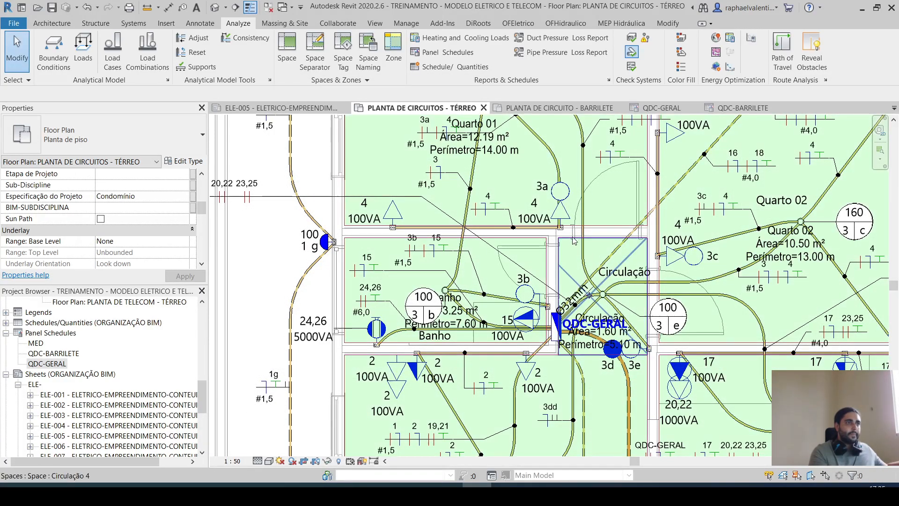
# Select the Quarto 01 space, examine its constraints, lighting, electrical load and airflow properties, and deselect it.
pyautogui.moveTo(558, 154); pyautogui.dragTo(526, 296, button='middle')
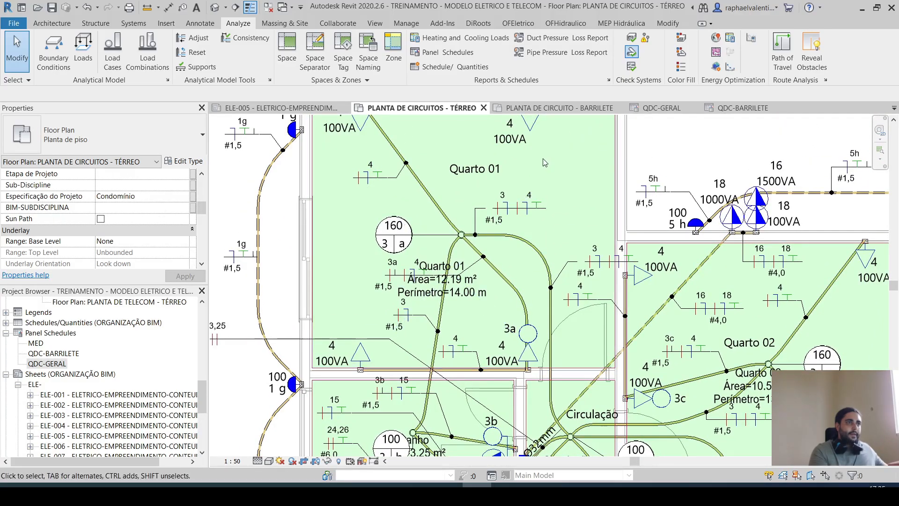
pyautogui.click(553, 169)
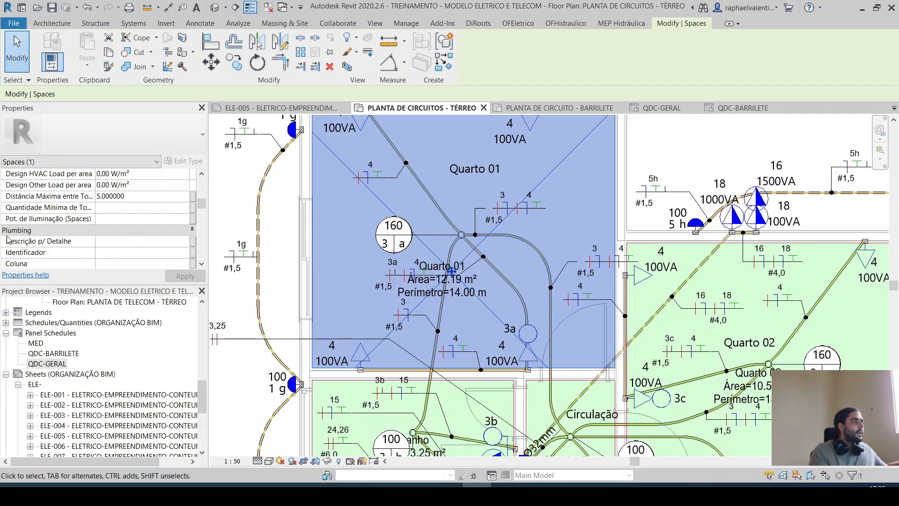
pyautogui.scroll(6, 92, 224)
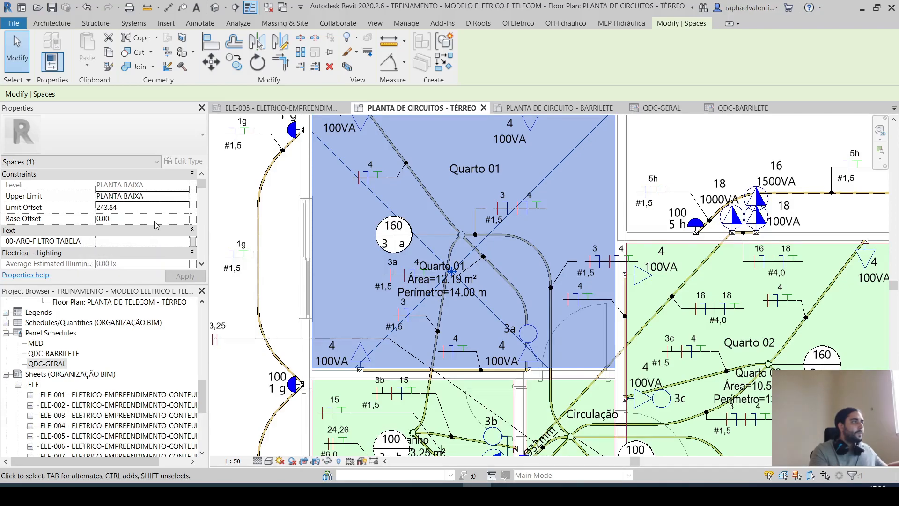
pyautogui.scroll(-1, 153, 243)
pyautogui.scroll(1, 152, 244)
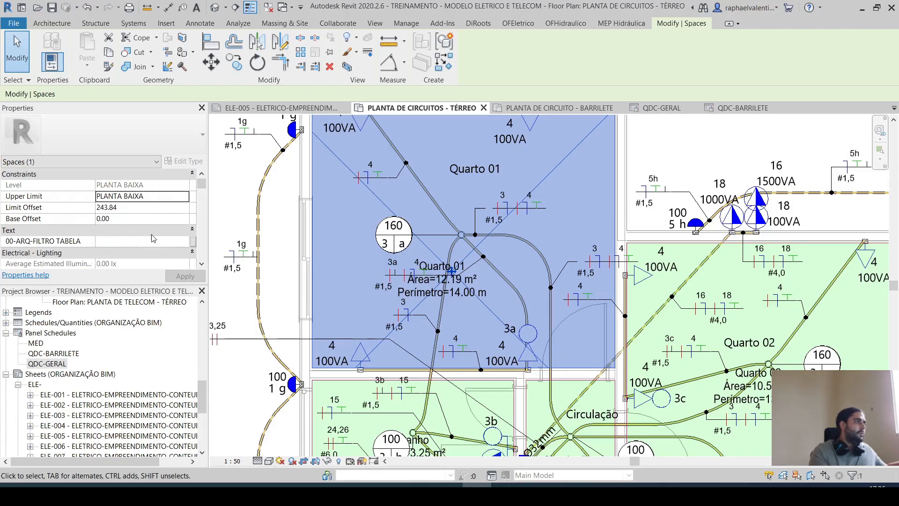
pyautogui.scroll(-4, 153, 243)
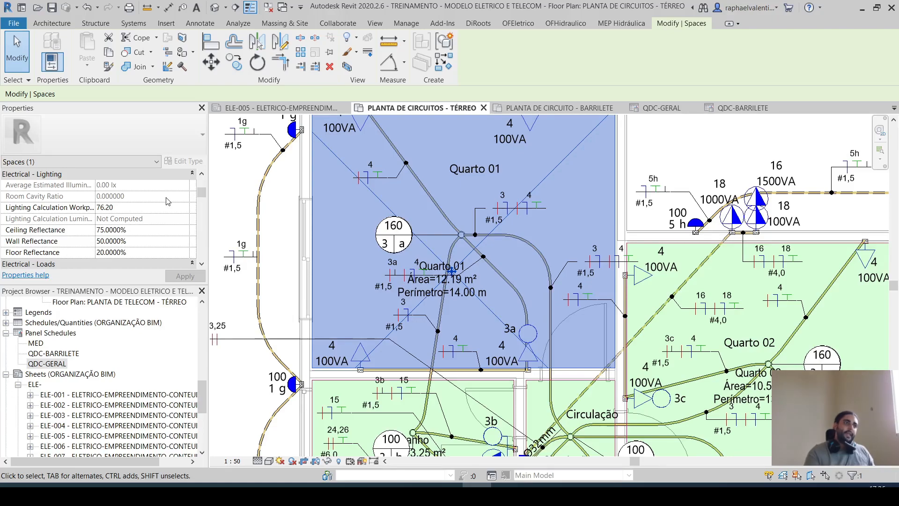
pyautogui.scroll(-2, 165, 206)
pyautogui.scroll(-1, 162, 208)
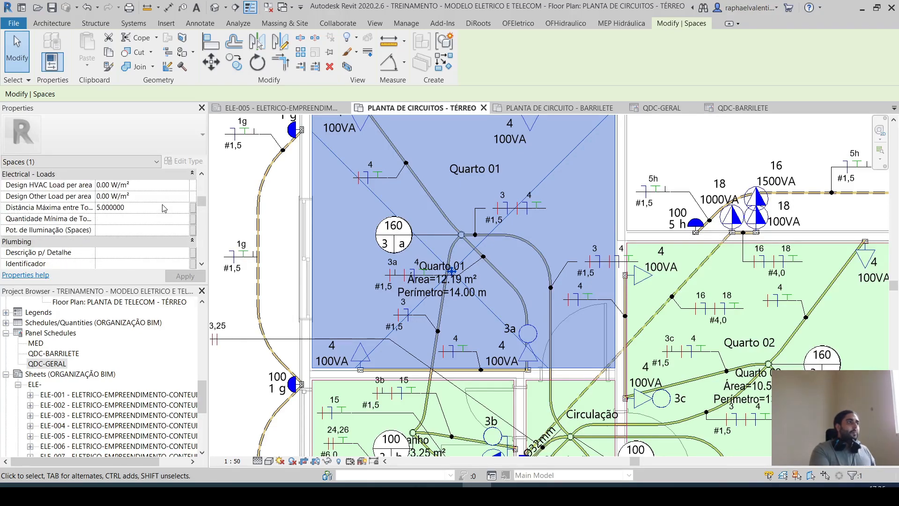
pyautogui.scroll(1, 164, 209)
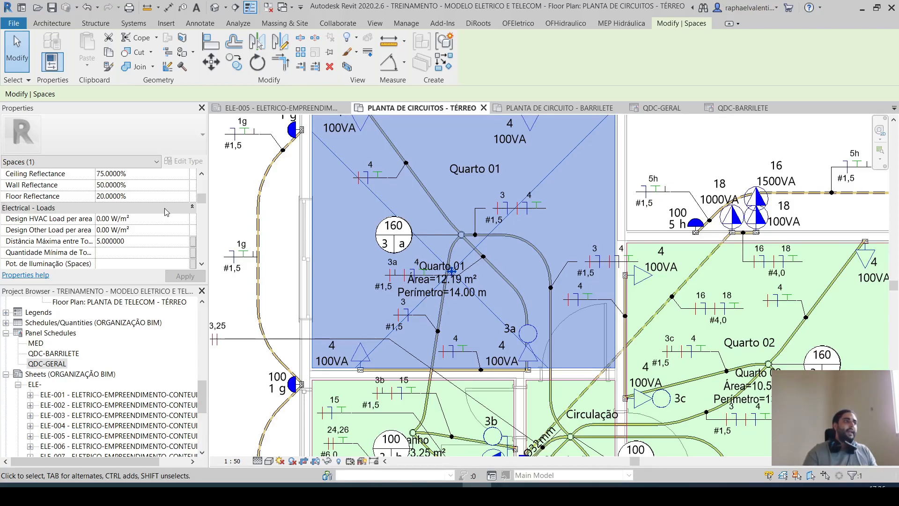
pyautogui.scroll(-3, 164, 215)
pyautogui.scroll(-3, 163, 218)
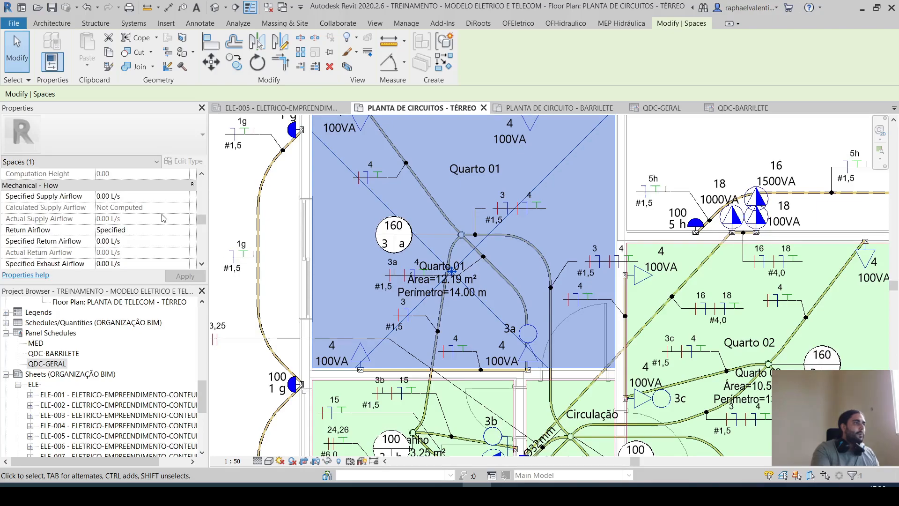
pyautogui.scroll(-1, 133, 219)
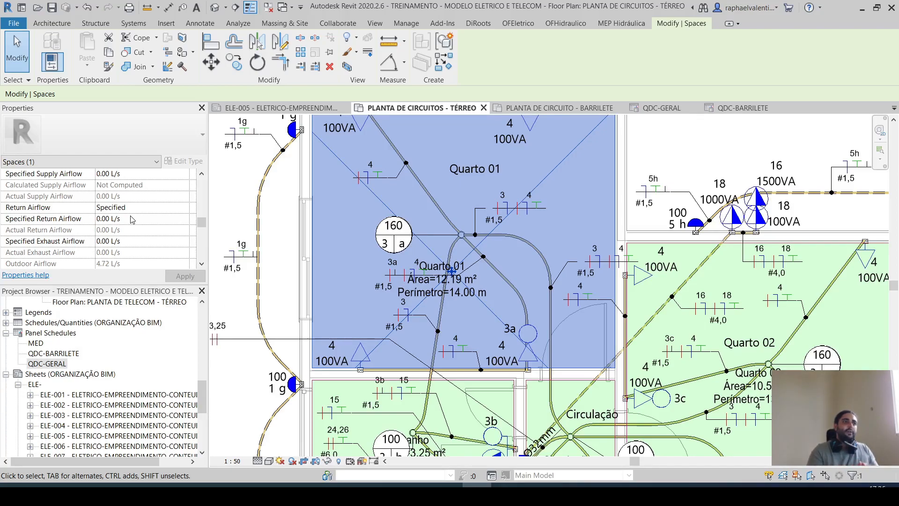
pyautogui.press('Escape')
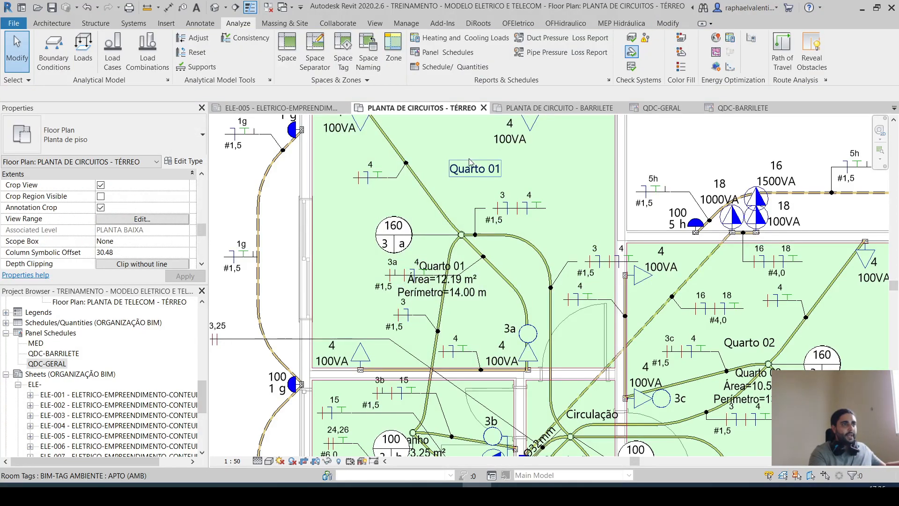
# Select the linked model's Quarto 01 room, examine its constraints, dimensions and identity data, and deselect it.
pyautogui.click(441, 151)
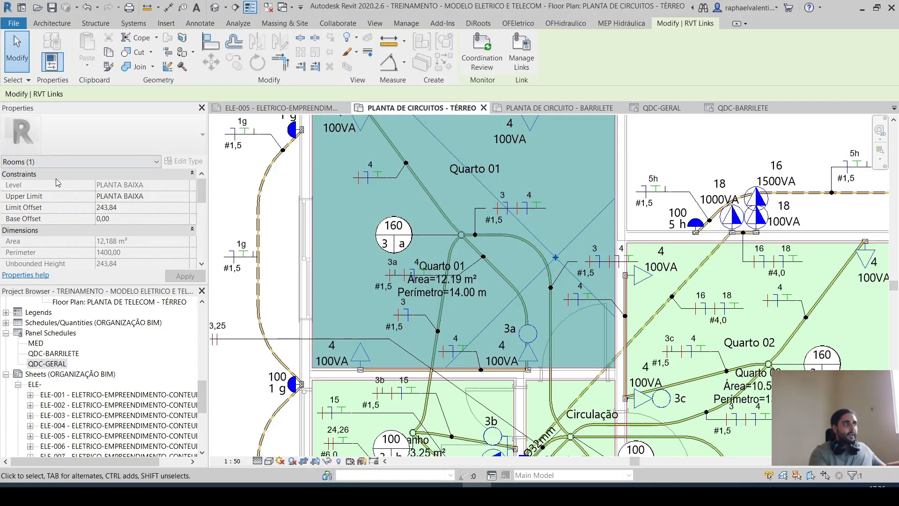
pyautogui.scroll(-2, 110, 226)
pyautogui.scroll(-1, 110, 226)
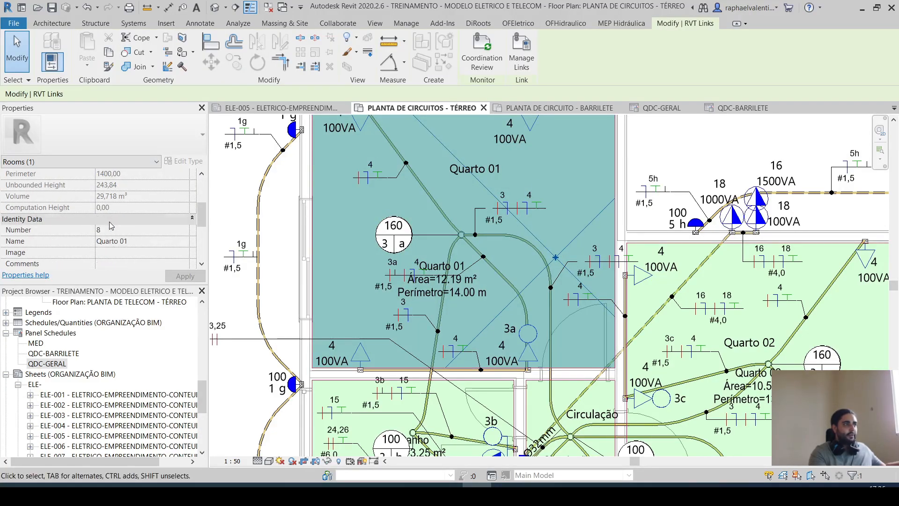
pyautogui.scroll(-3, 110, 226)
pyautogui.scroll(6, 113, 229)
pyautogui.press('Escape')
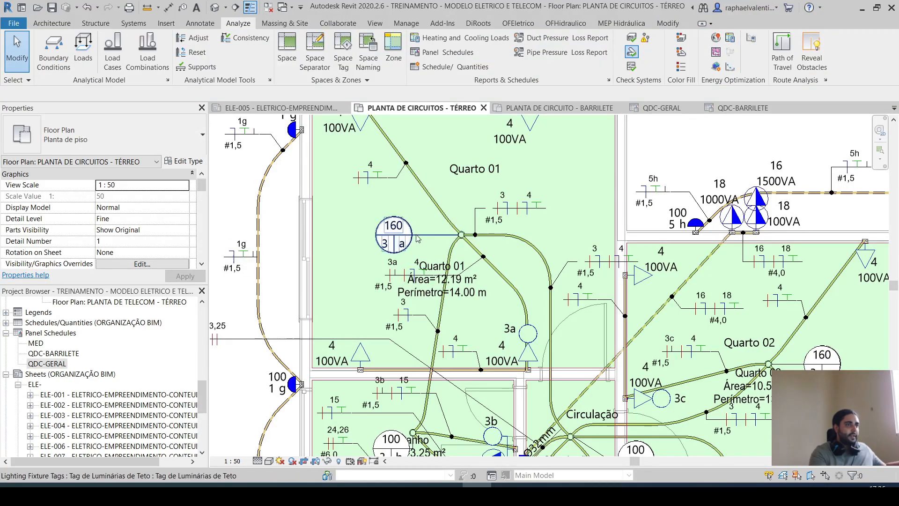
# Reselect the Quarto 01 space, examine its Electrical - Lighting reflectances and calculation workplane, and deselect it.
pyautogui.moveTo(424, 245); pyautogui.dragTo(422, 253, button='middle')
pyautogui.click(468, 278)
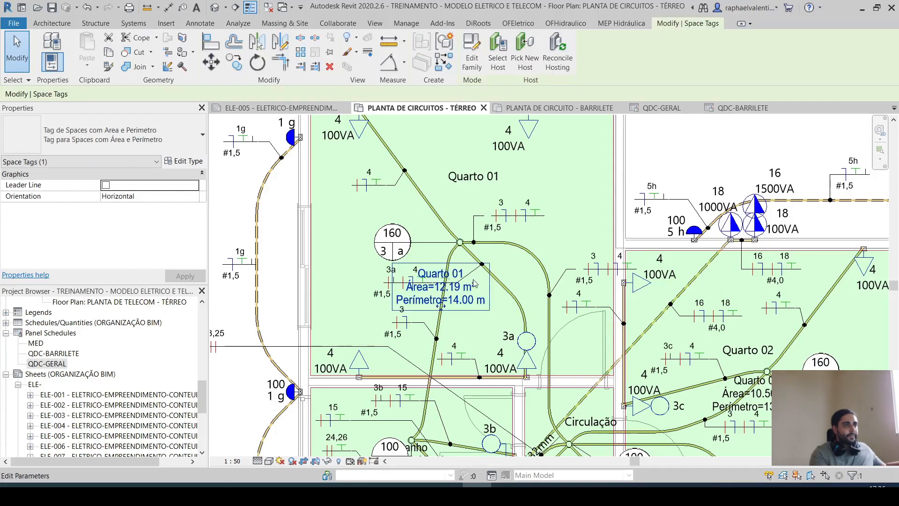
pyautogui.click(496, 324)
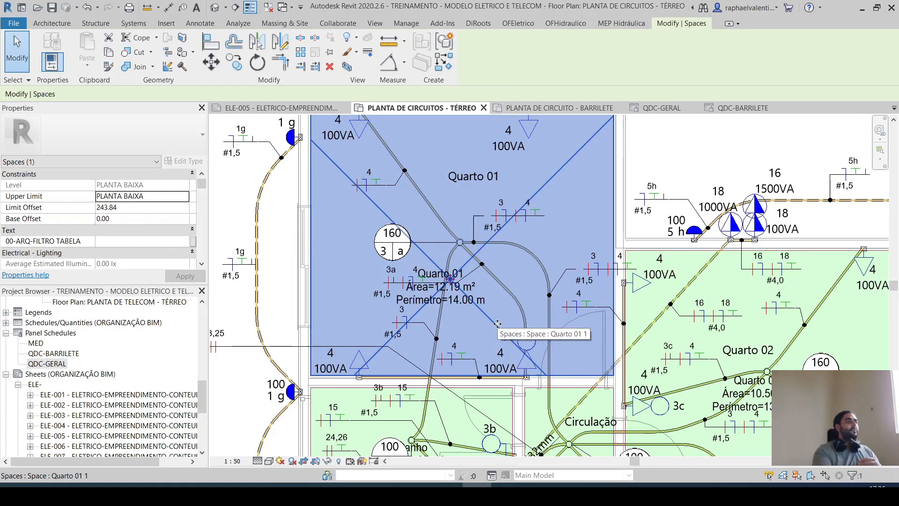
pyautogui.scroll(-4, 152, 250)
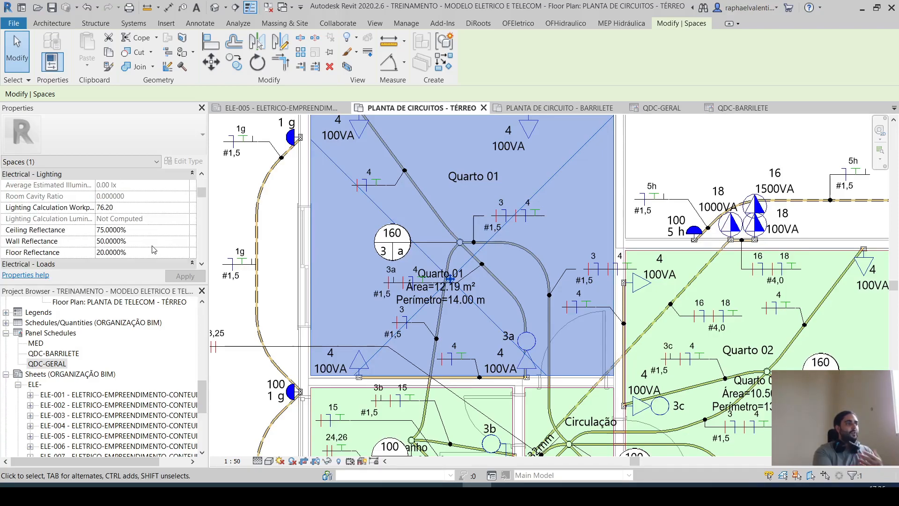
pyautogui.scroll(-1, 156, 246)
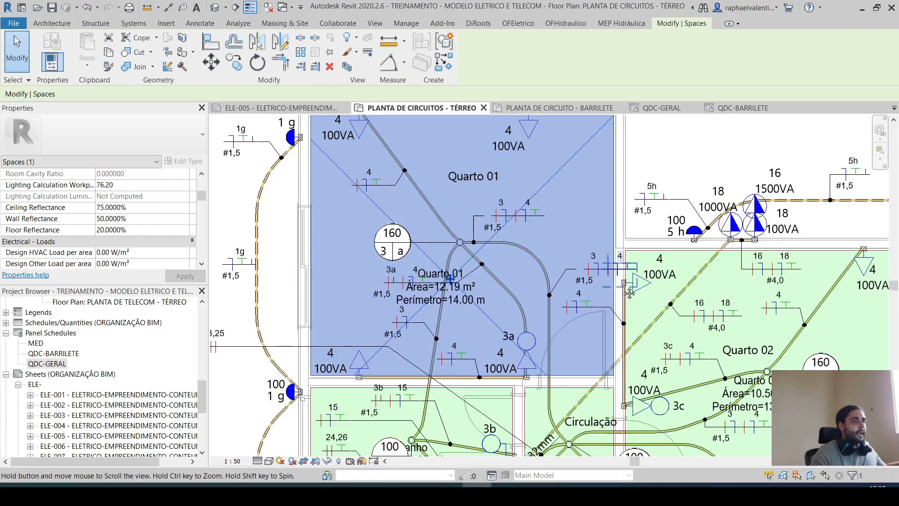
pyautogui.moveTo(622, 288); pyautogui.dragTo(608, 283, button='middle')
pyautogui.press('Escape')
# Turn off the visibility of the Spaces category in the PLANTA DE CIRCUITOS - TÉRREO floor plan.
pyautogui.press('v')
pyautogui.press('g')
pyautogui.click(313, 274)
pyautogui.press('s')
pyautogui.press('s')
pyautogui.press('s')
pyautogui.press('s')
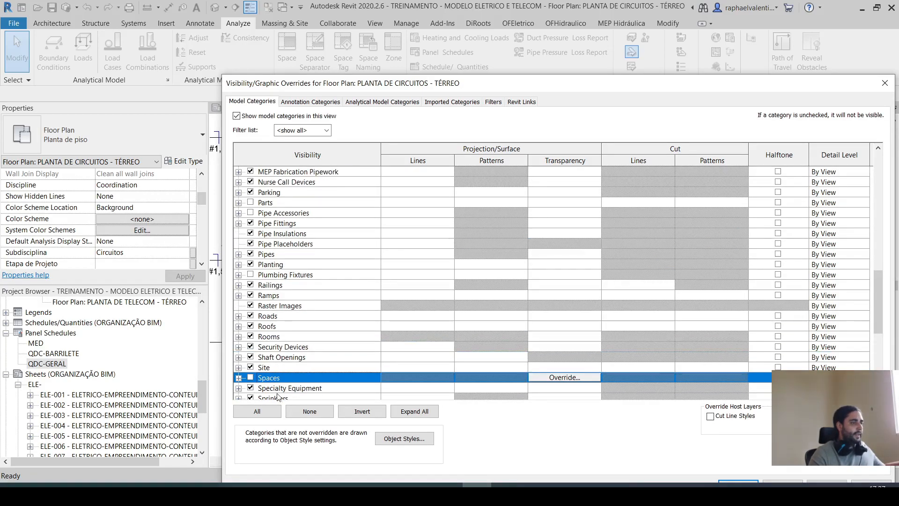
pyautogui.moveTo(621, 92); pyautogui.dragTo(530, 45)
pyautogui.click(646, 439)
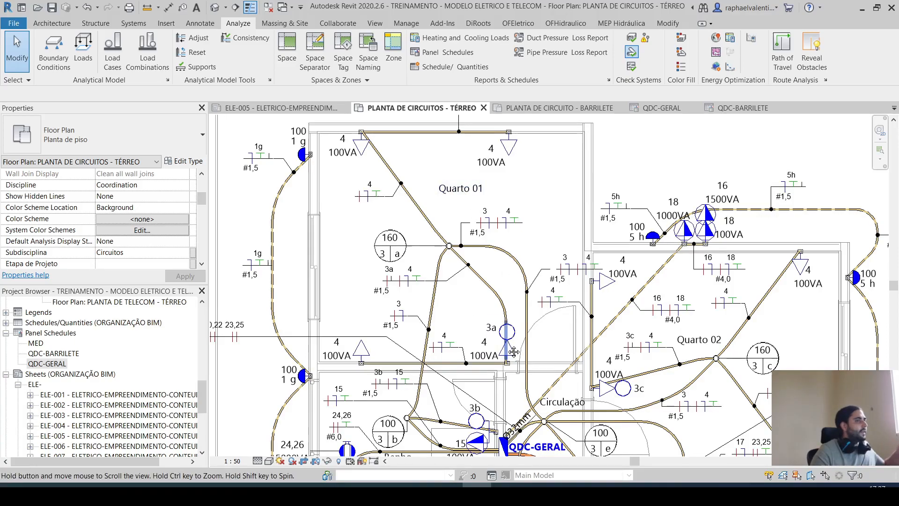
# Open the Tipo de Carga load classification of the lower-left 100VA outlet on circuit 4 in Quarto 01.
pyautogui.moveTo(512, 349); pyautogui.dragTo(488, 318, button='middle')
pyautogui.scroll(-3, 152, 236)
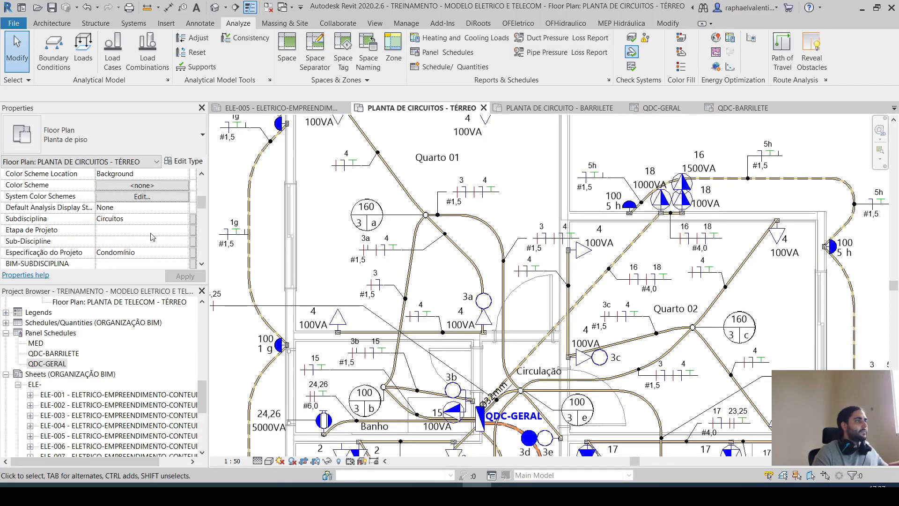
pyautogui.scroll(-2, 154, 234)
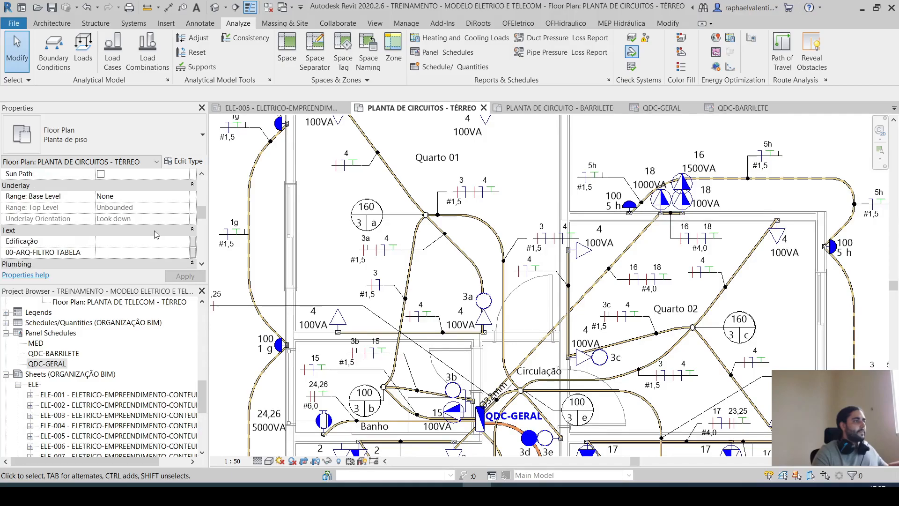
pyautogui.scroll(2, 328, 325)
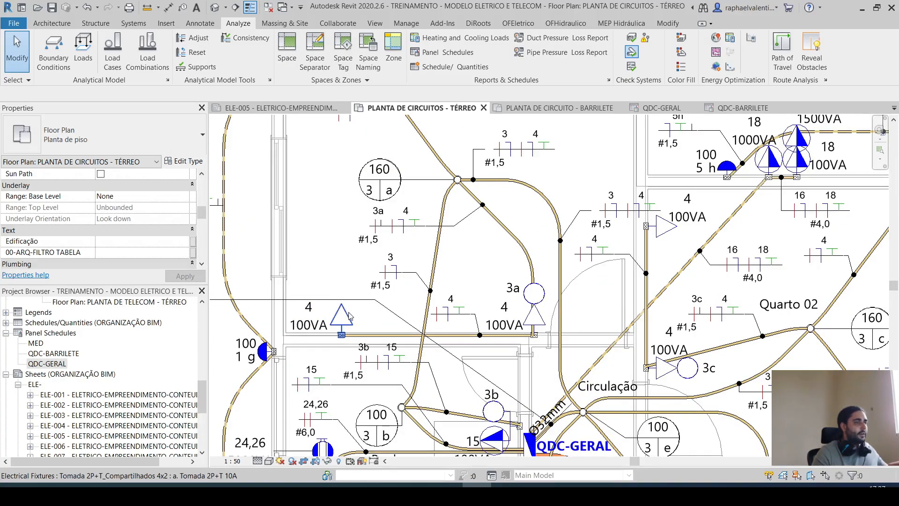
pyautogui.click(337, 319)
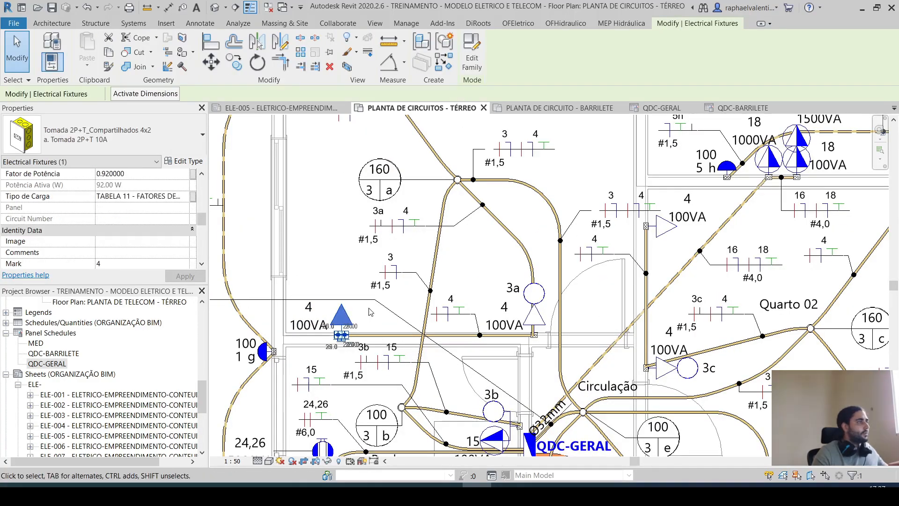
pyautogui.click(187, 199)
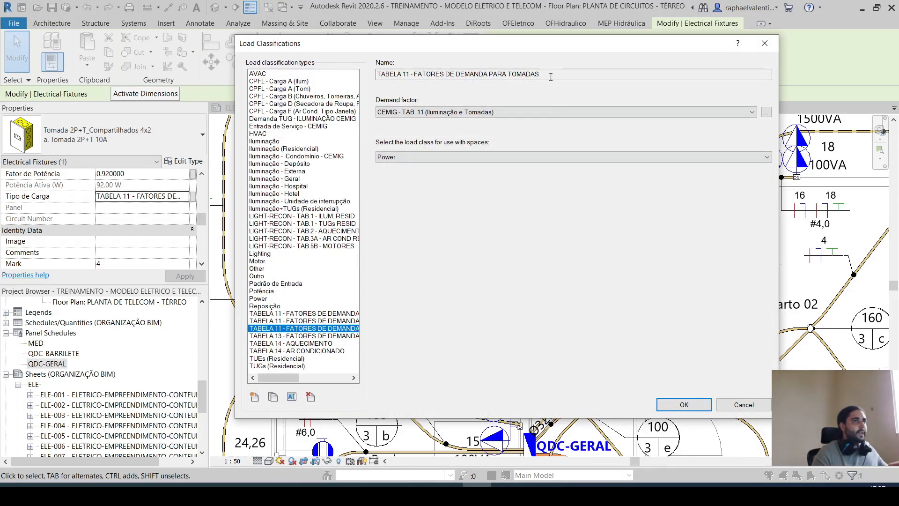
# Examine the outlet's CEMIG - TAB. 11 (Iluminação e Tomadas) demand factor definition and close the load classifications without changes.
pyautogui.moveTo(554, 50); pyautogui.dragTo(504, 68)
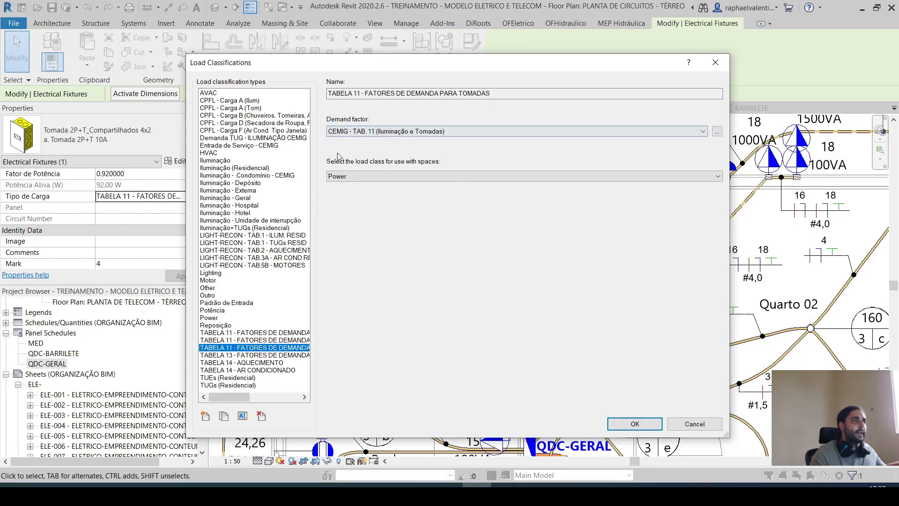
pyautogui.click(717, 134)
pyautogui.press('Escape')
pyautogui.press('Escape')
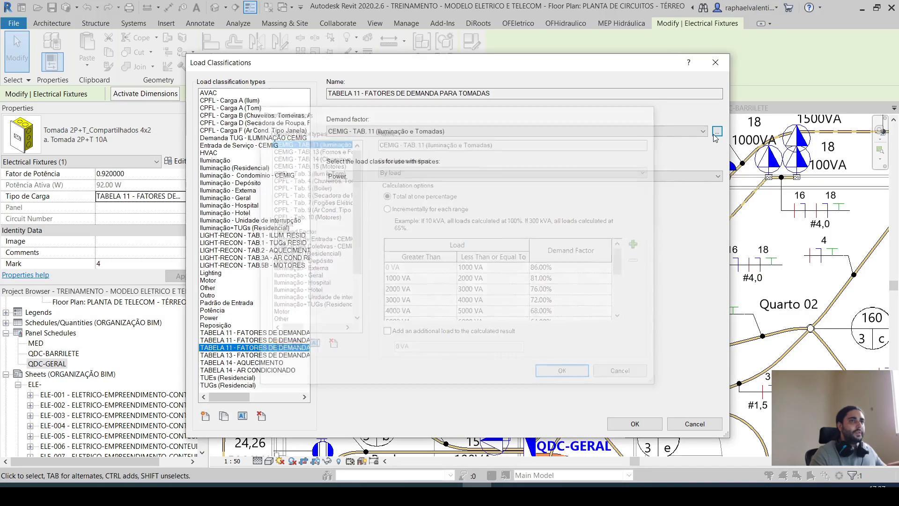
pyautogui.press('Escape')
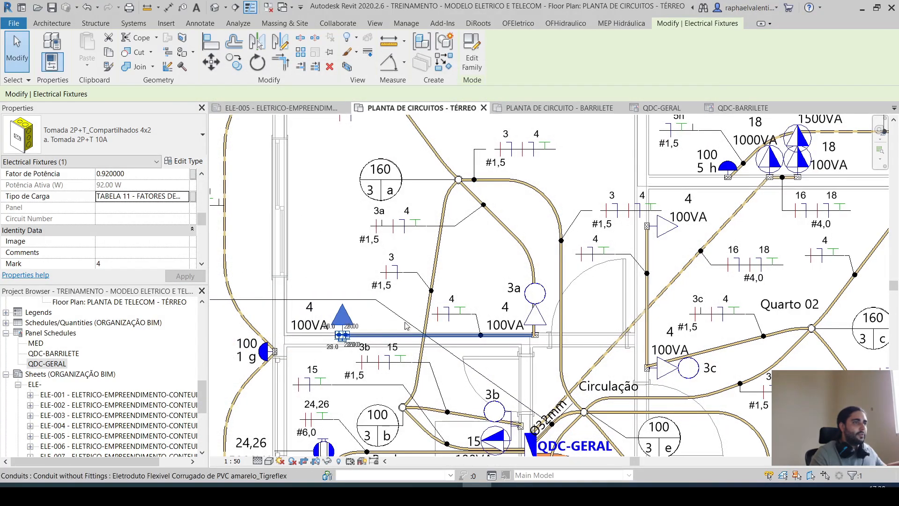
# Select the 160 VA ceiling light in Quarto 01, examine its properties, and open its Tipo de Carga load classification.
pyautogui.click(458, 178)
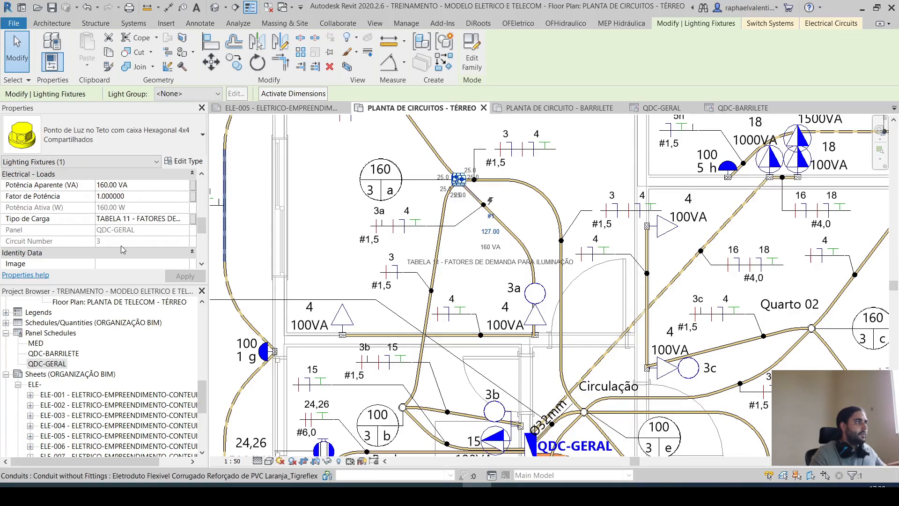
pyautogui.scroll(-3, 117, 241)
pyautogui.scroll(-2, 118, 241)
pyautogui.scroll(5, 119, 240)
pyautogui.scroll(3, 120, 239)
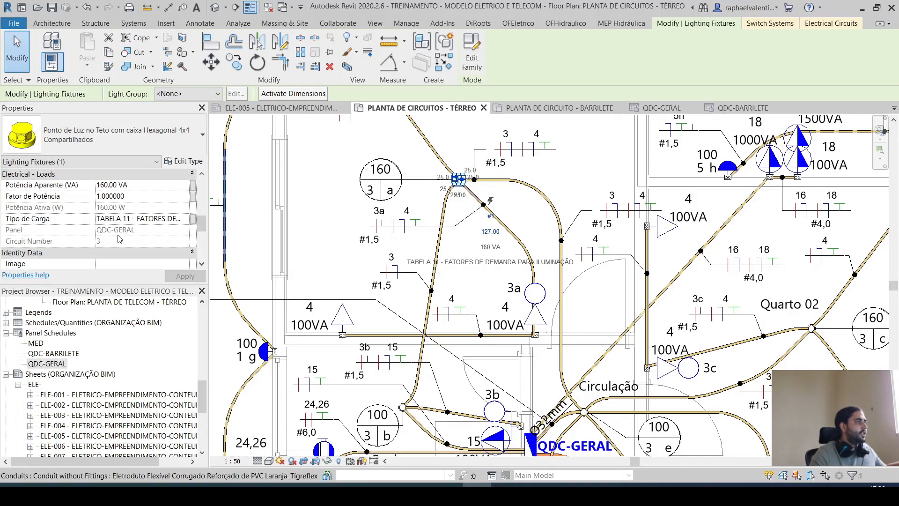
pyautogui.click(185, 219)
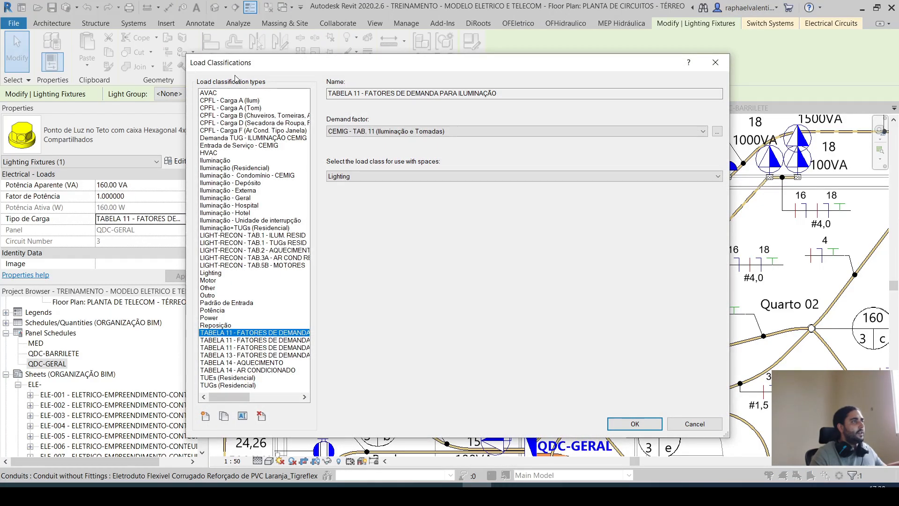
# Examine the ceiling light's CEMIG - TAB. 11 (Iluminação e Tomadas) demand factor and compare it with TABELA 11 in the nd5_1_000001p.pdf standard.
pyautogui.moveTo(239, 66); pyautogui.dragTo(284, 61)
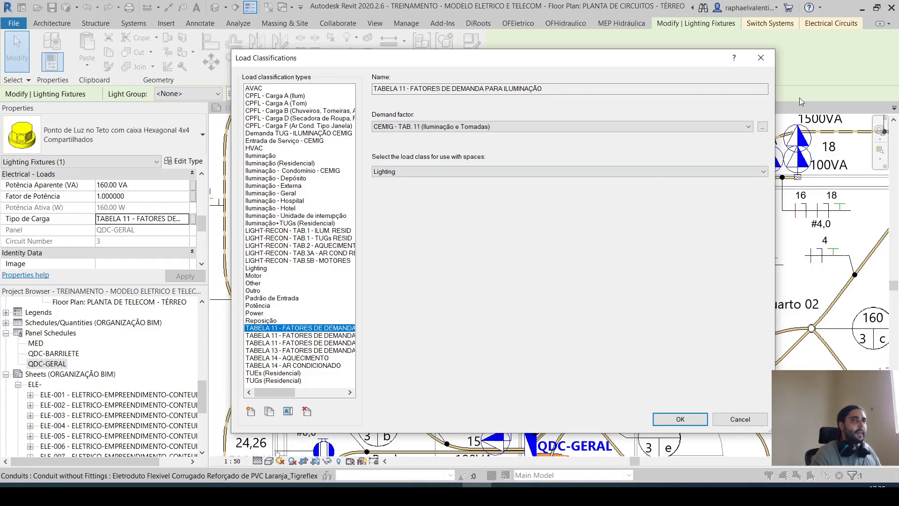
pyautogui.click(762, 127)
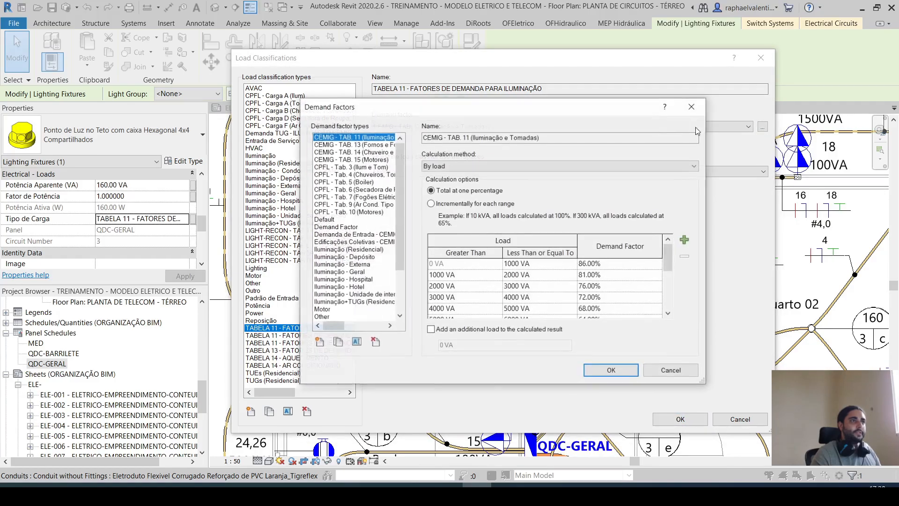
pyautogui.moveTo(588, 110); pyautogui.dragTo(564, 102)
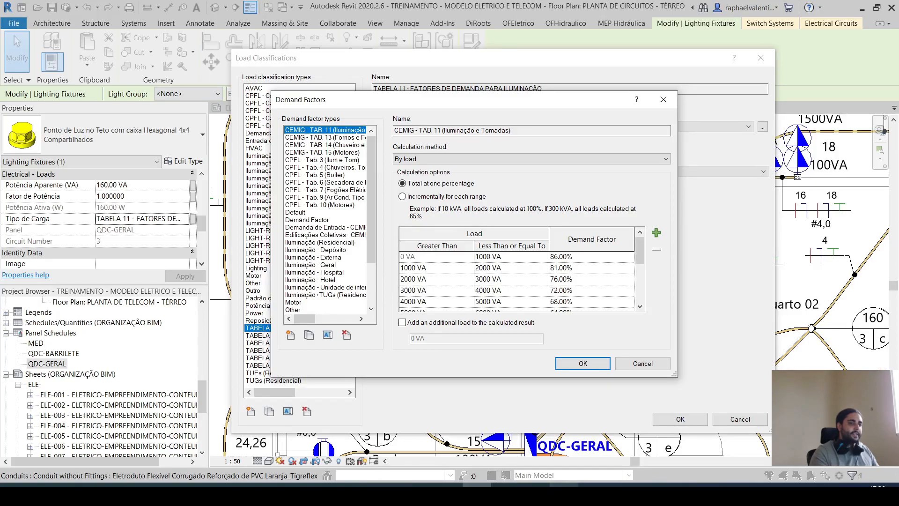
pyautogui.hotkey('alt', 'Tab')
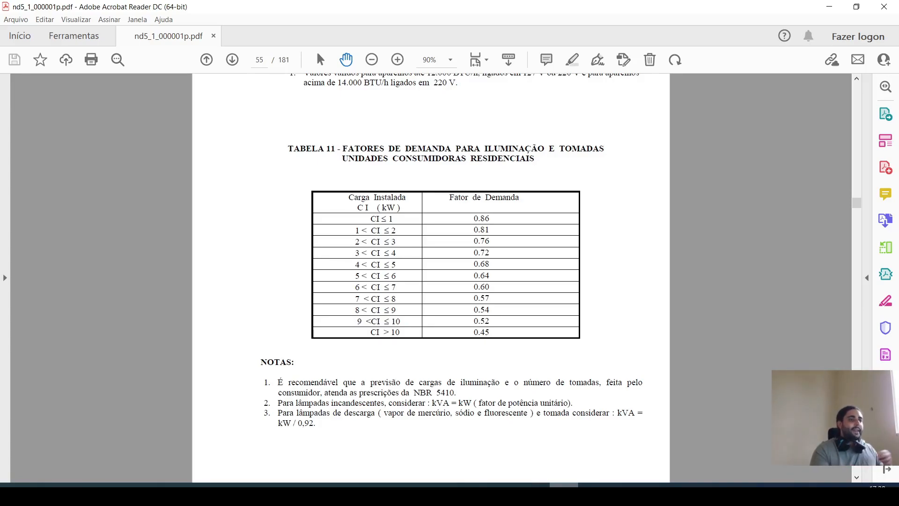
pyautogui.hotkey('alt', 'Tab')
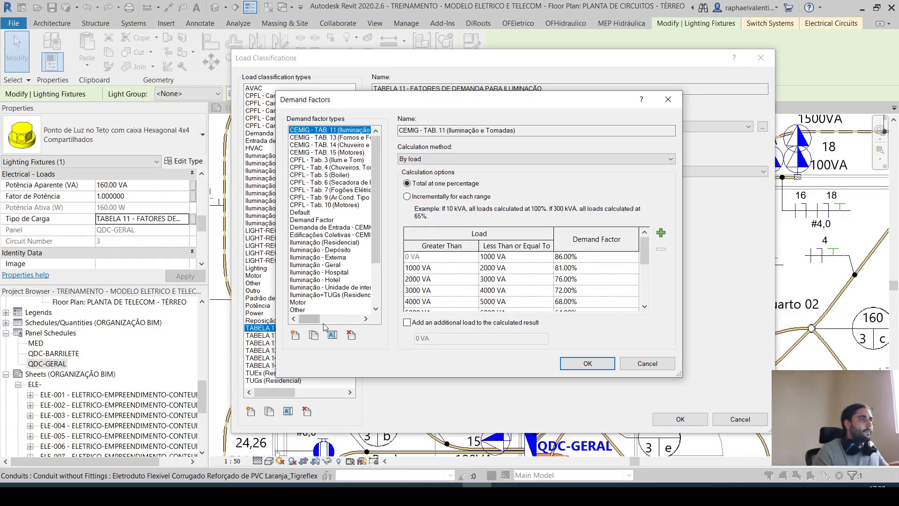
# Create a new demand factor type named CEMIG - TABELA 11 (ILUMINAÇÃO E TOMADAS) RESID.
pyautogui.moveTo(376, 106); pyautogui.dragTo(469, 91)
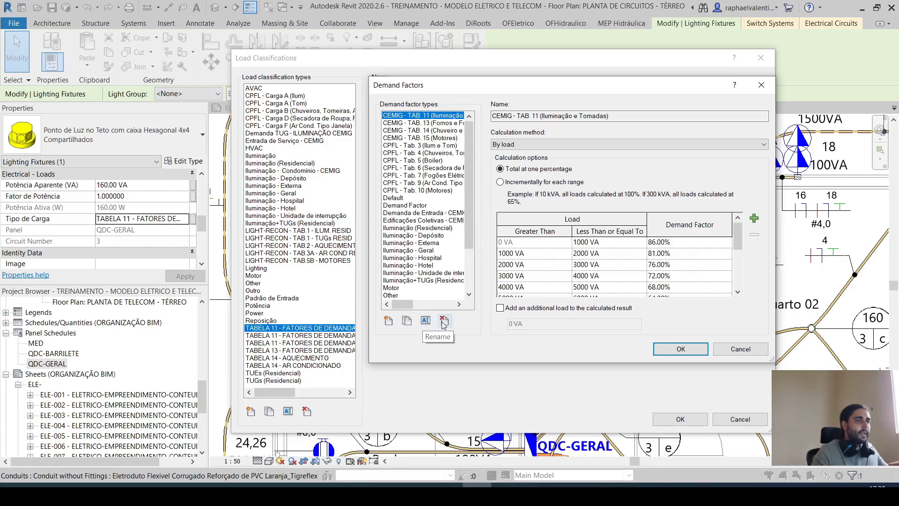
pyautogui.click(388, 320)
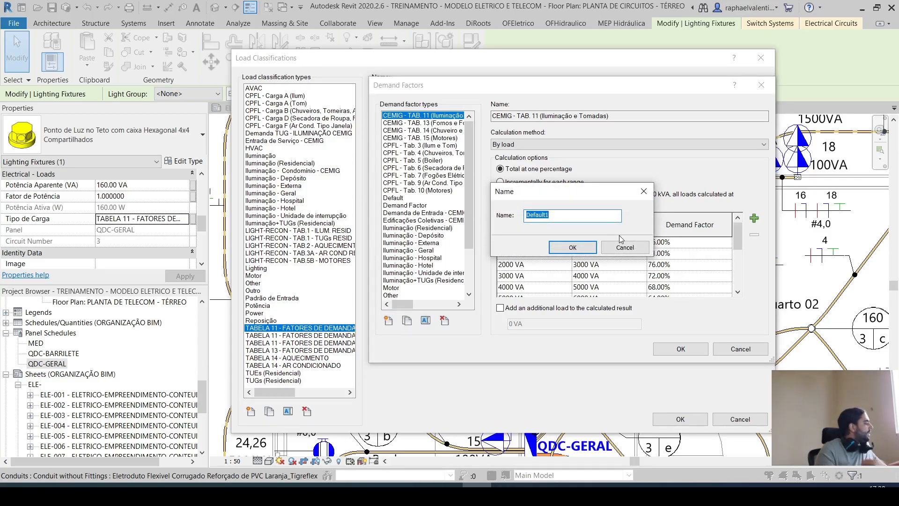
pyautogui.write('CWMIG')
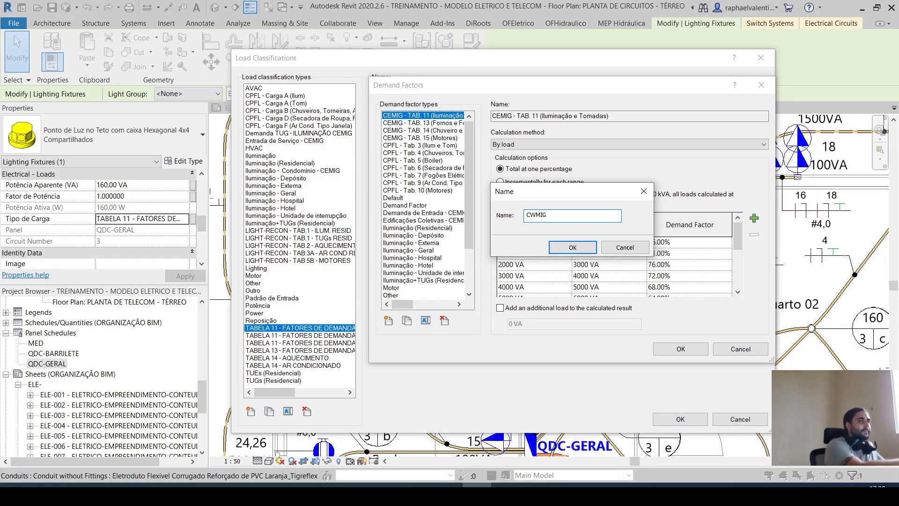
pyautogui.press('BackSpace')
pyautogui.press('BackSpace')
pyautogui.press('BackSpace')
pyautogui.write('EMIG')
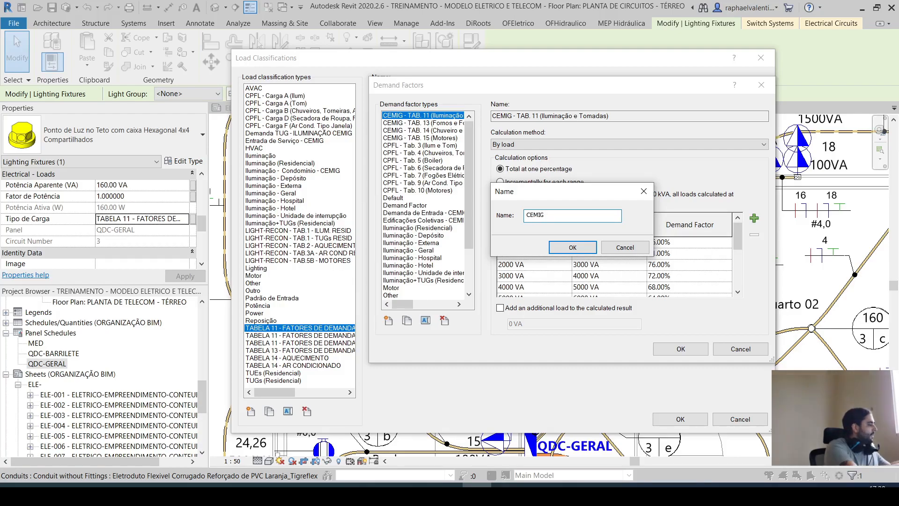
pyautogui.write(' - TABELA ')
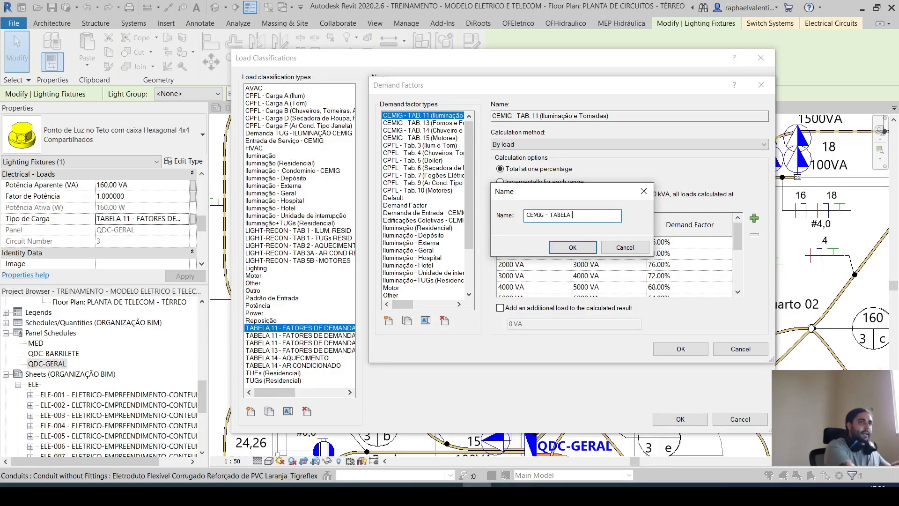
pyautogui.write('11 (')
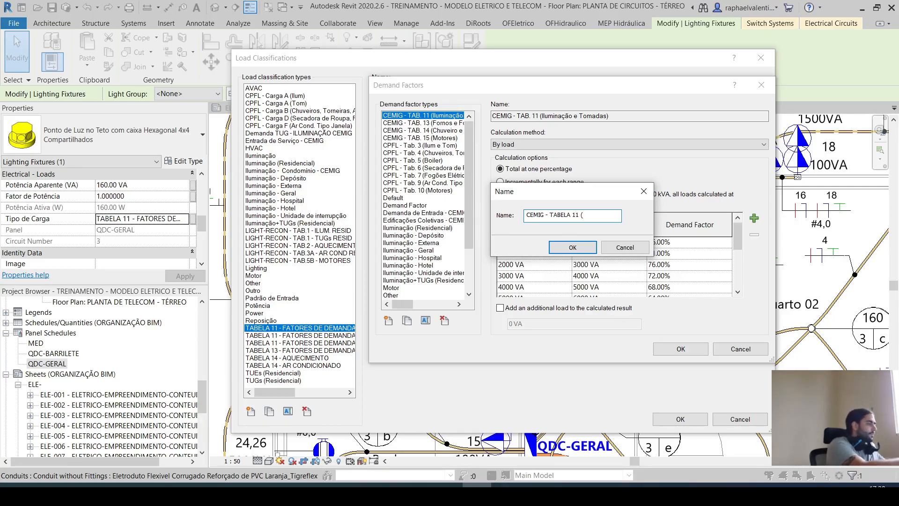
pyautogui.write('ILUMI')
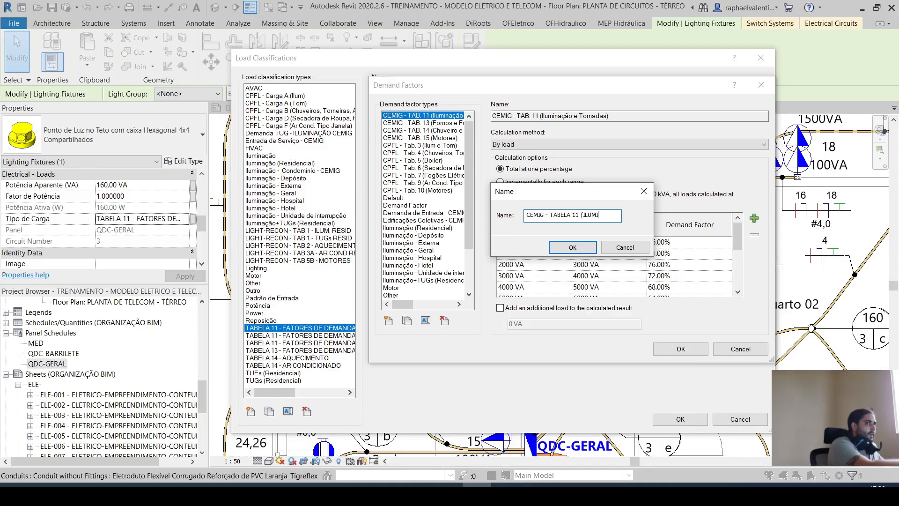
pyautogui.write('NAÇÃO E TOMADAS')
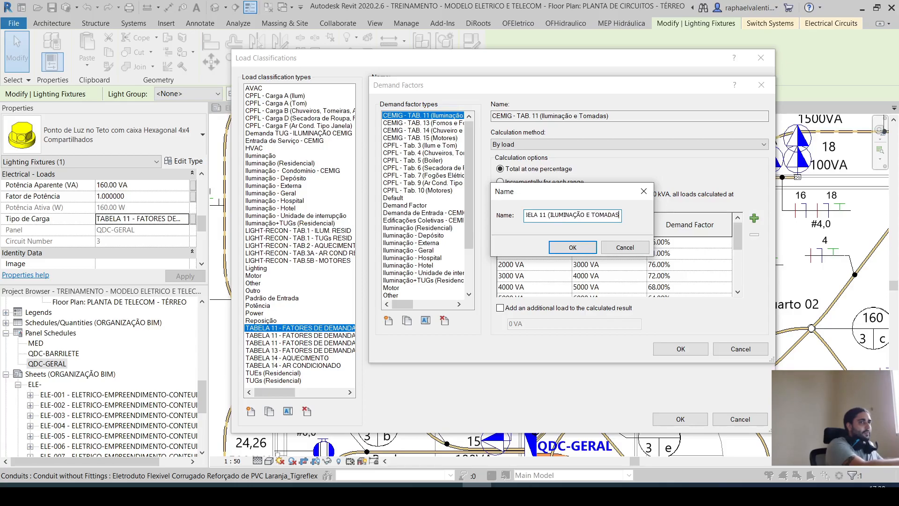
pyautogui.press('BackSpace')
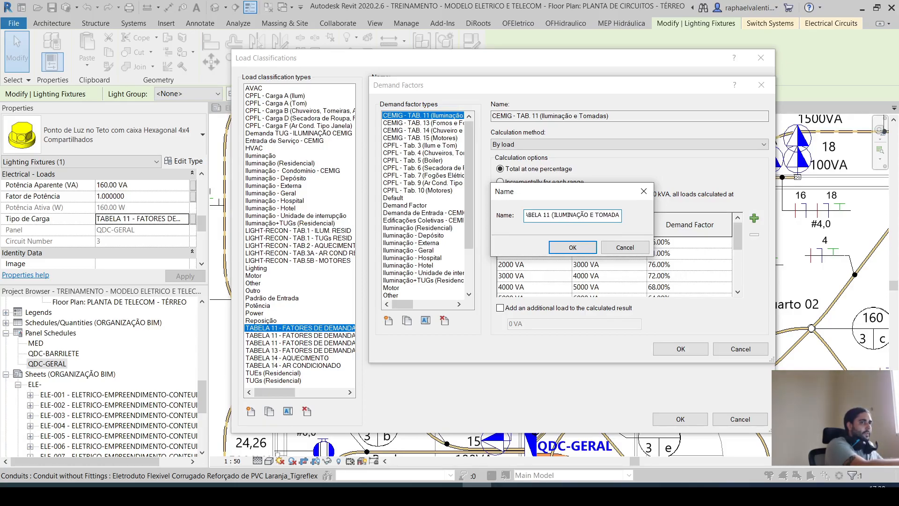
pyautogui.write('S) RESID')
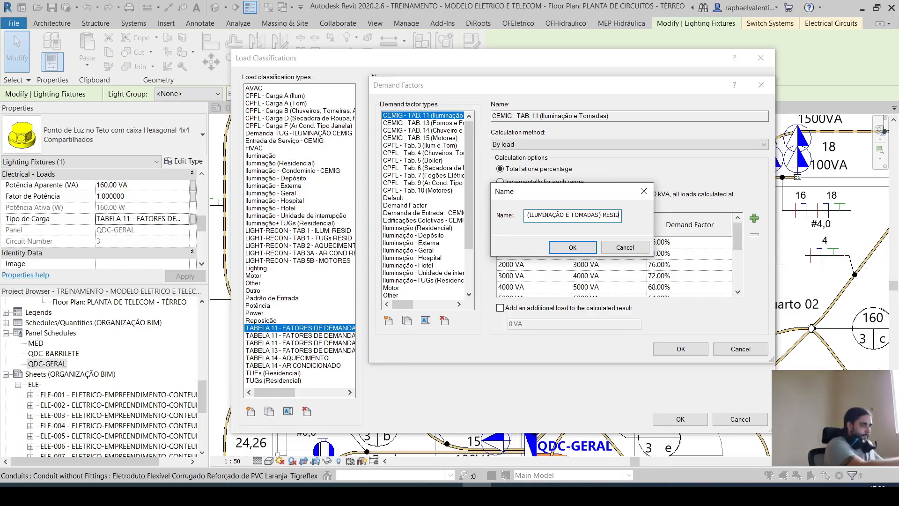
pyautogui.write('.')
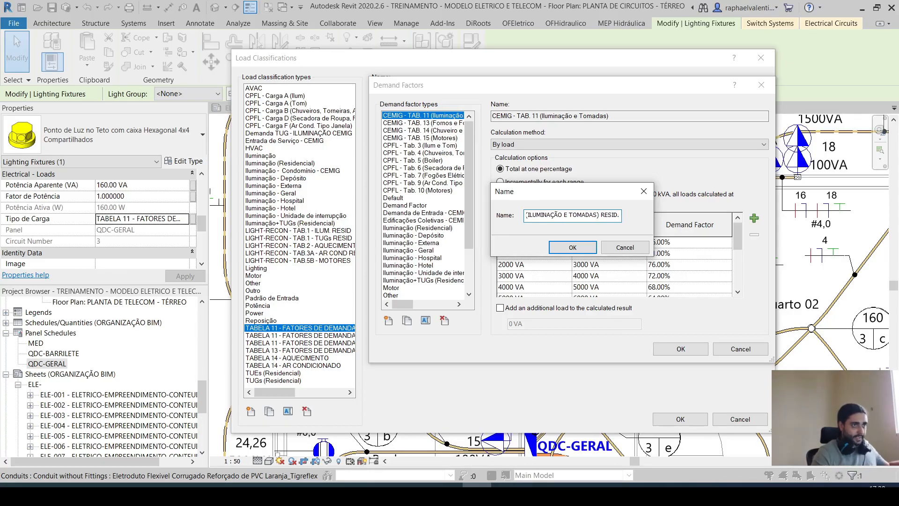
pyautogui.click(573, 247)
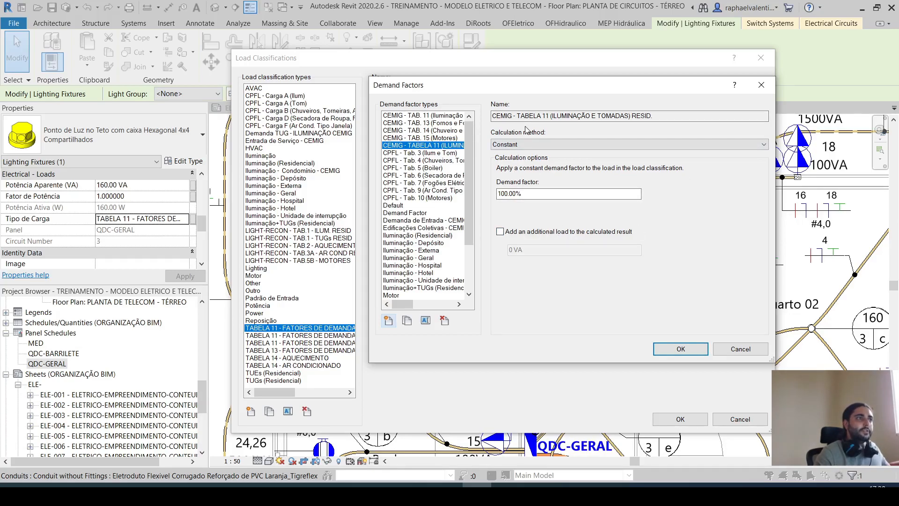
# Try adding a 50 VA additional load to the new demand factor's calculated result, and reset the amount to 0 VA.
pyautogui.click(565, 144)
pyautogui.click(565, 144)
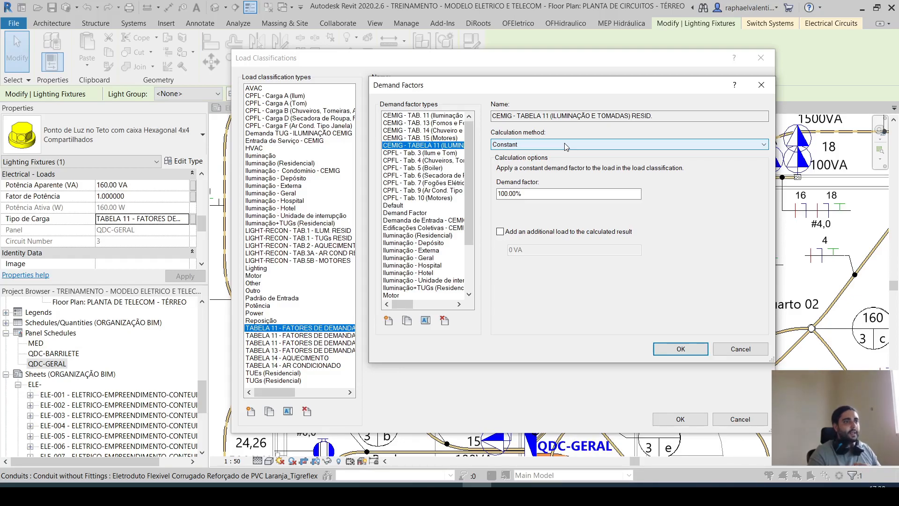
pyautogui.click(557, 232)
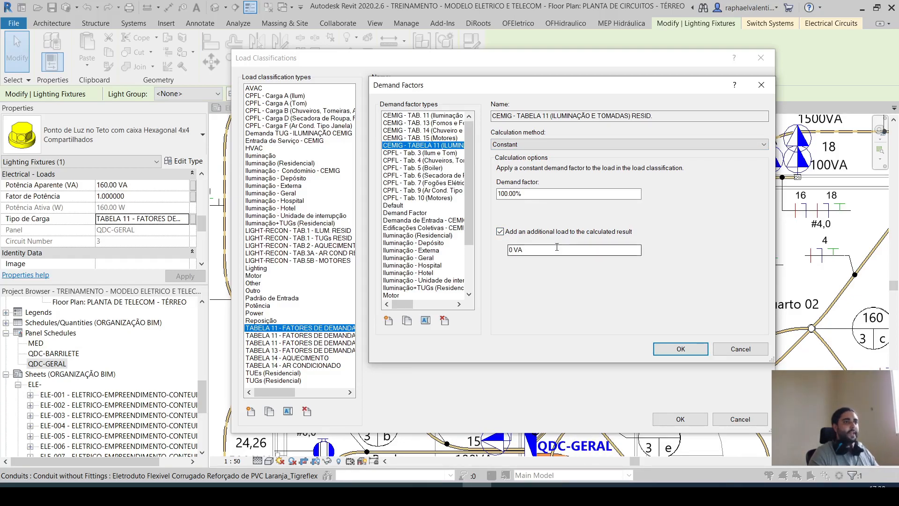
pyautogui.moveTo(513, 249); pyautogui.dragTo(507, 253)
pyautogui.write('50')
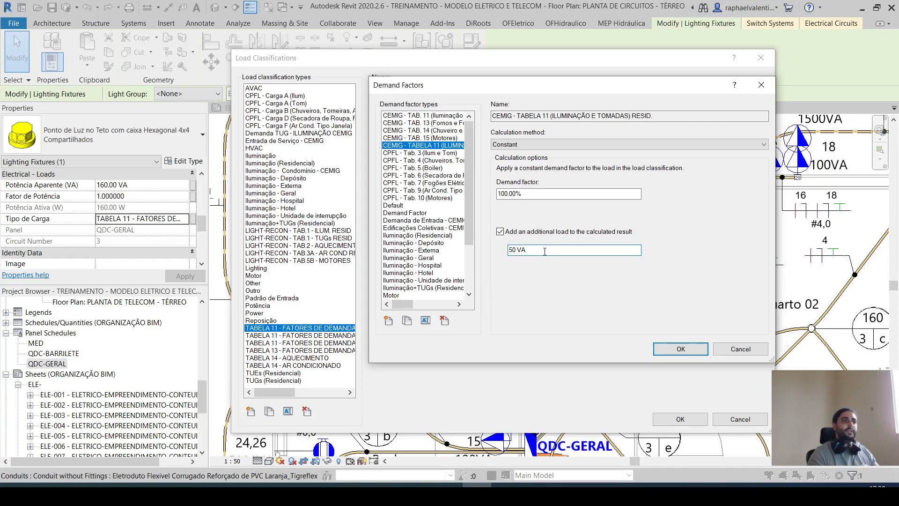
pyautogui.hotkey('ctrl', 'a')
pyautogui.write('0')
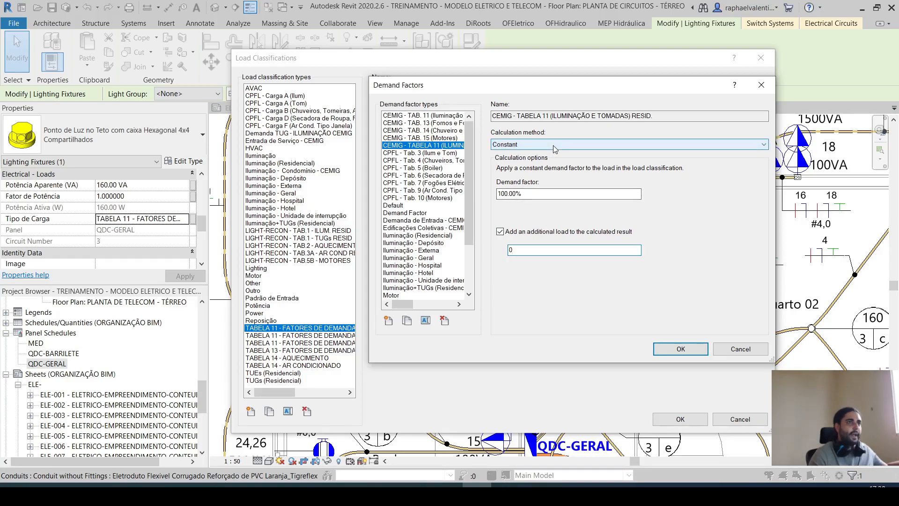
# Check TABELA 11 in the PDF and set the new demand factor to calculate By load with Total at one percentage.
pyautogui.hotkey('alt', 'Tab')
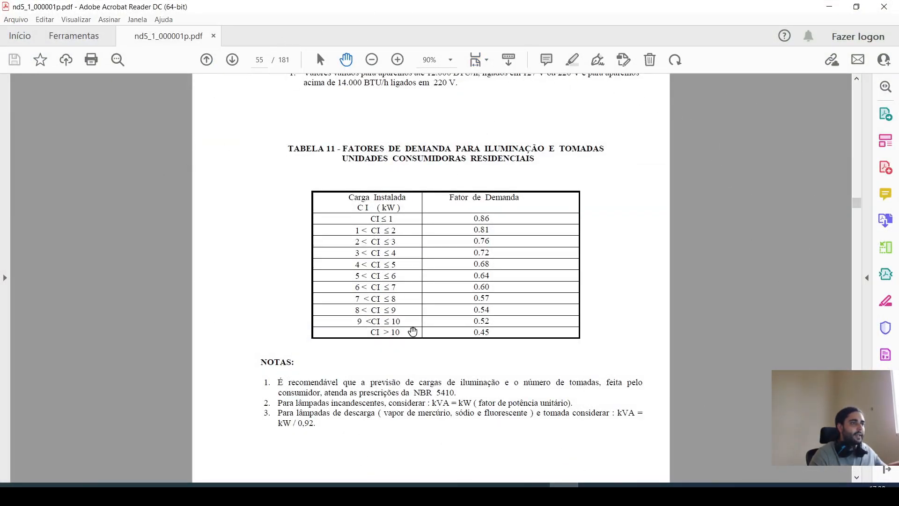
pyautogui.hotkey('alt', 'Tab')
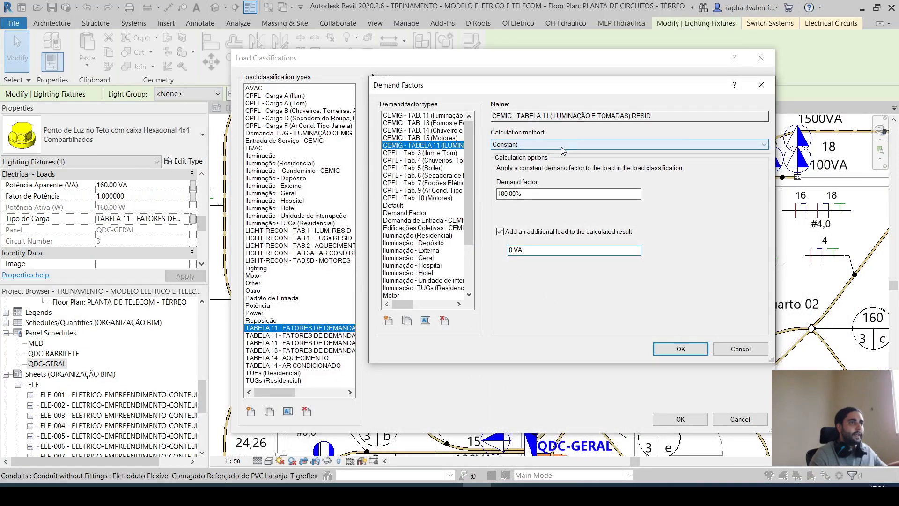
pyautogui.click(561, 148)
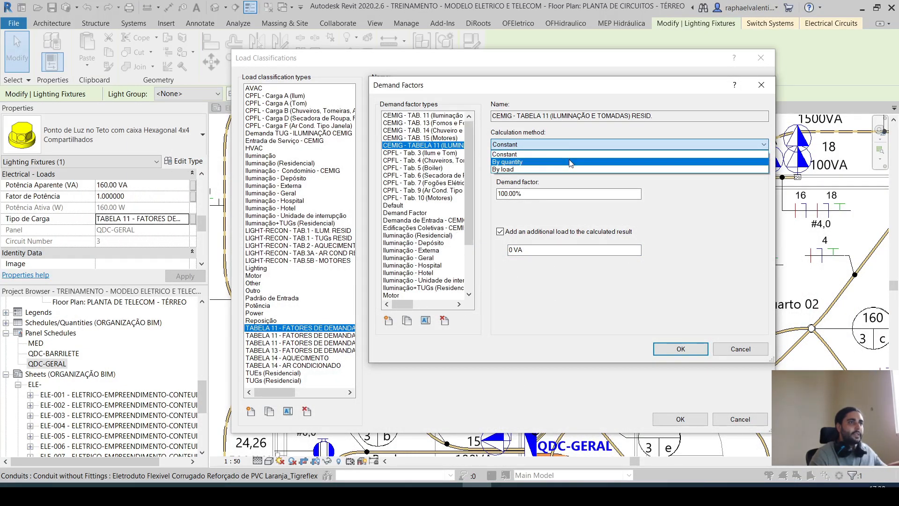
pyautogui.click(570, 162)
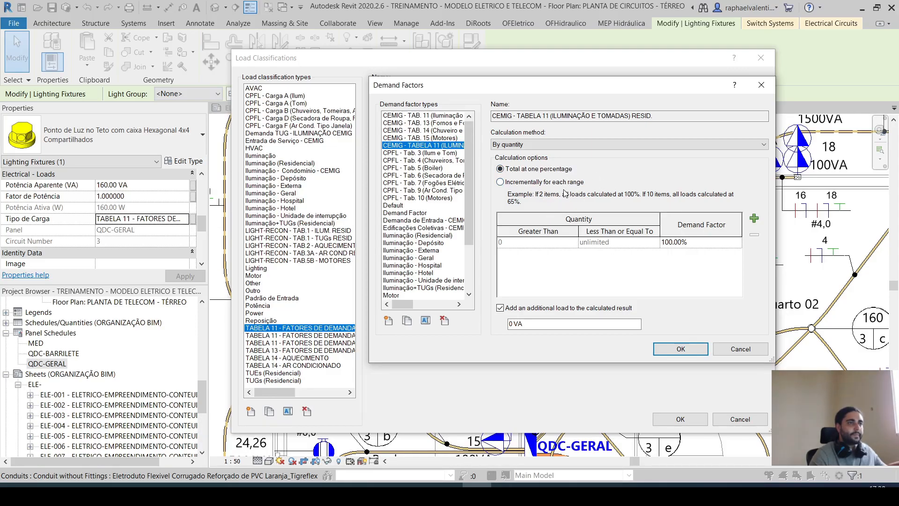
pyautogui.click(548, 143)
pyautogui.click(524, 169)
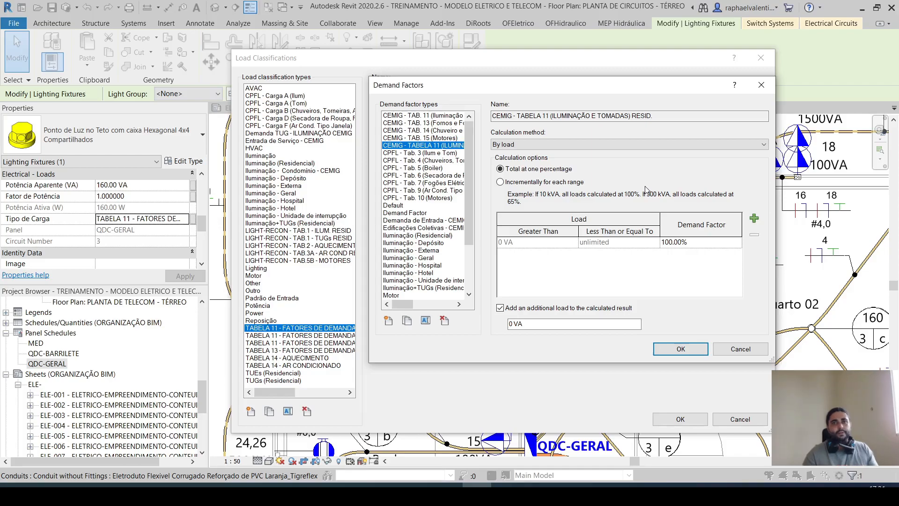
pyautogui.click(549, 183)
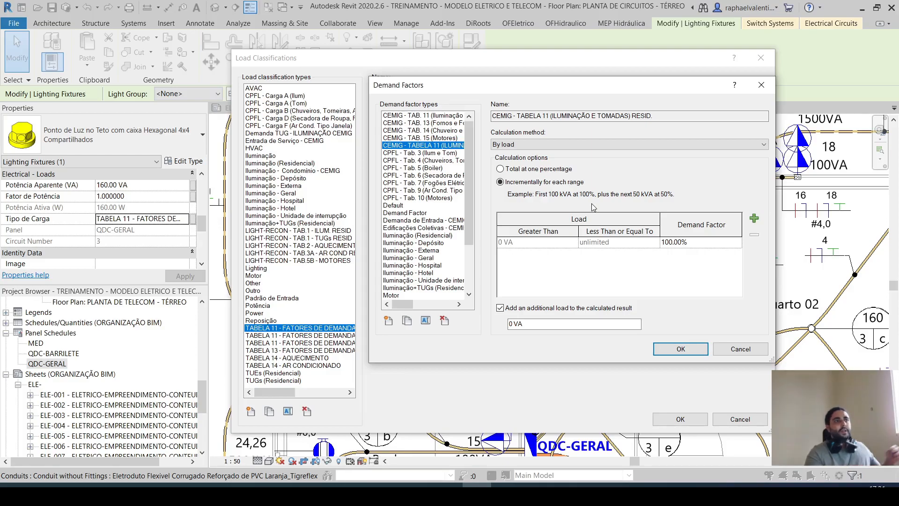
pyautogui.click(562, 170)
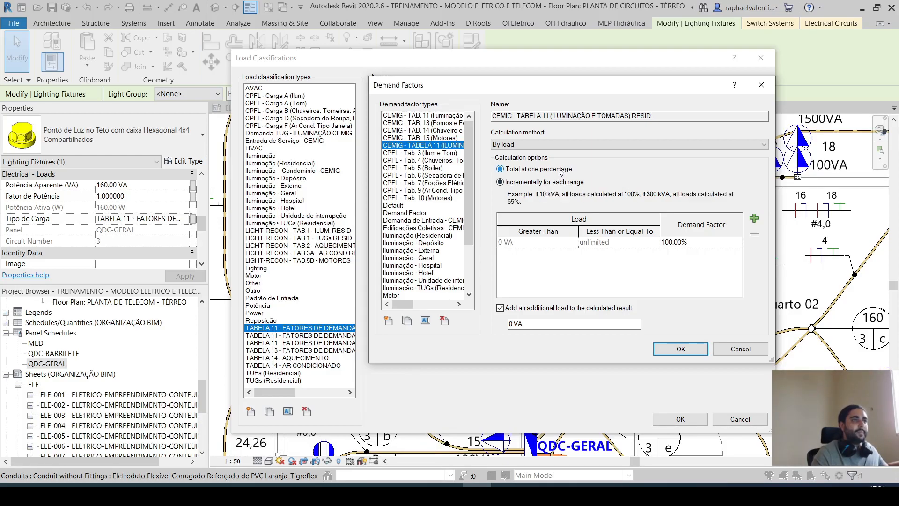
# Add five load ranges to the new demand factor's table and turn off the additional load on the calculated result.
pyautogui.click(754, 218)
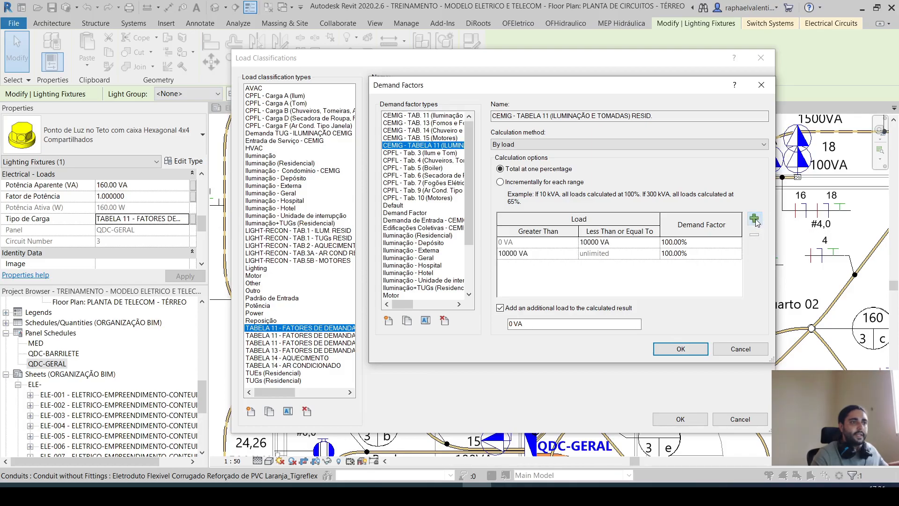
pyautogui.click(754, 219)
pyautogui.click(754, 218)
pyautogui.click(754, 218)
pyautogui.click(754, 219)
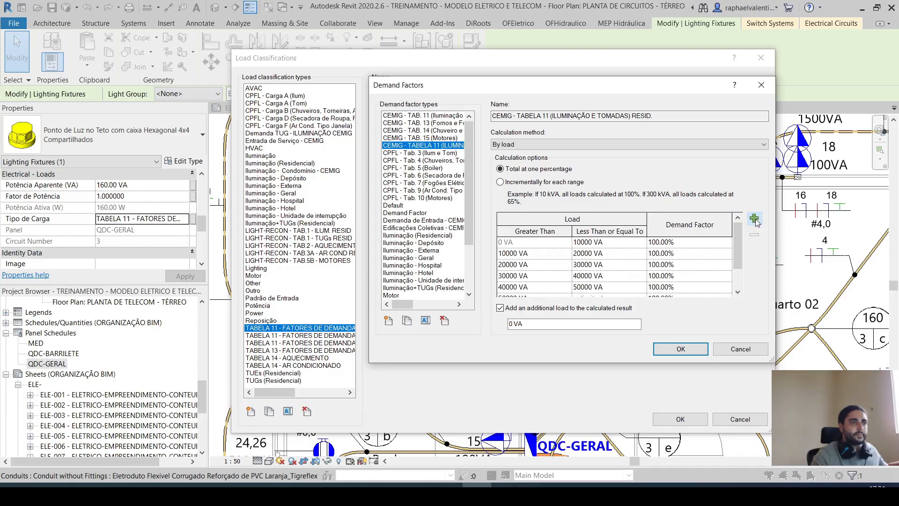
pyautogui.click(500, 308)
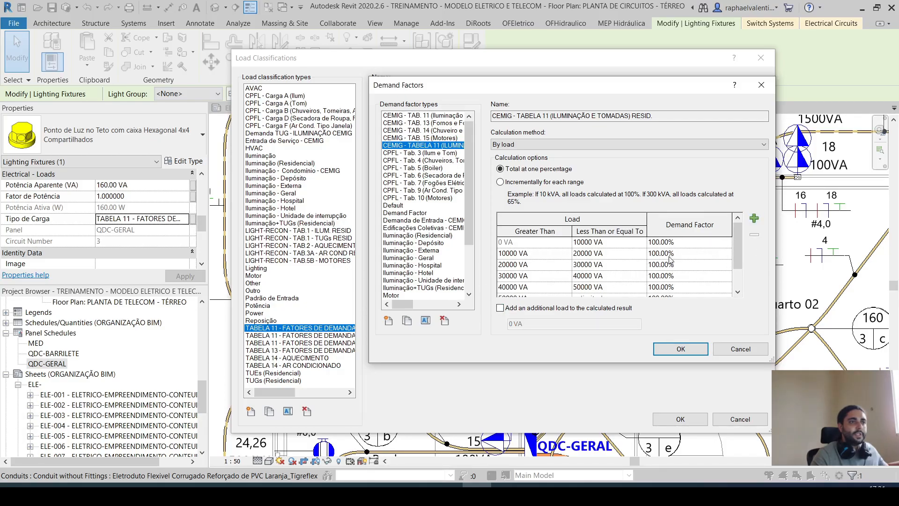
# Following TABELA 11 in the PDF, set the first load range's upper limit to 1000 VA and its demand factor to 86%.
pyautogui.moveTo(737, 238); pyautogui.dragTo(717, 241)
pyautogui.hotkey('alt', 'Tab')
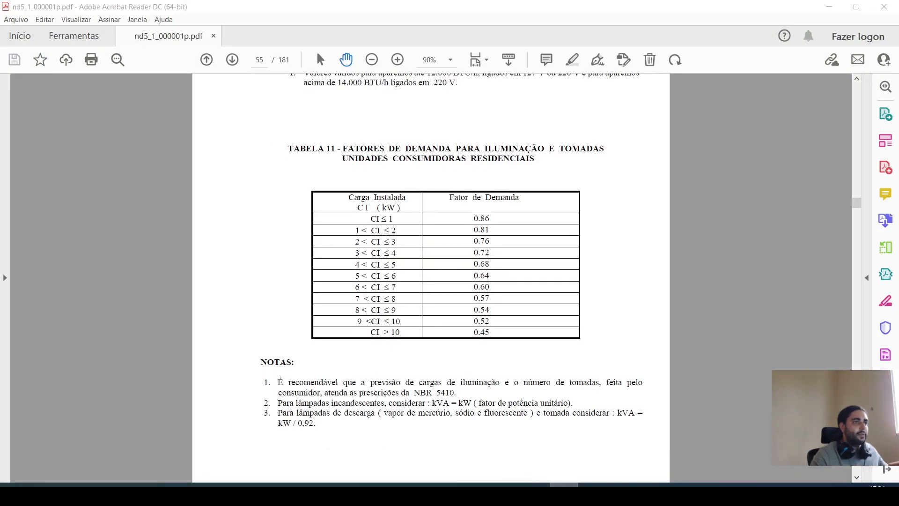
pyautogui.hotkey('alt', 'Tab')
pyautogui.click(614, 241)
pyautogui.write('1000')
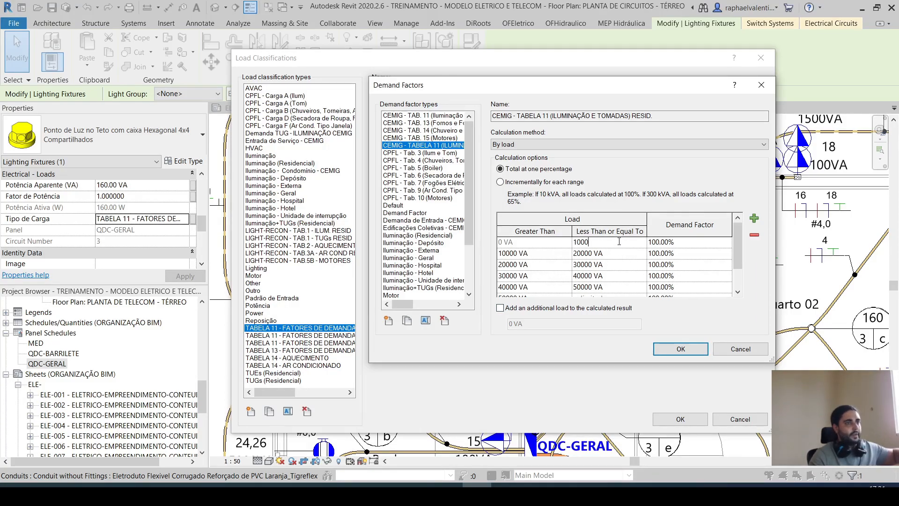
pyautogui.click(688, 245)
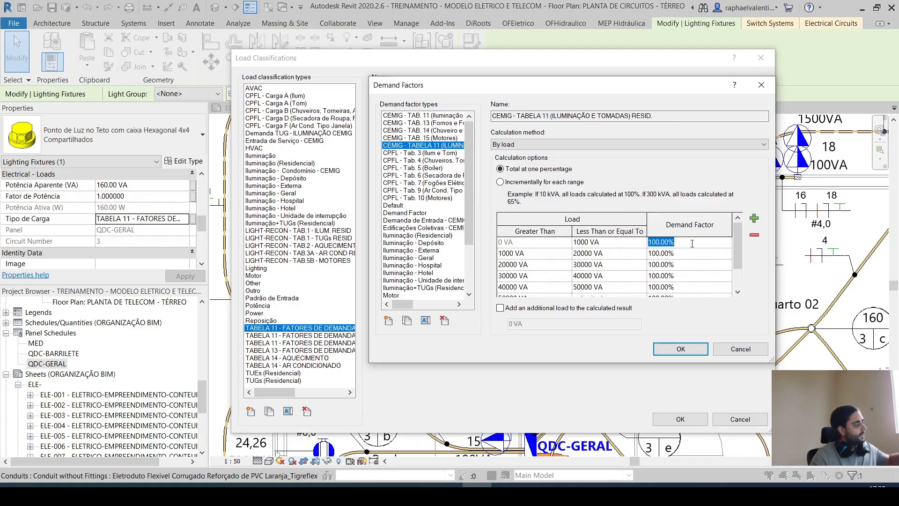
pyautogui.write('86')
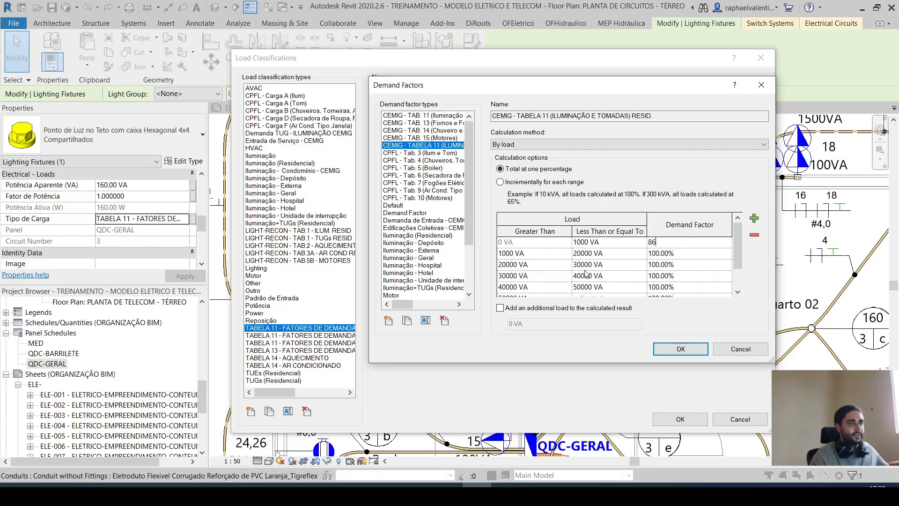
# Following TABELA 11 in the PDF, set the second load range's upper limit to 2000 VA and its demand factor to 81%.
pyautogui.click(564, 493)
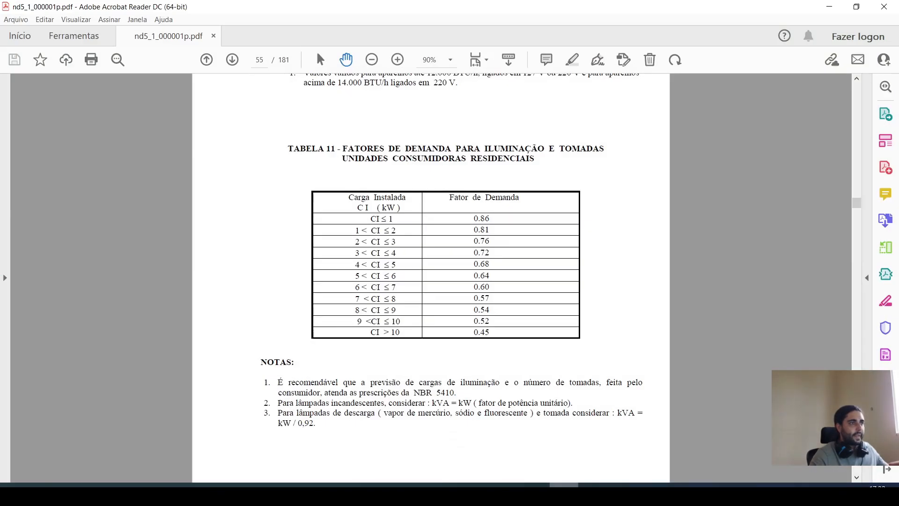
pyautogui.hotkey('alt', 'Tab')
pyautogui.click(611, 253)
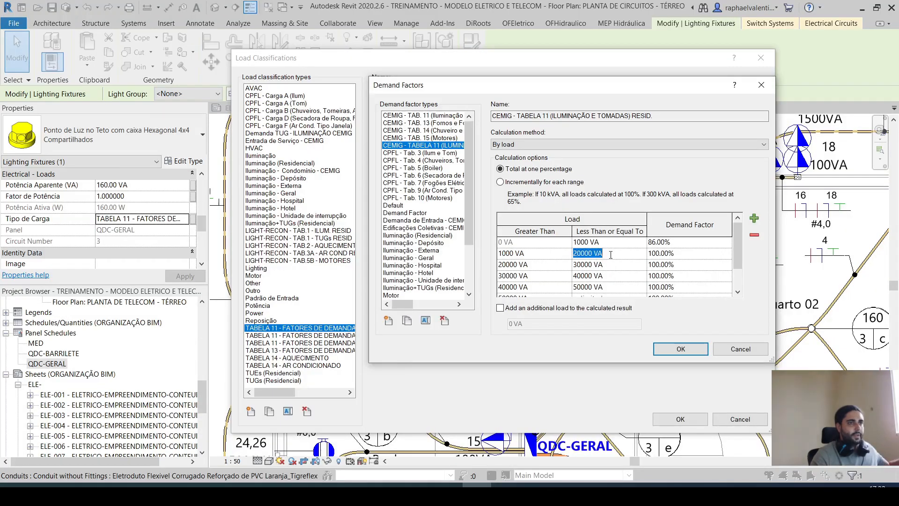
pyautogui.write('2000')
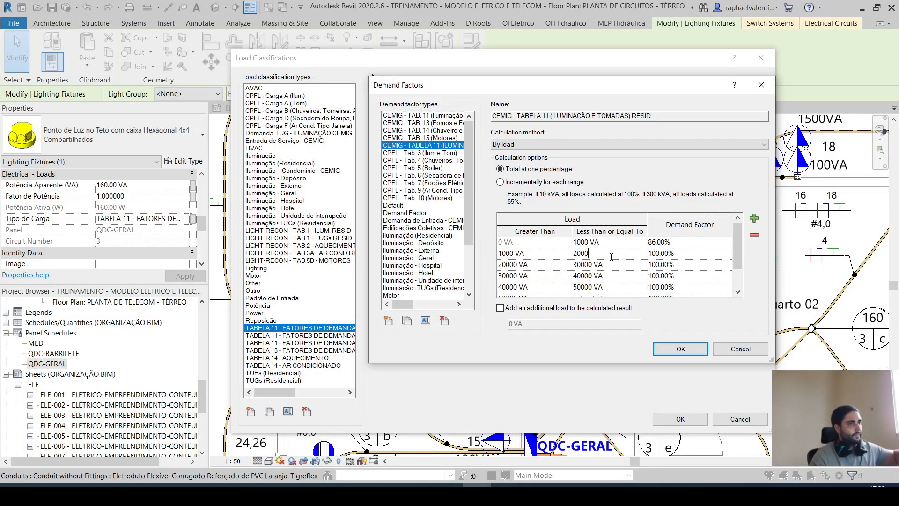
pyautogui.hotkey('alt', 'Tab')
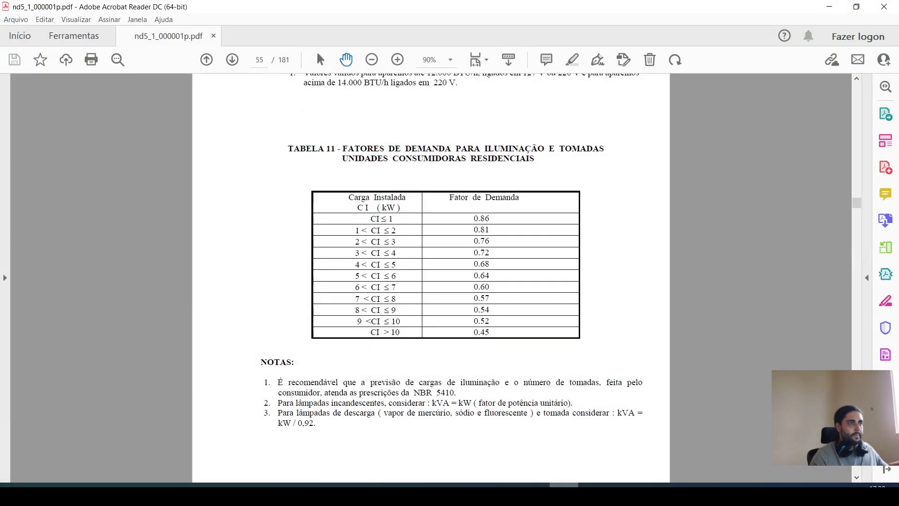
pyautogui.hotkey('alt', 'Tab')
pyautogui.click(693, 253)
pyautogui.write('81.00%')
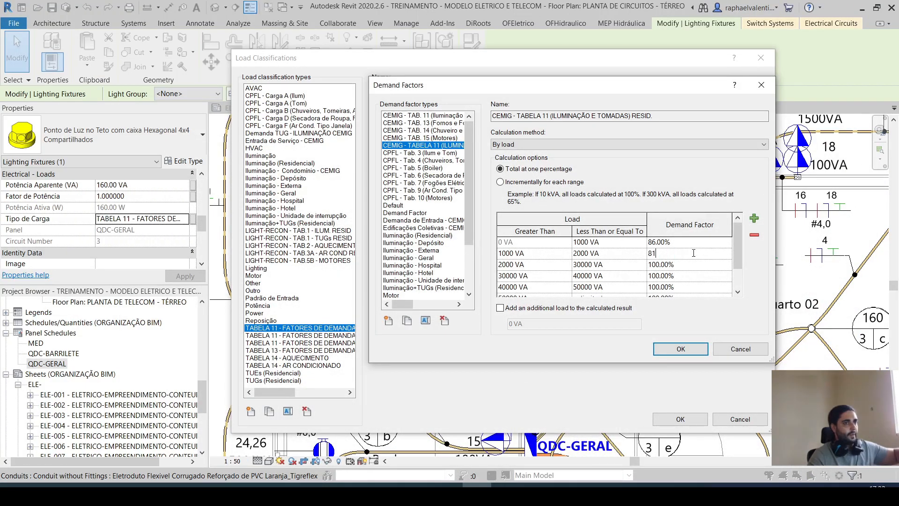
# Set the third load range's upper limit to 3000 VA and its demand factor to 76%, as given in TABELA 11.
pyautogui.hotkey('alt', 'Tab')
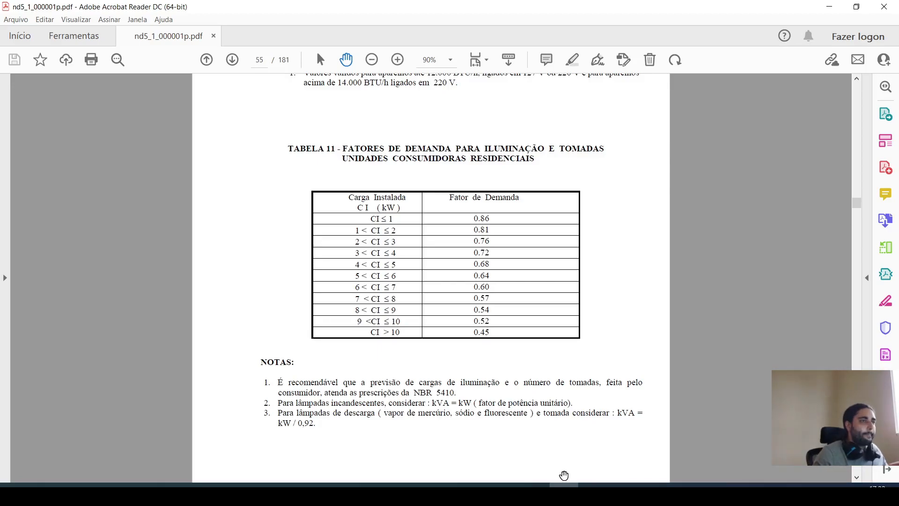
pyautogui.click(563, 491)
pyautogui.press('Tab')
pyautogui.press('Tab')
pyautogui.write('3000')
pyautogui.click(675, 265)
pyautogui.click(564, 486)
pyautogui.moveTo(675, 265); pyautogui.dragTo(573, 276)
pyautogui.click(564, 486)
pyautogui.write('76')
# Set the fourth load range's upper limit to 4000 VA and its demand factor to 72%, following the PDF table.
pyautogui.click(563, 486)
pyautogui.click(564, 485)
pyautogui.write('4000')
pyautogui.click(563, 486)
pyautogui.click(563, 486)
pyautogui.moveTo(675, 275); pyautogui.dragTo(647, 276)
pyautogui.write('72')
# Set the fifth load range's upper limit to 5000 VA and its demand factor to 68%, following the PDF table.
pyautogui.moveTo(738, 248); pyautogui.dragTo(738, 269)
pyautogui.click(564, 486)
pyautogui.click(477, 485)
pyautogui.click(564, 485)
pyautogui.click(477, 485)
pyautogui.moveTo(622, 265); pyautogui.dragTo(573, 264)
pyautogui.write('5000')
pyautogui.click(564, 485)
pyautogui.click(477, 485)
pyautogui.click(699, 263)
pyautogui.write('68')
# Add three more load ranges and space the limits above 4000 VA at 20000, 30000, 50000 and 100000 VA.
pyautogui.click(563, 485)
pyautogui.click(477, 486)
pyautogui.click(754, 216)
pyautogui.click(755, 216)
pyautogui.click(754, 216)
pyautogui.moveTo(610, 266); pyautogui.dragTo(574, 266)
pyautogui.write('5000')
pyautogui.click(546, 279)
pyautogui.scroll(-1, 543, 273)
pyautogui.click(551, 256)
pyautogui.write('30000')
pyautogui.click(550, 264)
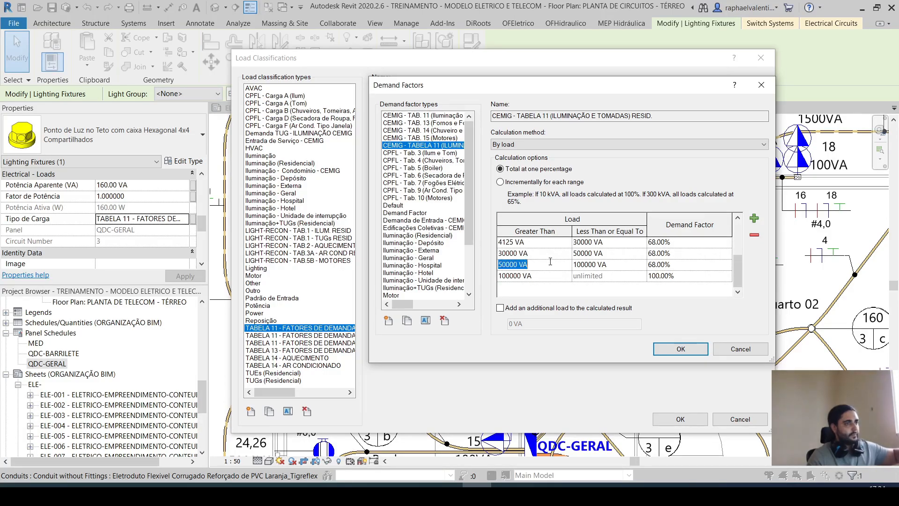
pyautogui.scroll(2, 549, 264)
pyautogui.click(543, 288)
pyautogui.press('BackSpace')
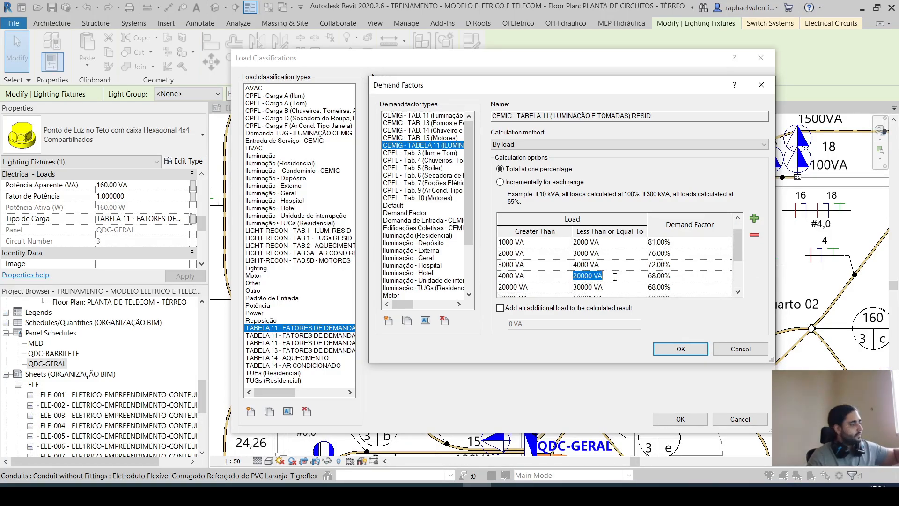
# Restore the 68% range's upper limit to 5000 VA and set the following range to 6000 VA at 64%.
pyautogui.scroll(-1, 655, 262)
pyautogui.click(693, 257)
pyautogui.click(563, 484)
pyautogui.click(476, 485)
pyautogui.write('64')
pyautogui.press('Return')
pyautogui.scroll(-1, 702, 281)
# Set the seventh load range's upper limit to 7000 VA and its demand factor to 60%, checking the PDF table.
pyautogui.click(564, 485)
pyautogui.click(564, 485)
pyautogui.click(617, 267)
pyautogui.write('7000')
pyautogui.click(690, 266)
pyautogui.write('60')
pyautogui.press('Return')
# Set the eighth load range's upper limit to 8000 VA and its demand factor to 57%, checking the PDF table.
pyautogui.click(564, 485)
pyautogui.click(564, 485)
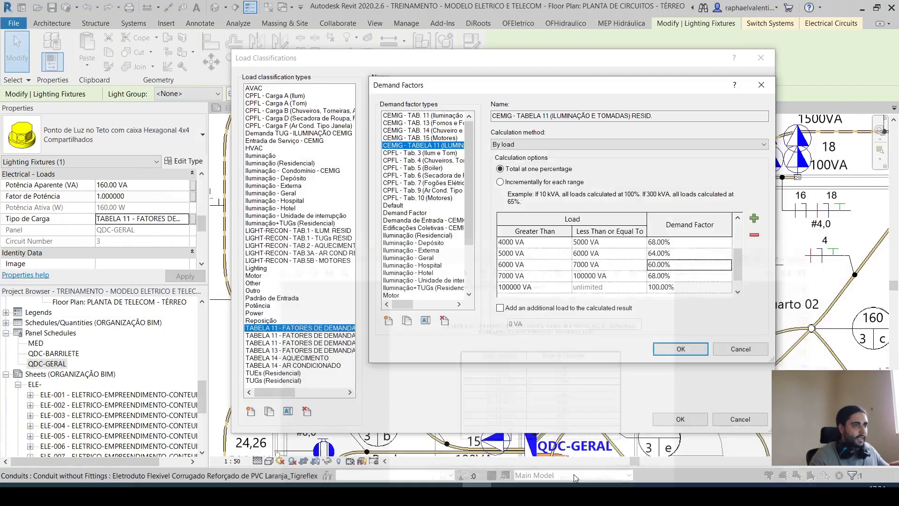
pyautogui.click(630, 277)
pyautogui.write('8000')
pyautogui.click(690, 276)
pyautogui.write('57')
pyautogui.press('Return')
# Add more load ranges and set the one starting at 8000 VA to end at 9000 VA with a 54% demand factor.
pyautogui.click(554, 280)
pyautogui.click(756, 219)
pyautogui.click(757, 219)
pyautogui.click(756, 218)
pyautogui.click(757, 218)
pyautogui.click(617, 278)
pyautogui.write('9000')
pyautogui.click(360, 485)
pyautogui.click(361, 485)
pyautogui.click(690, 276)
pyautogui.write('54')
pyautogui.press('Return')
# Set the tenth load range's upper limit to 10000 VA and its demand factor to 52%.
pyautogui.click(618, 288)
pyautogui.write('10000')
pyautogui.click(691, 287)
pyautogui.click(564, 485)
pyautogui.click(564, 485)
pyautogui.write('52')
pyautogui.press('Return')
# Remove the surplus load ranges above 10000 VA and set the final unlimited range's demand factor to 45%.
pyautogui.scroll(-1, 691, 287)
pyautogui.click(565, 287)
pyautogui.click(755, 235)
pyautogui.click(754, 235)
pyautogui.click(687, 277)
pyautogui.click(535, 485)
pyautogui.click(535, 485)
pyautogui.click(686, 277)
pyautogui.write('45')
pyautogui.press('Return')
# Enlarge the Demand Factors dialog, compare its full table with TABELA 11 in the PDF, and accept the demand factor.
pyautogui.moveTo(558, 86); pyautogui.dragTo(405, 41)
pyautogui.moveTo(619, 319); pyautogui.dragTo(749, 421)
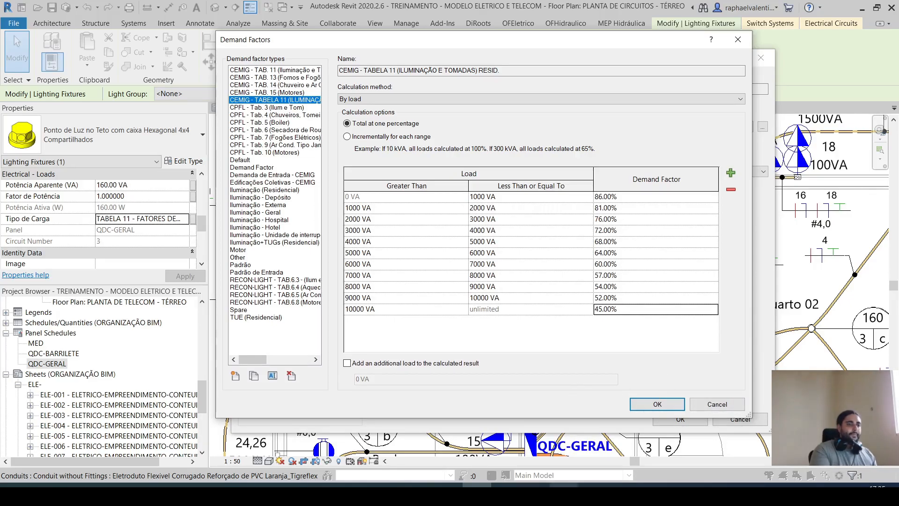
pyautogui.click(535, 485)
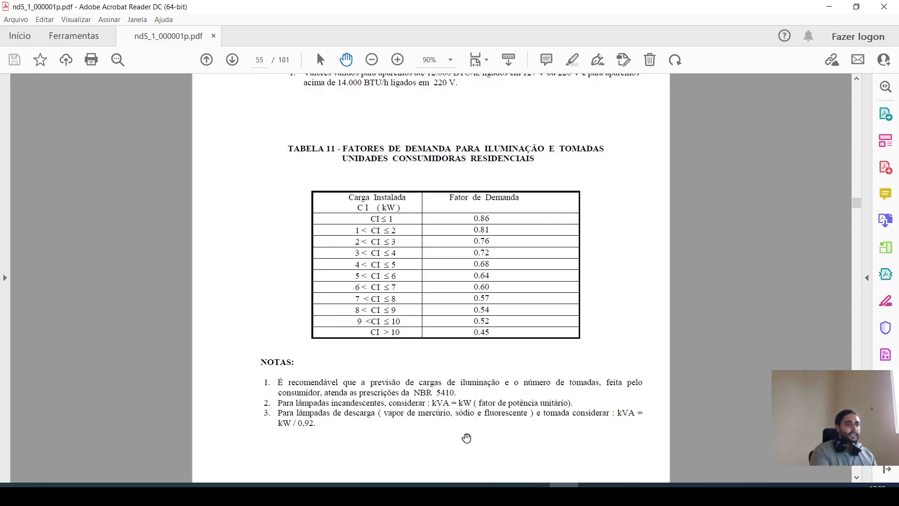
pyautogui.click(477, 485)
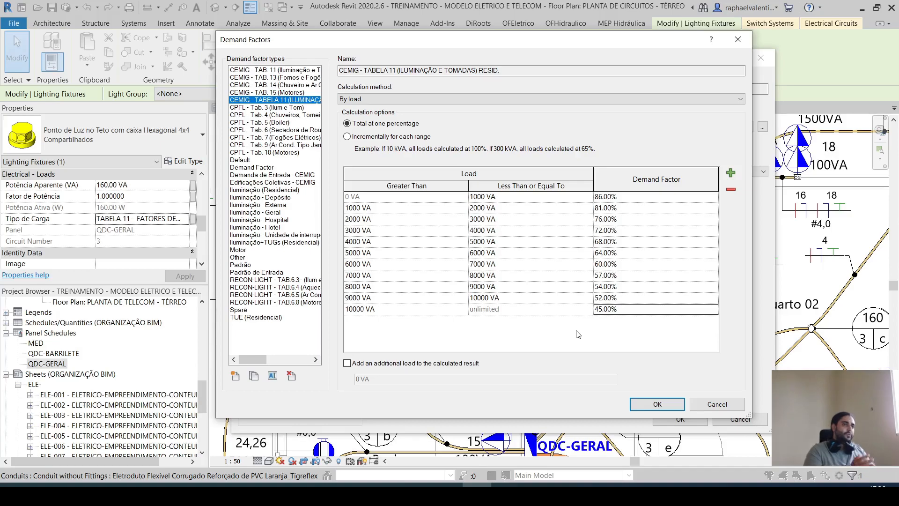
pyautogui.click(661, 404)
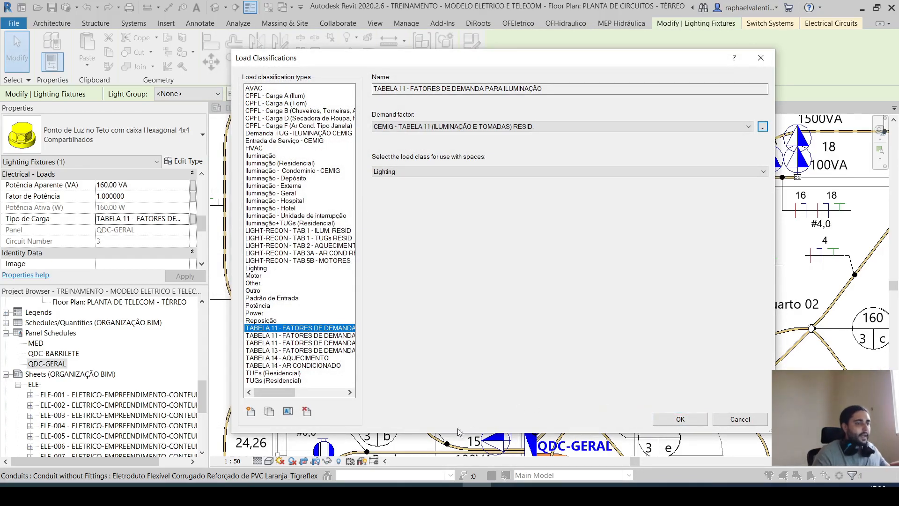
# Examine TABELA 12 for non-residential lighting and outlets in the PDF, and reopen the demand factor definitions.
pyautogui.click(561, 491)
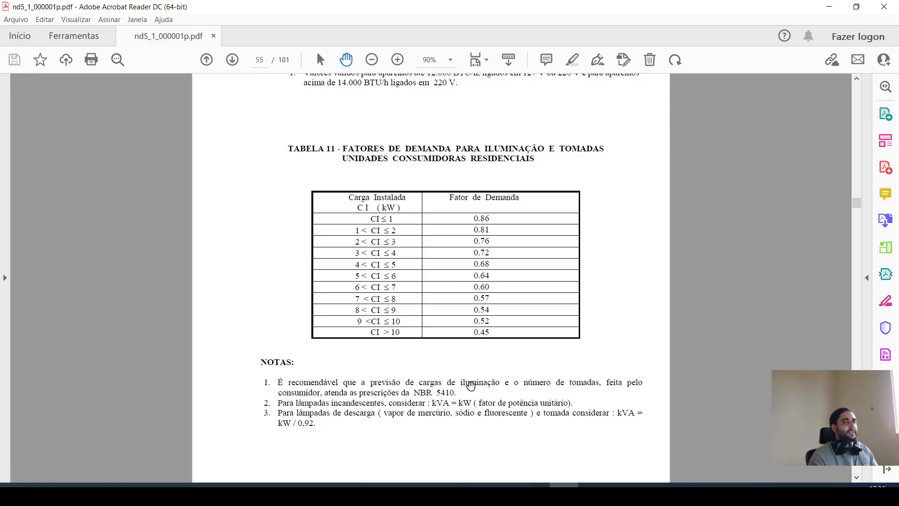
pyautogui.scroll(-3, 492, 384)
pyautogui.scroll(-5, 495, 383)
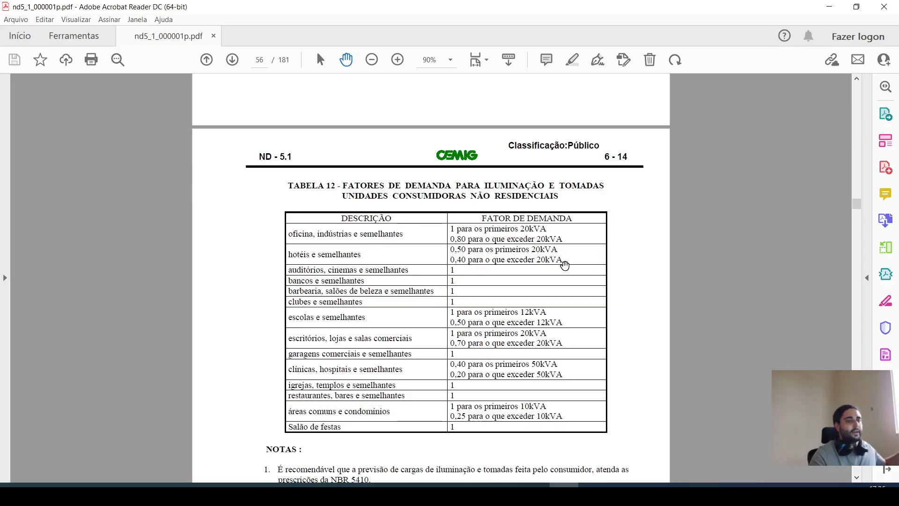
pyautogui.hotkey('alt', 'Tab')
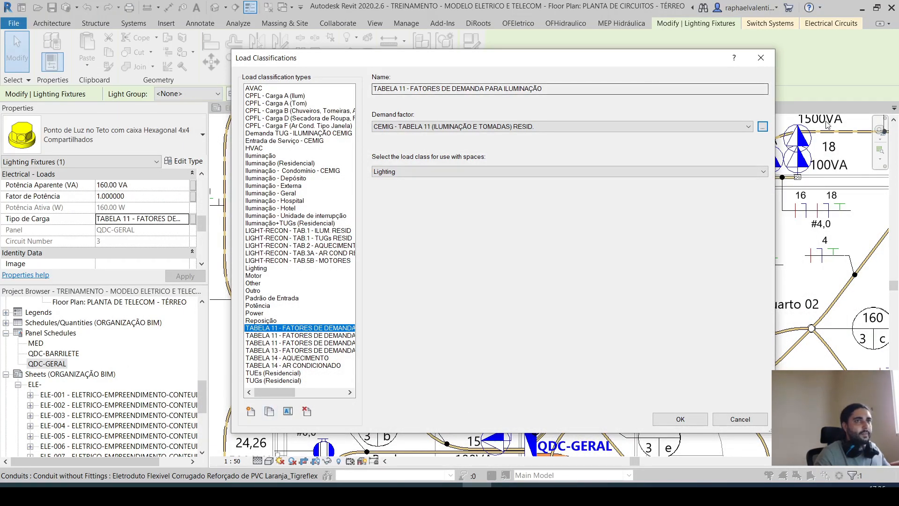
pyautogui.click(763, 126)
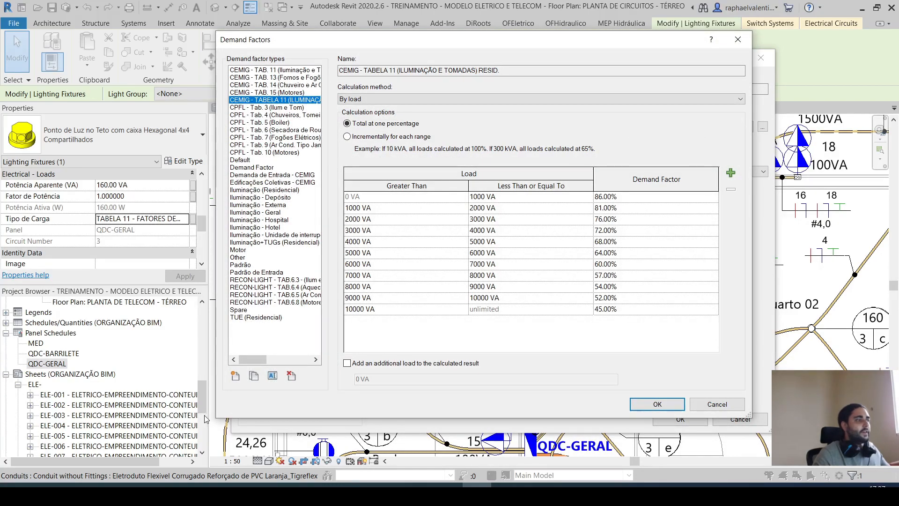
pyautogui.click(253, 375)
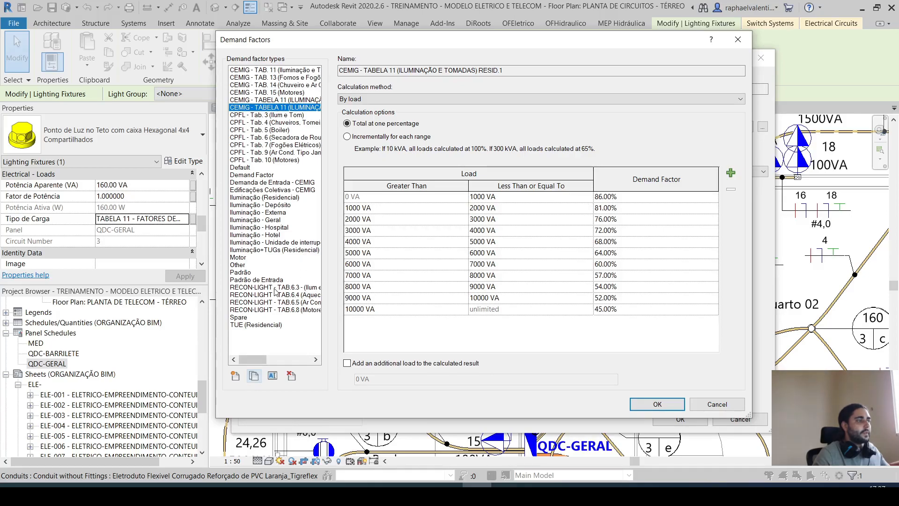
pyautogui.click(292, 376)
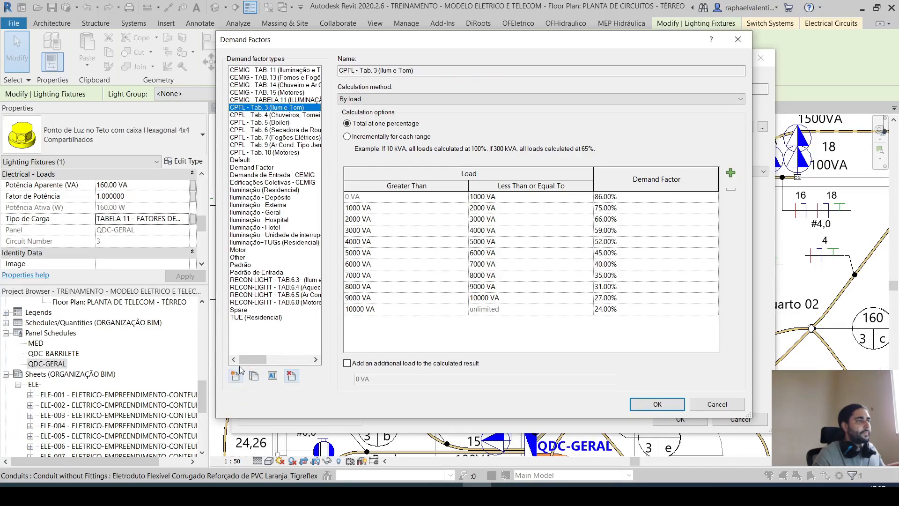
pyautogui.click(293, 100)
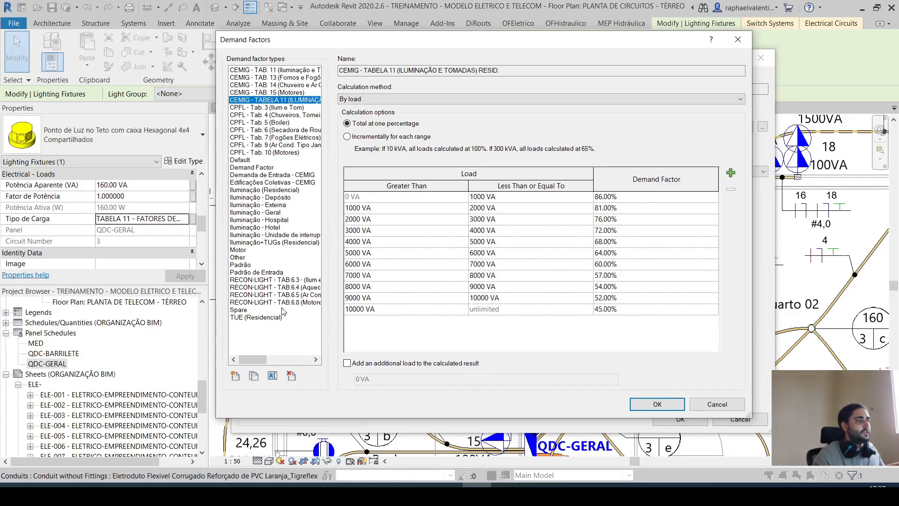
# Duplicate the TABELA 11 residential demand factor and replace the RESID.1 ending of the copy's name with INDUSTRIA.
pyautogui.click(254, 376)
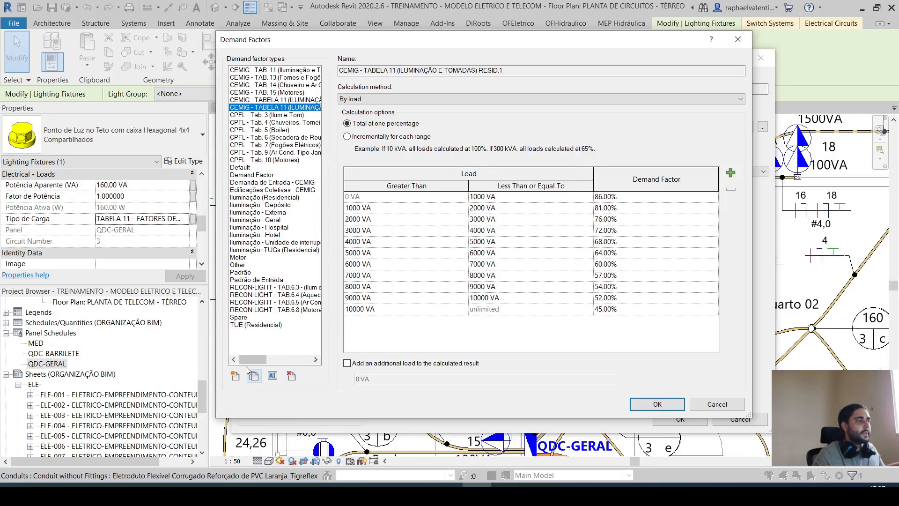
pyautogui.click(273, 377)
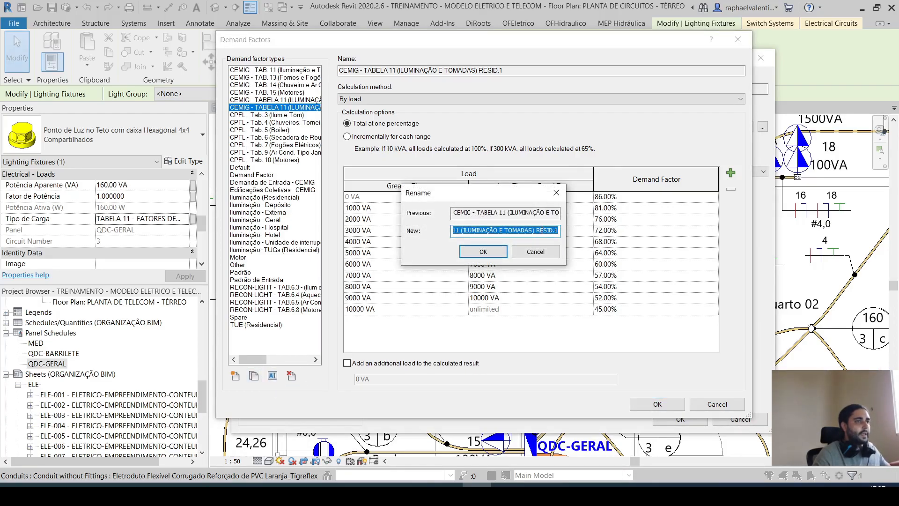
pyautogui.click(542, 230)
pyautogui.click(564, 484)
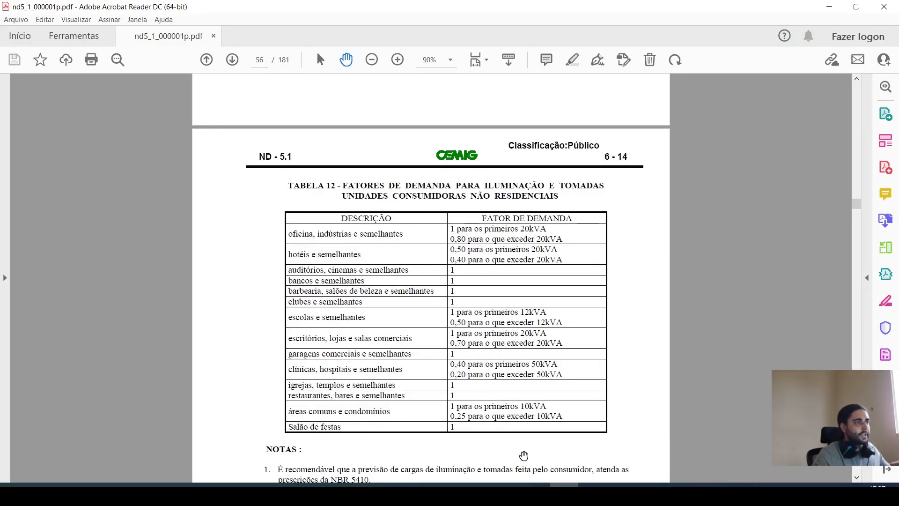
pyautogui.click(563, 485)
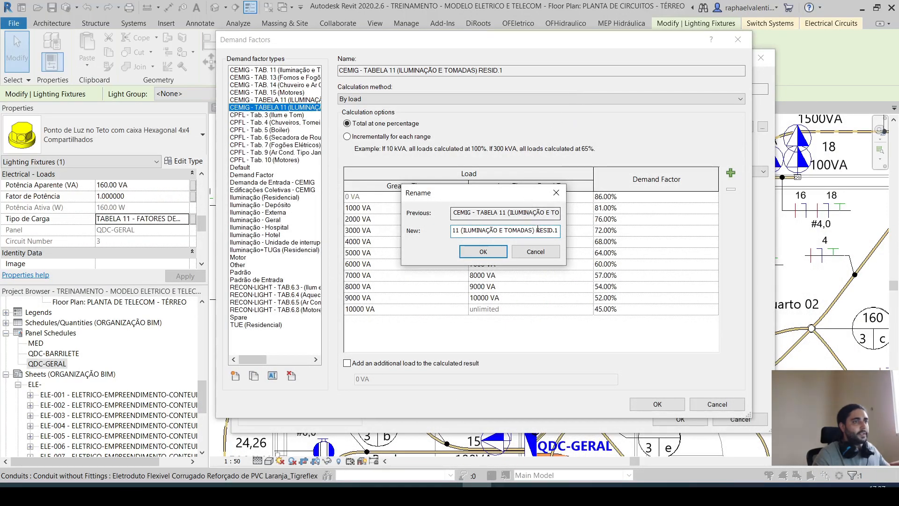
pyautogui.moveTo(541, 231); pyautogui.dragTo(564, 233)
pyautogui.press('BackSpace')
pyautogui.press('BackSpace')
pyautogui.write('INDUSRIA')
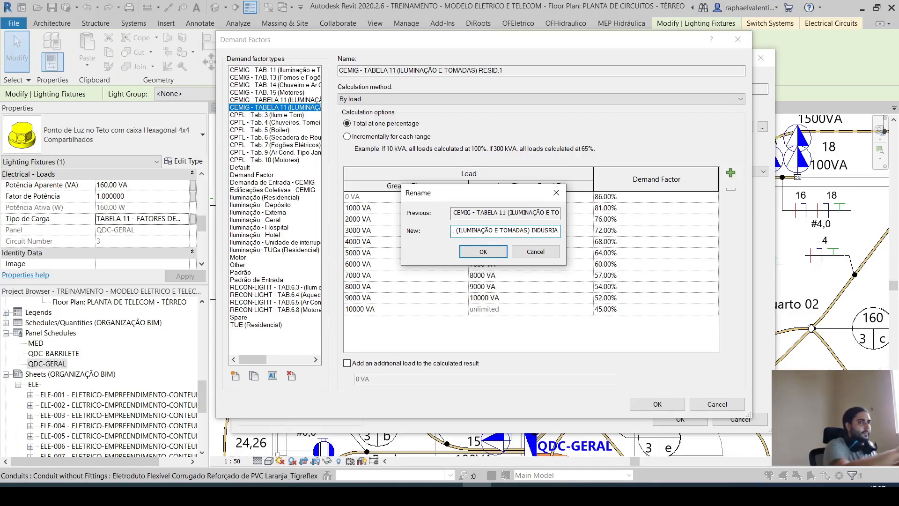
pyautogui.press('BackSpace')
pyautogui.press('BackSpace')
pyautogui.press('BackSpace')
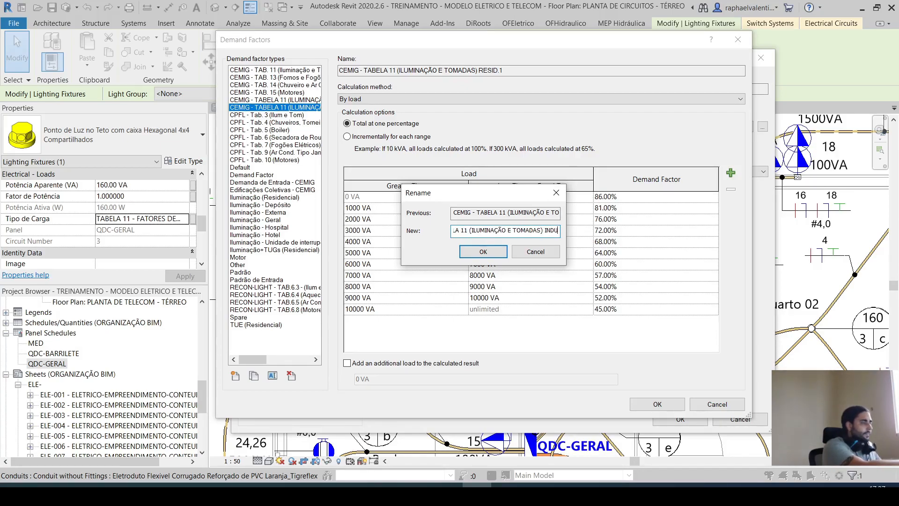
pyautogui.write('TRIA')
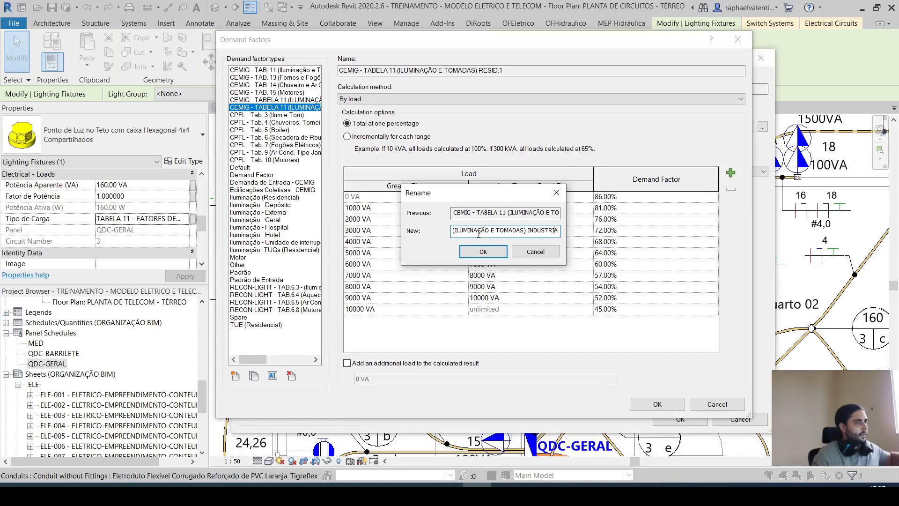
# Change the table number in the copy's name to make it CEMIG - TABELA 12 (ILUMINAÇÃO E TOMADAS) INDUSTRIA.
pyautogui.press('Left')
pyautogui.press('Left')
pyautogui.press('Left')
pyautogui.press('Left')
pyautogui.press('Left')
pyautogui.press('Left')
pyautogui.press('Left')
pyautogui.press('Left')
pyautogui.press('Left')
pyautogui.press('Left')
pyautogui.press('Left')
pyautogui.press('Left')
pyautogui.press('Left')
pyautogui.press('Left')
pyautogui.press('Left')
pyautogui.press('Left')
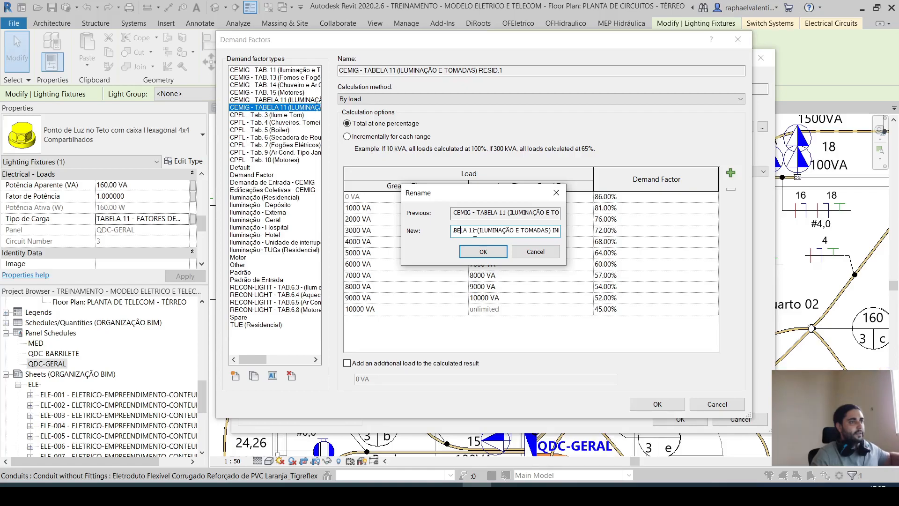
pyautogui.click(486, 254)
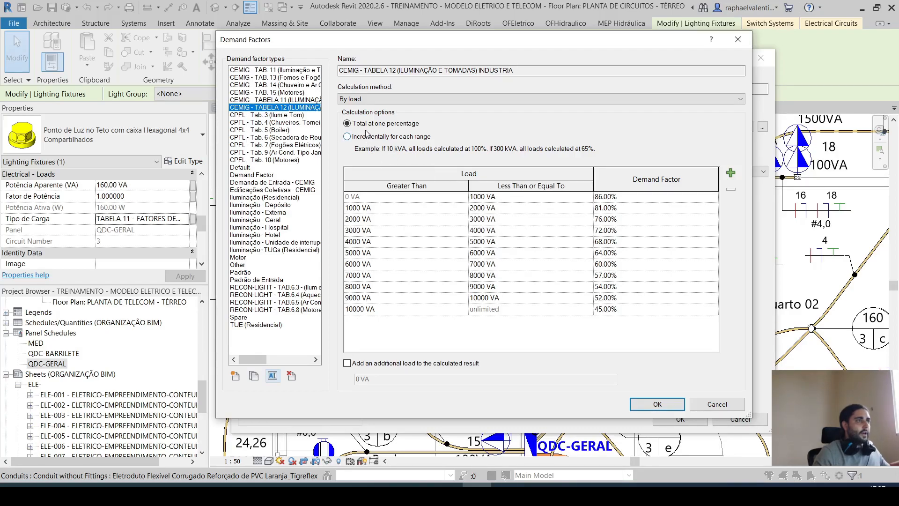
# Set the TABELA 12 demand factor to calculate incrementally for each range and remove all load ranges except the first.
pyautogui.click(399, 137)
pyautogui.click(414, 313)
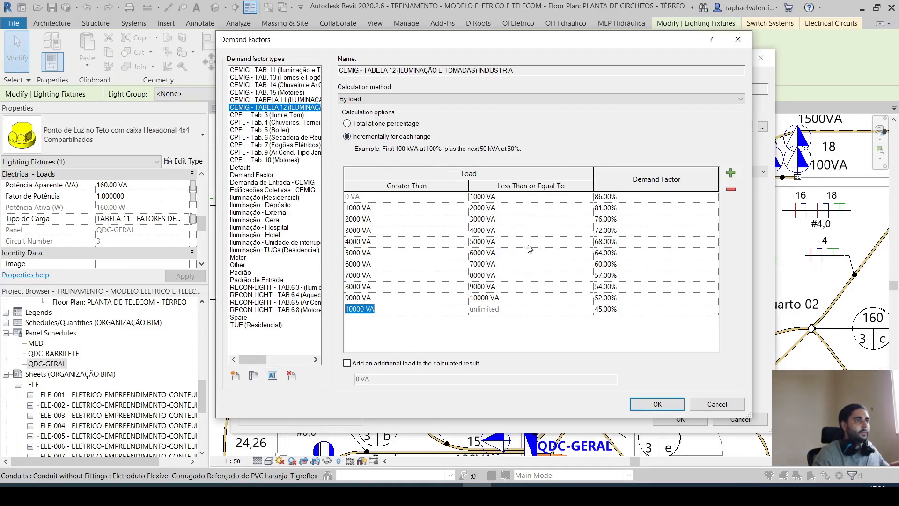
pyautogui.click(731, 190)
pyautogui.click(731, 189)
pyautogui.click(731, 189)
pyautogui.click(731, 191)
pyautogui.click(732, 191)
pyautogui.click(732, 191)
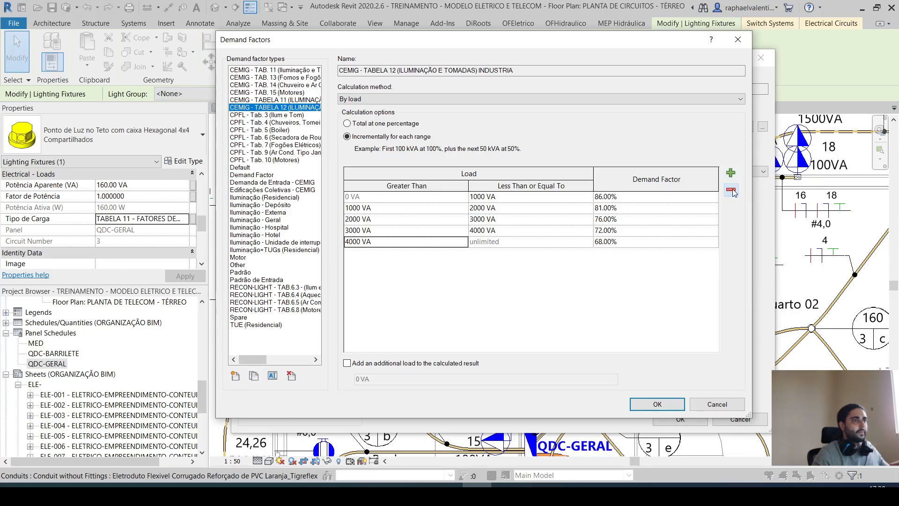
pyautogui.click(731, 191)
pyautogui.click(731, 191)
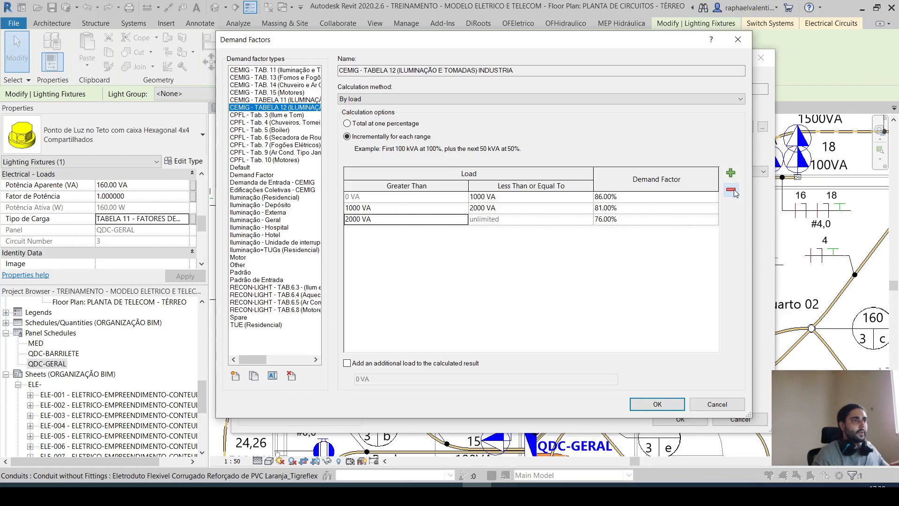
pyautogui.click(731, 191)
pyautogui.click(732, 191)
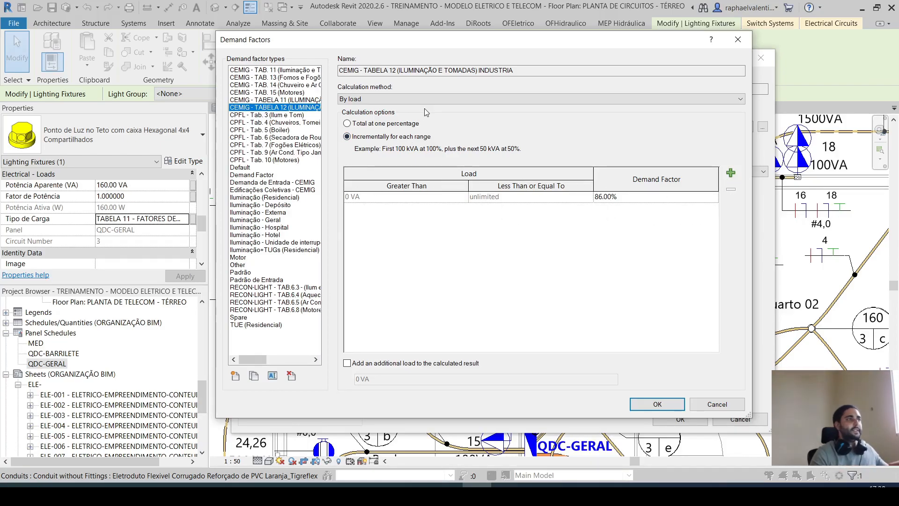
# Consult TABELA 12 in the PDF, then add a second load range in the Revit industry factor and end the first range at 20000 VA.
pyautogui.click(564, 486)
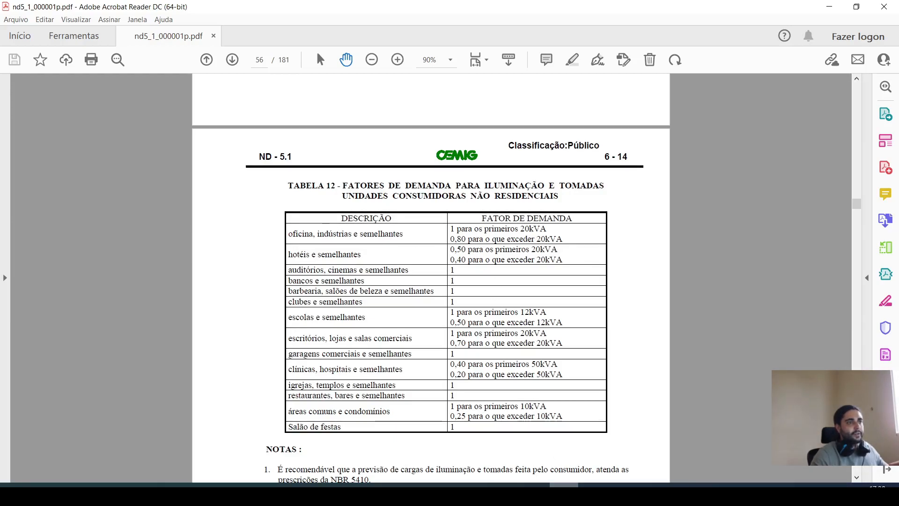
pyautogui.hotkey('alt', 'Tab')
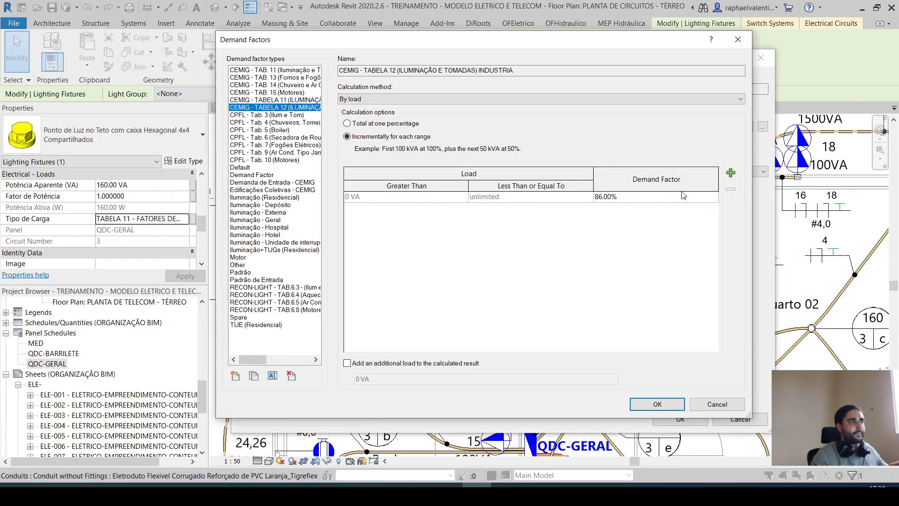
pyautogui.click(382, 124)
pyautogui.click(383, 134)
pyautogui.click(730, 172)
pyautogui.click(528, 196)
pyautogui.doubleClick(528, 197)
pyautogui.write('2000')
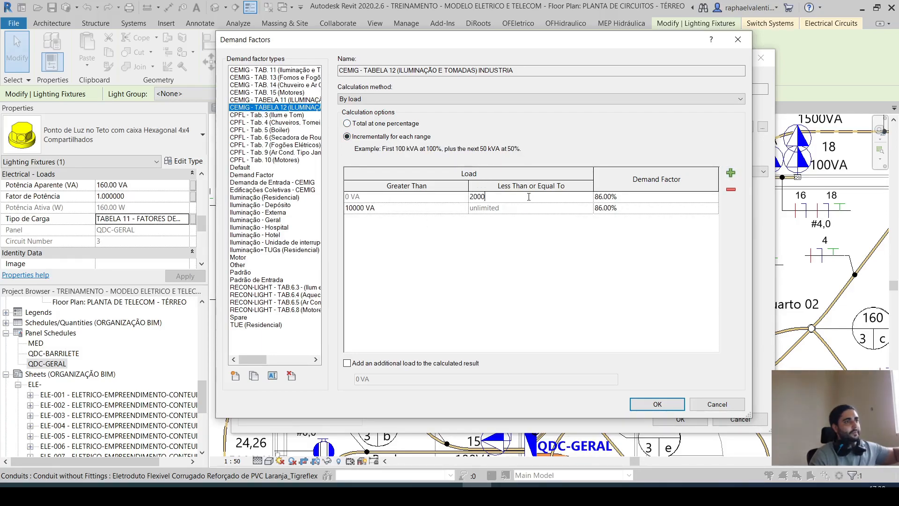
pyautogui.write('0')
# Set the demand factor of the TABELA 12 range up to 20000 VA to 100%.
pyautogui.click(635, 199)
pyautogui.doubleClick(635, 200)
pyautogui.write('1')
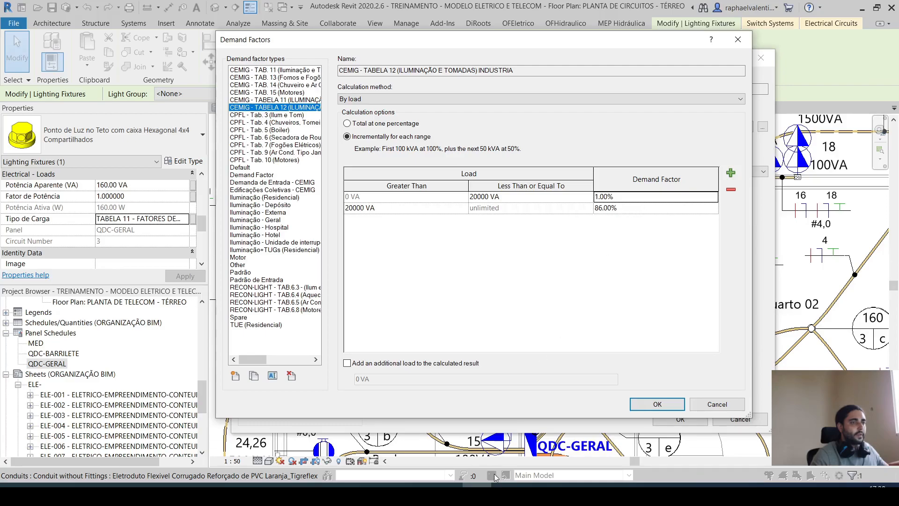
pyautogui.doubleClick(652, 197)
pyautogui.write('10')
pyautogui.press('Return')
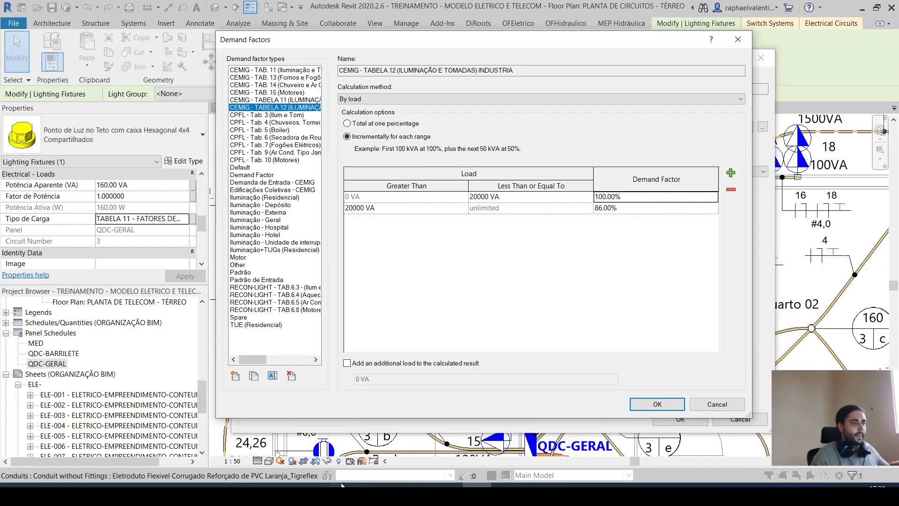
# Recheck TABELA 12 in the PDF, set the demand factor above 20000 VA to 80% in Revit, and accept the definitions.
pyautogui.click(563, 485)
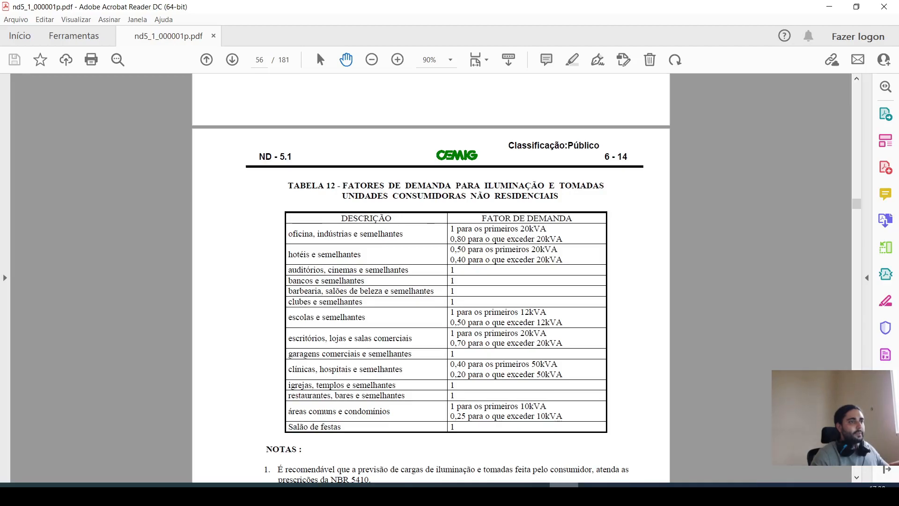
pyautogui.click(601, 466)
pyautogui.click(661, 209)
pyautogui.write('80')
pyautogui.press('Return')
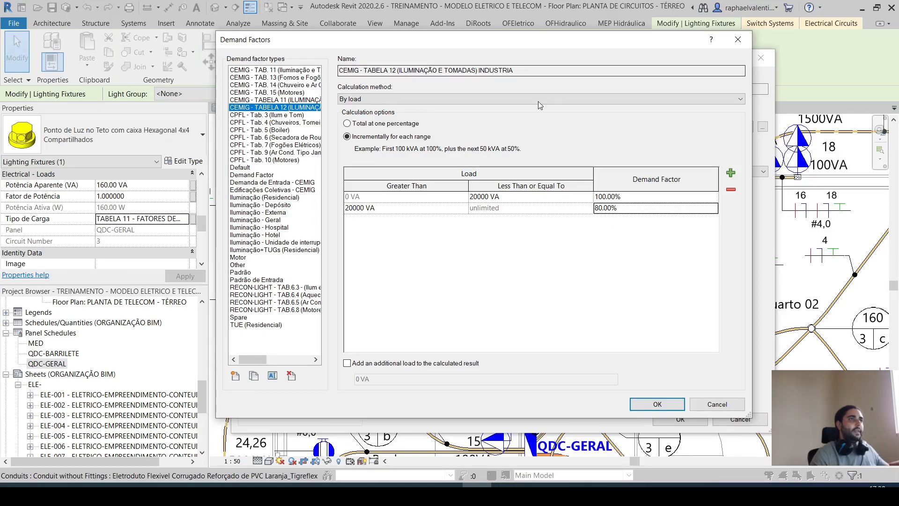
pyautogui.click(657, 405)
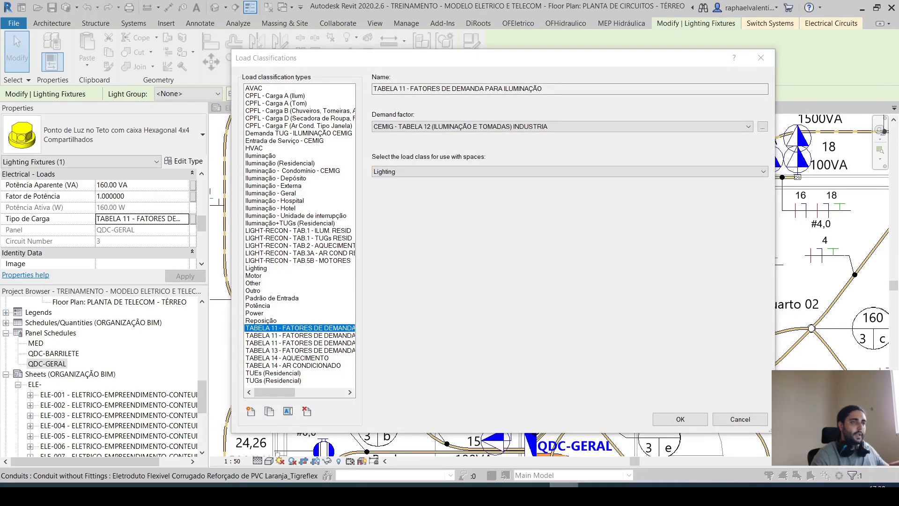
# Examine TABELA 13 for electric ovens and stoves and TABELA 14 for appliances and air conditioners in the PDF, and return to Revit.
pyautogui.hotkey('alt', 'Tab')
pyautogui.scroll(-3, 533, 339)
pyautogui.scroll(-3, 533, 340)
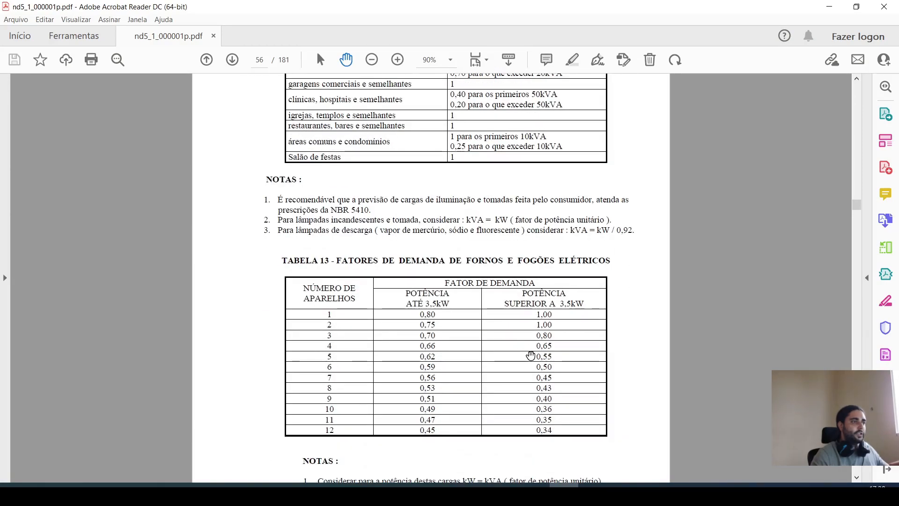
pyautogui.scroll(-1, 568, 353)
pyautogui.scroll(-5, 627, 318)
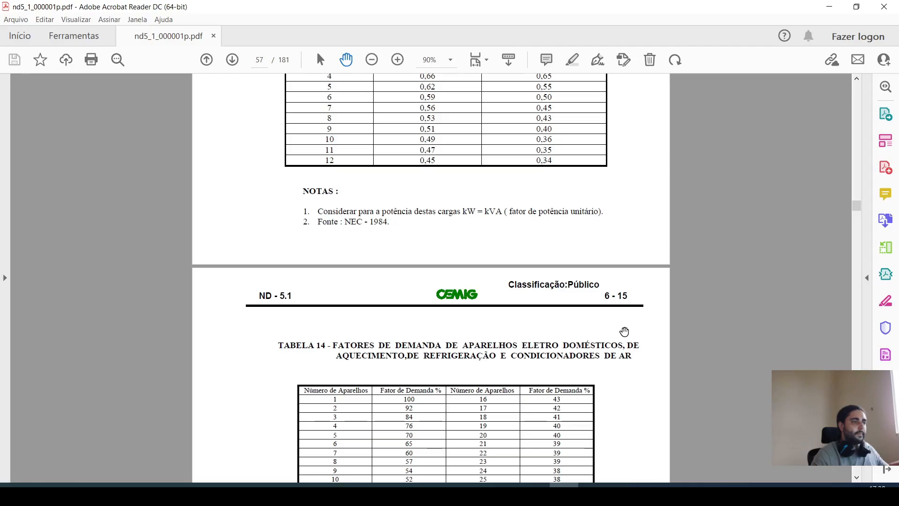
pyautogui.scroll(-2, 626, 334)
pyautogui.scroll(-1, 618, 309)
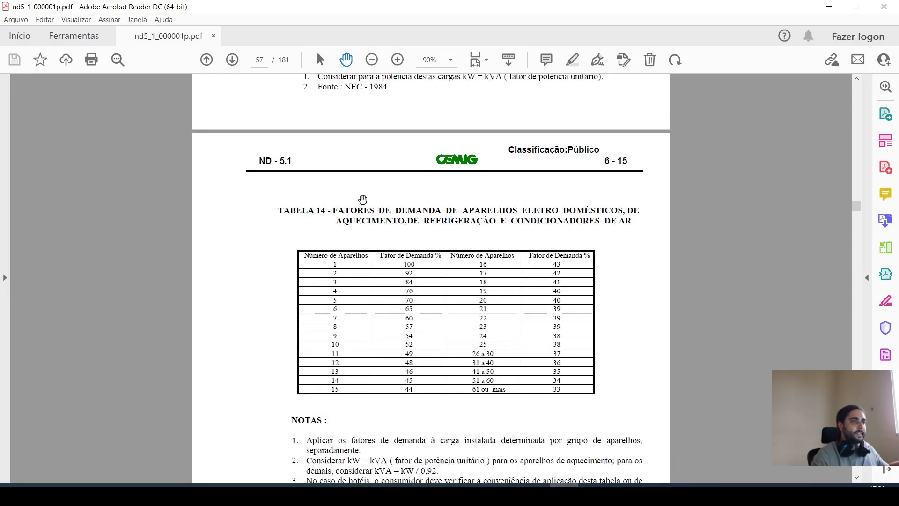
pyautogui.scroll(3, 554, 340)
pyautogui.scroll(3, 554, 340)
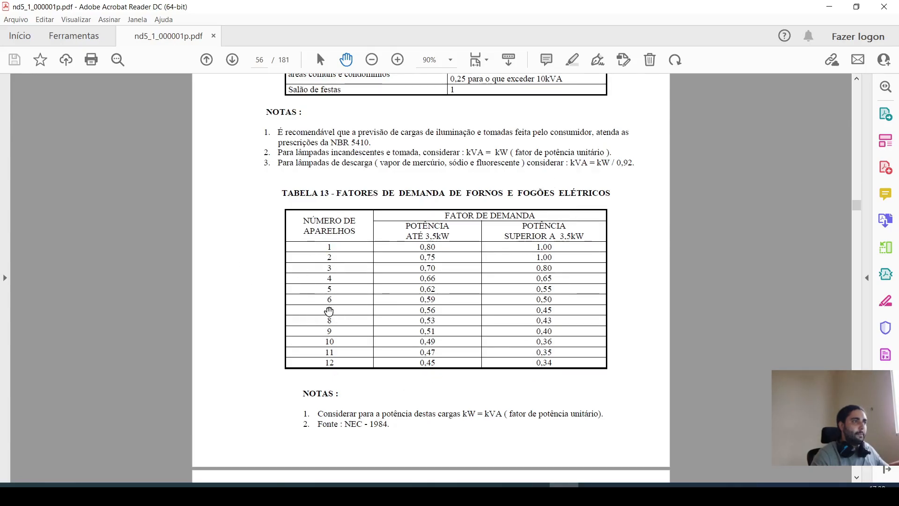
pyautogui.scroll(-5, 428, 321)
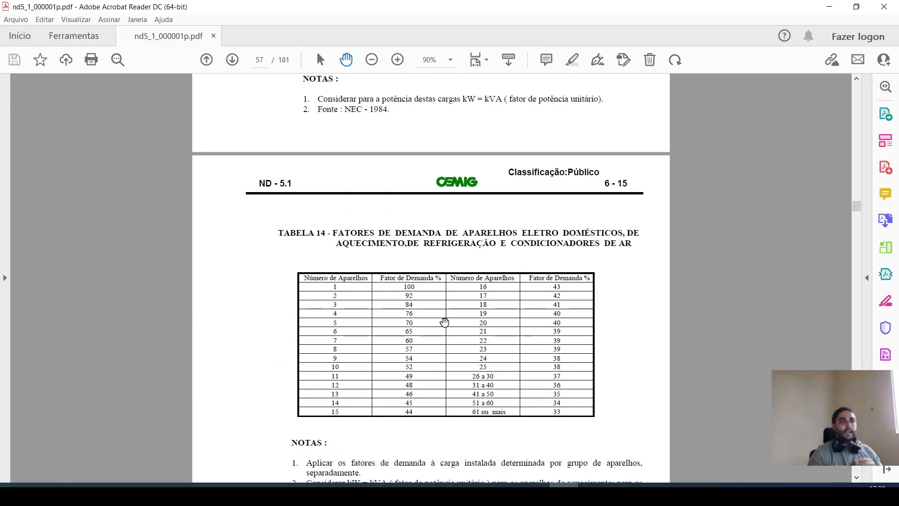
pyautogui.click(565, 485)
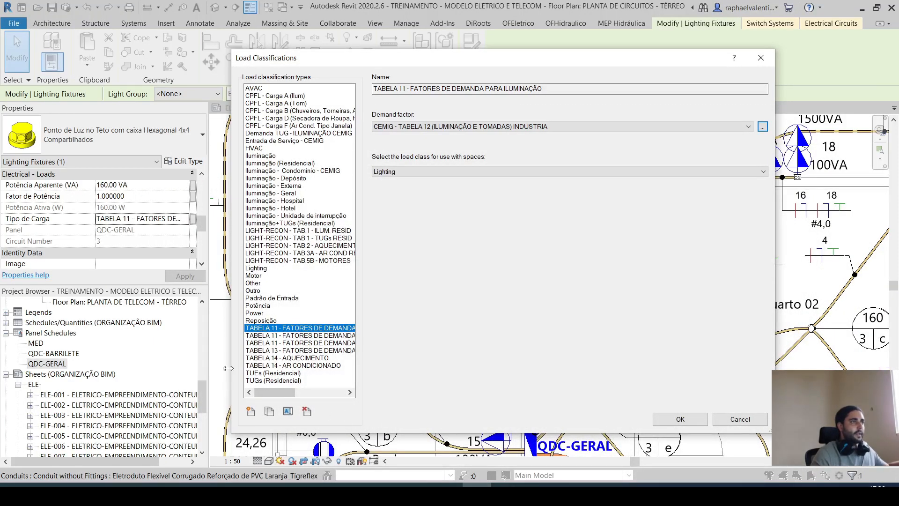
pyautogui.click(251, 413)
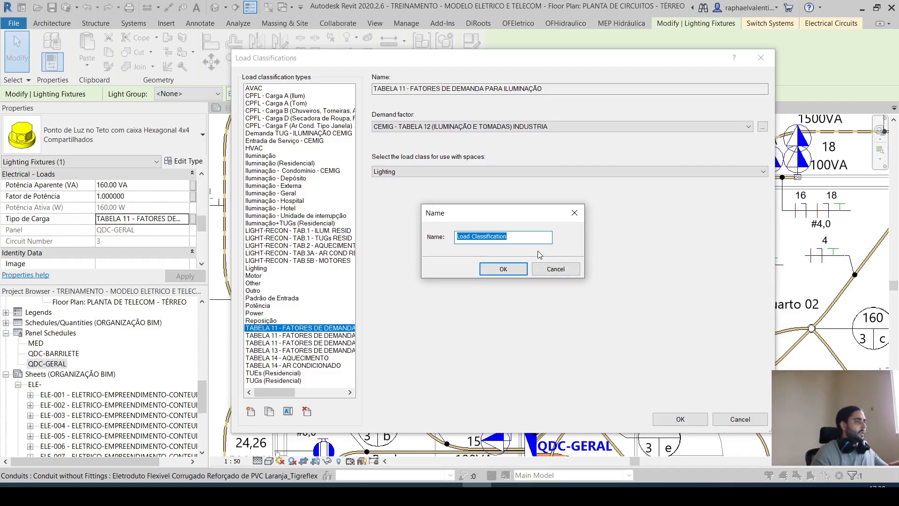
pyautogui.write('TABELA ')
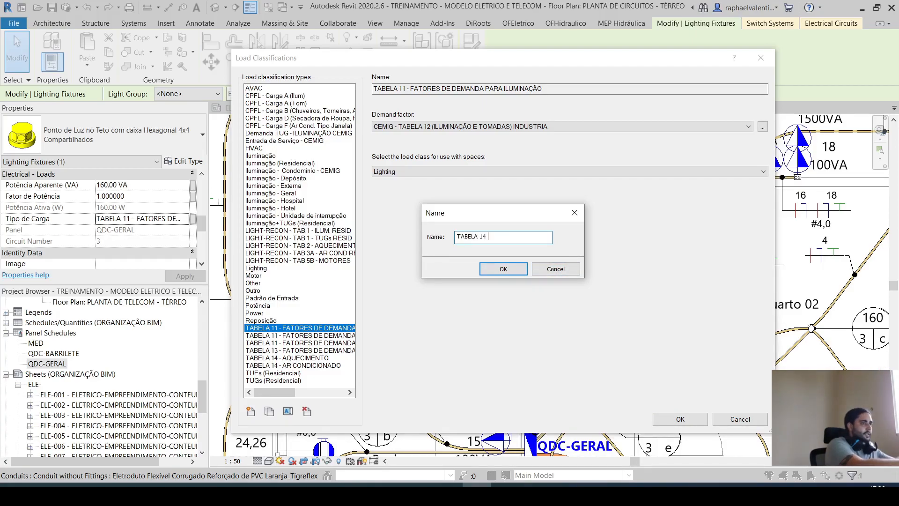
pyautogui.write('14')
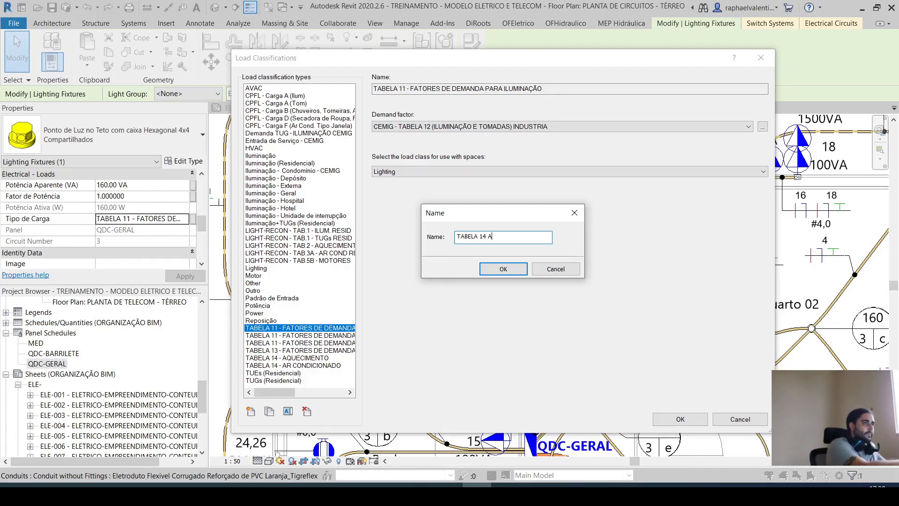
pyautogui.press('BackSpace')
pyautogui.press('BackSpace')
pyautogui.press('BackSpace')
pyautogui.press('BackSpace')
pyautogui.press('BackSpace')
pyautogui.press('BackSpace')
pyautogui.press('BackSpace')
pyautogui.press('BackSpace')
pyautogui.press('BackSpace')
pyautogui.press('BackSpace')
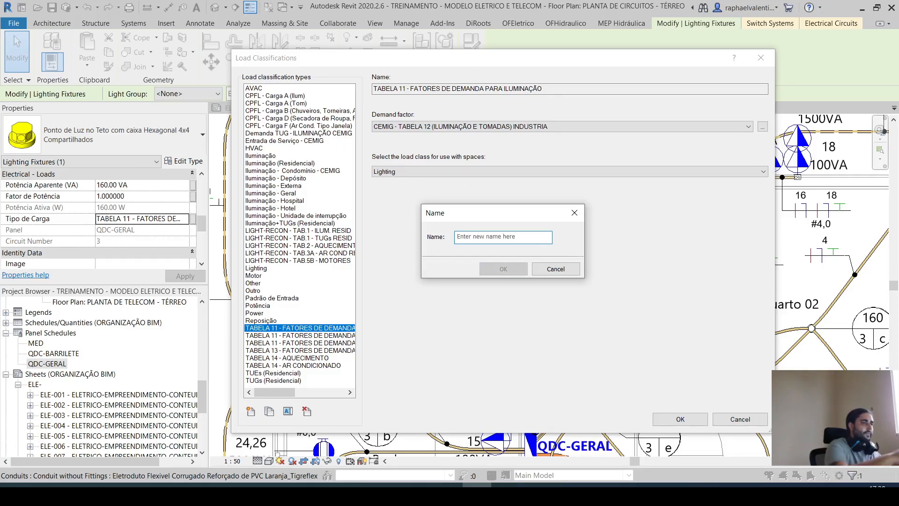
pyautogui.press('Escape')
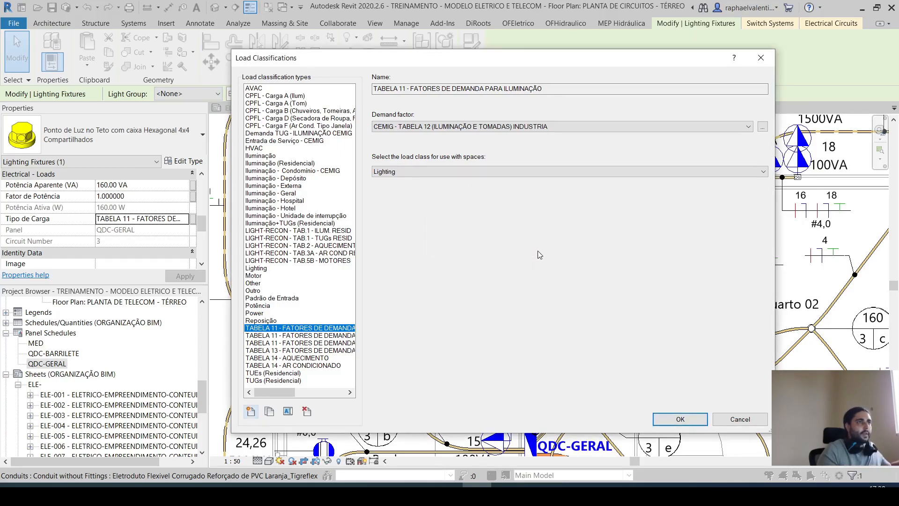
# Create a new demand factor named CEMIG - TABELA 14 (AR CONDICIONADO), checking the table title in the PDF.
pyautogui.click(762, 131)
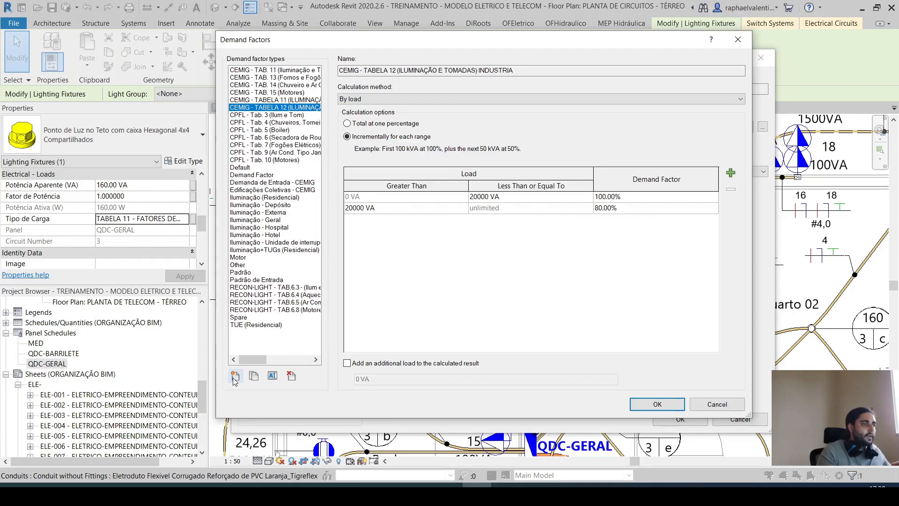
pyautogui.click(235, 376)
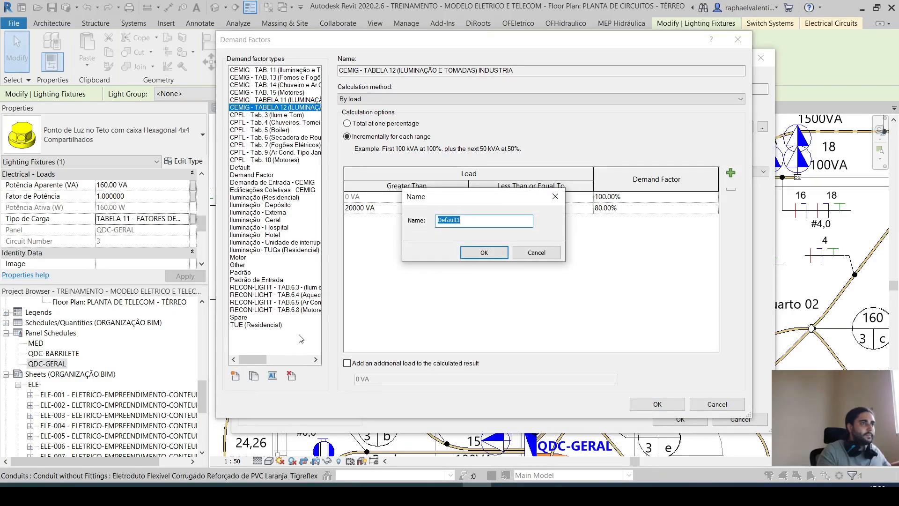
pyautogui.write('CEMIG - TA')
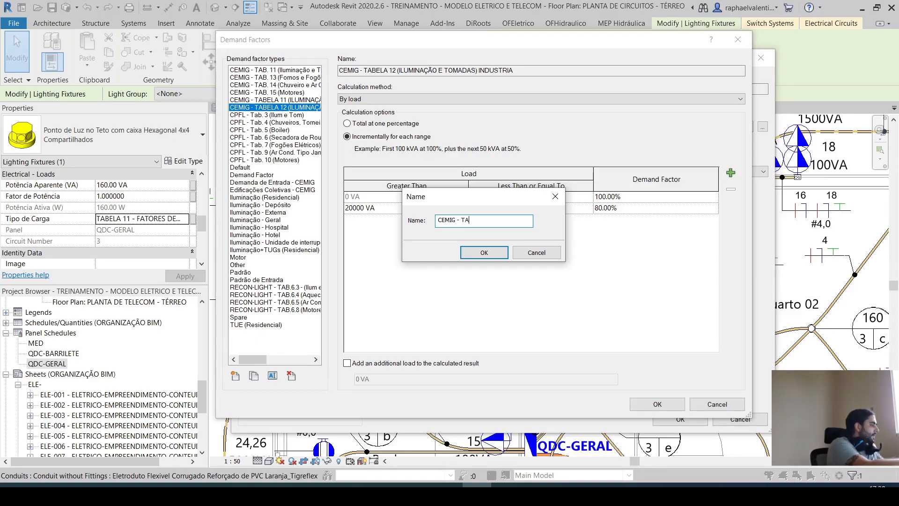
pyautogui.write('BELA 14 (AR CONDICIONADO)')
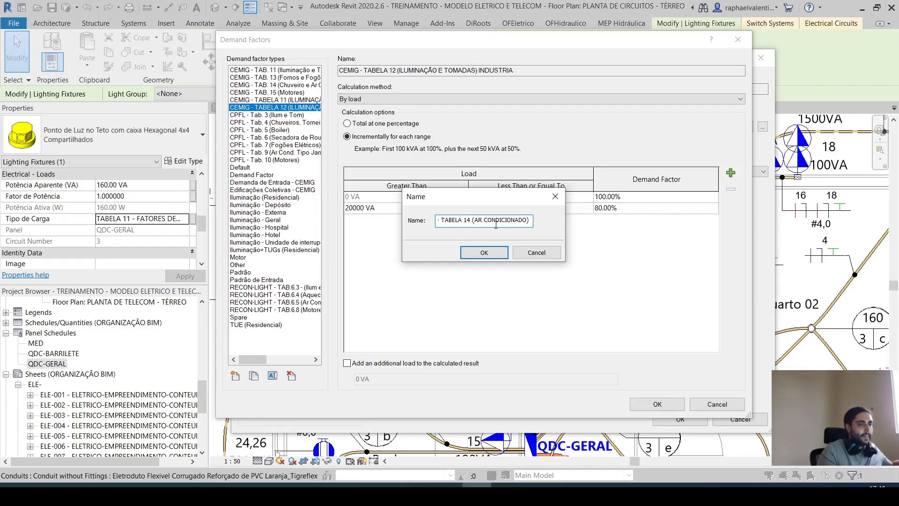
pyautogui.hotkey('alt', 'Tab')
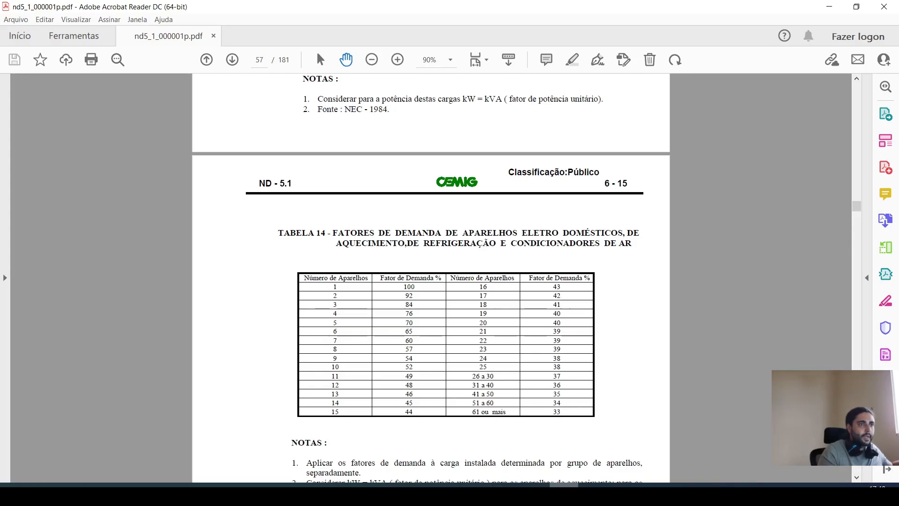
pyautogui.hotkey('alt', 'Tab')
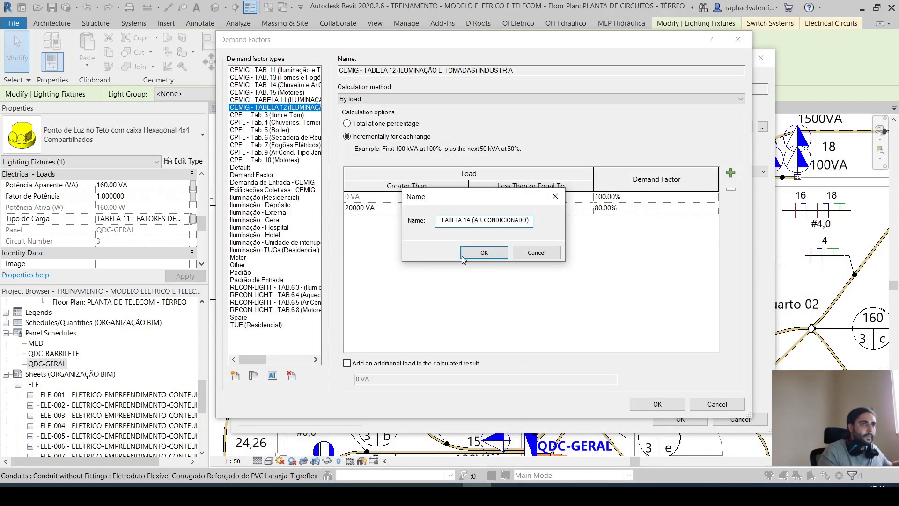
pyautogui.click(474, 254)
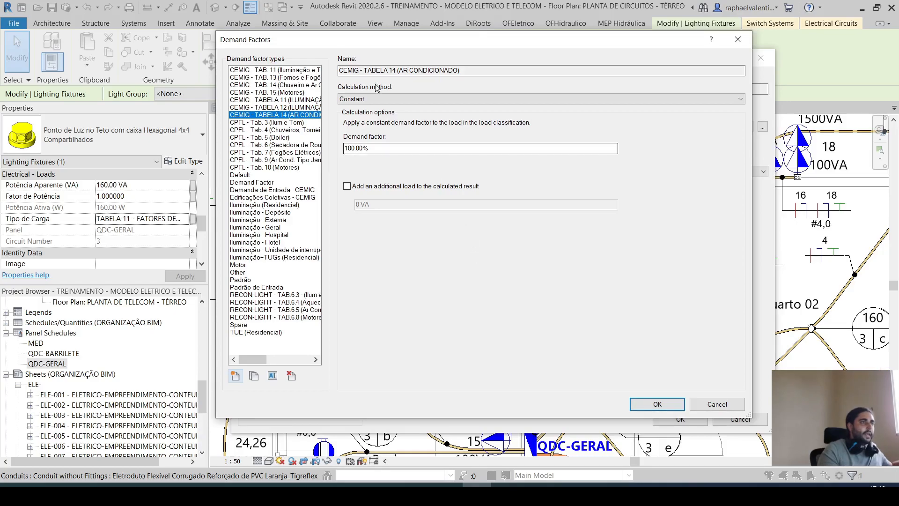
# Set the TABELA 14 factor to calculate by quantity, consult the table in the PDF, and choose total at one percentage.
pyautogui.click(462, 99)
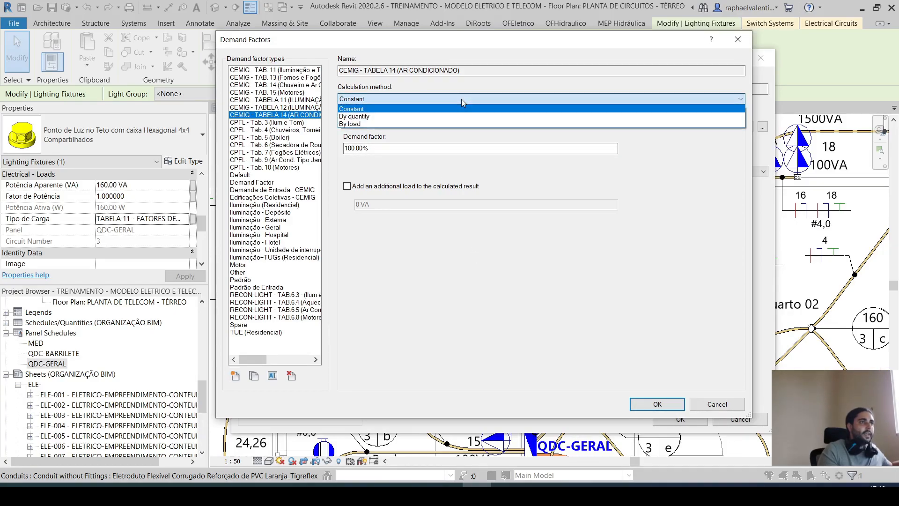
pyautogui.click(445, 116)
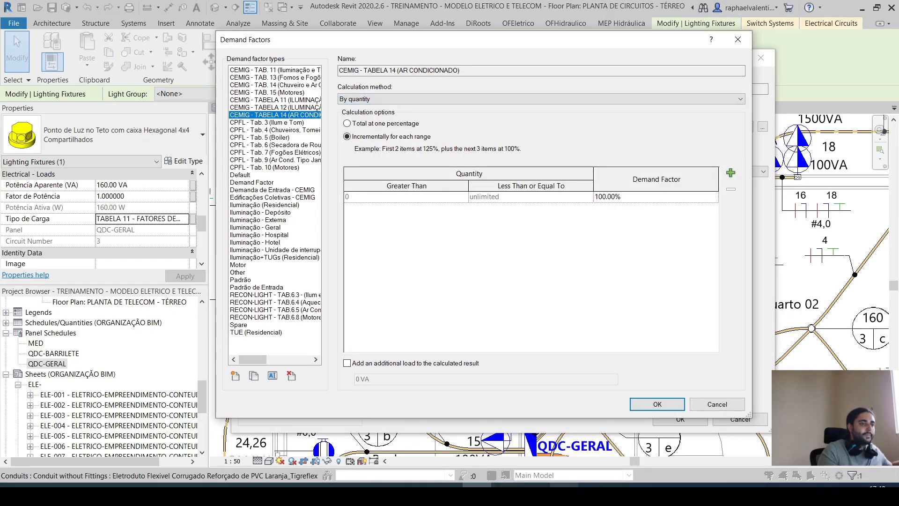
pyautogui.hotkey('alt', 'Tab')
pyautogui.scroll(-1, 413, 323)
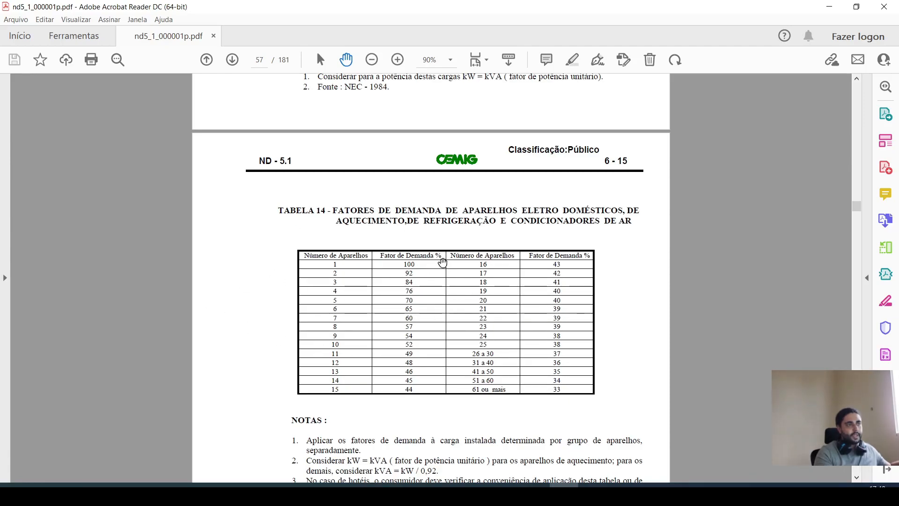
pyautogui.click(477, 494)
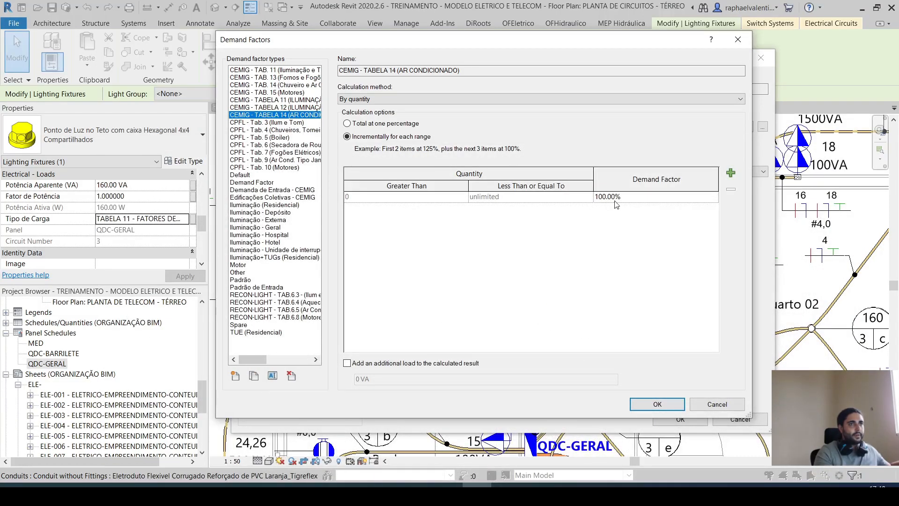
pyautogui.click(372, 124)
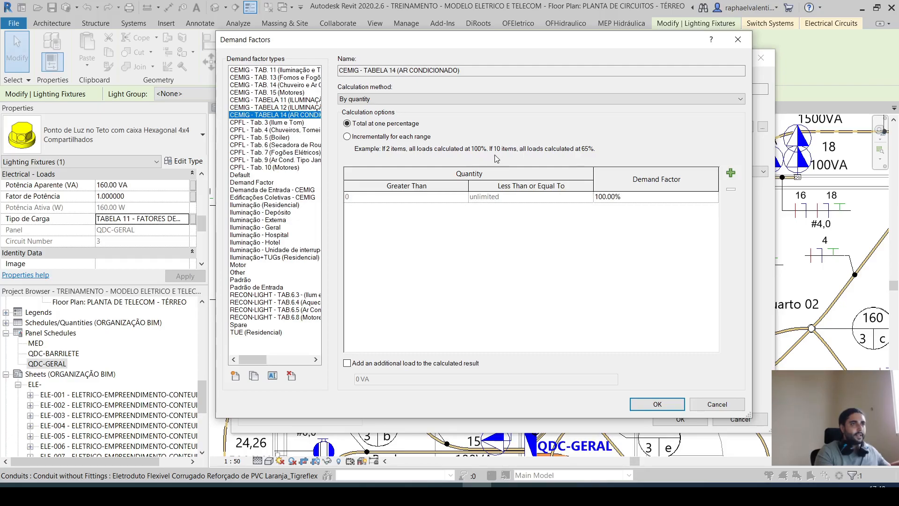
pyautogui.click(377, 136)
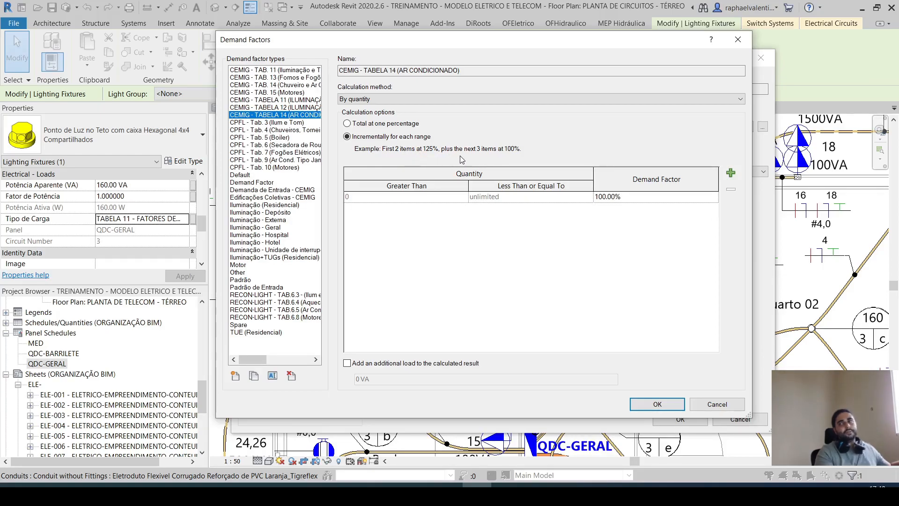
pyautogui.click(379, 124)
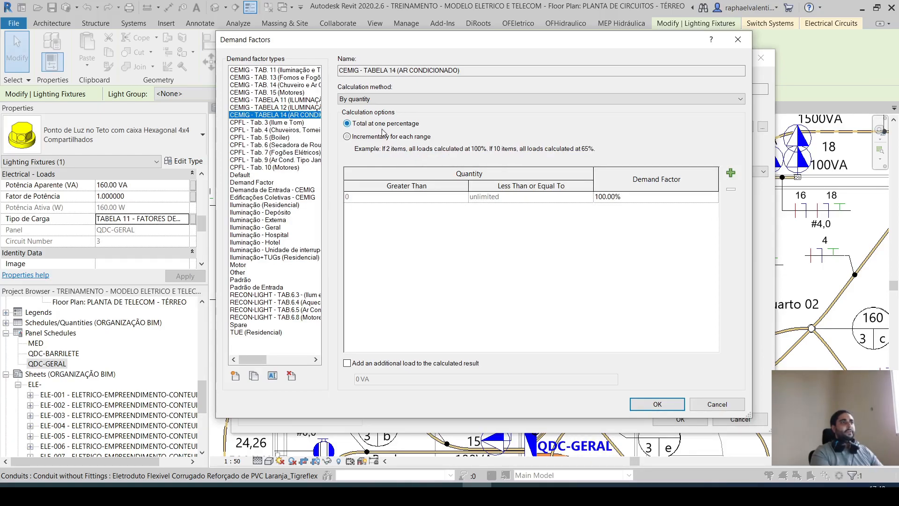
# Add five more quantity ranges to the TABELA 14 air conditioning demand factor.
pyautogui.click(731, 174)
pyautogui.click(731, 174)
pyautogui.click(731, 174)
pyautogui.click(731, 174)
pyautogui.click(730, 174)
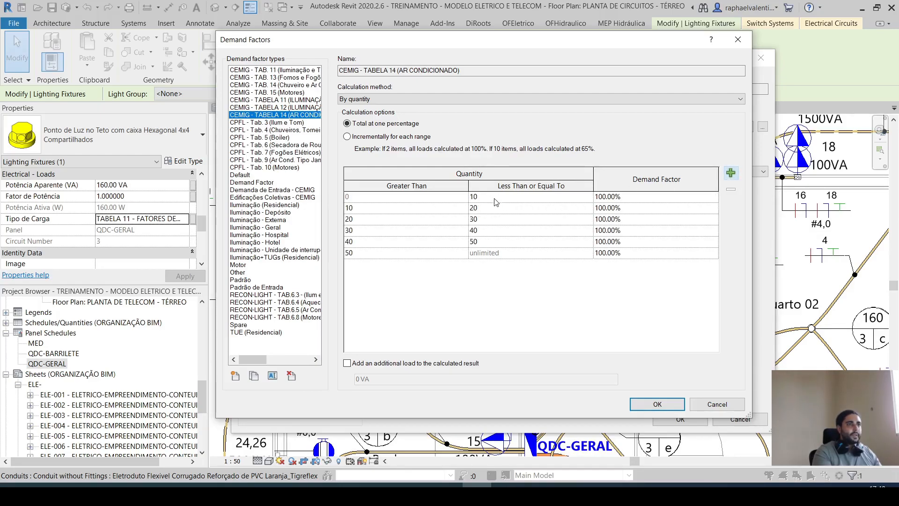
# Set the upper limits of the first five TABELA 14 quantity ranges to 1, 2, 3, 4 and 5.
pyautogui.click(485, 197)
pyautogui.write('1')
pyautogui.click(420, 207)
pyautogui.click(517, 211)
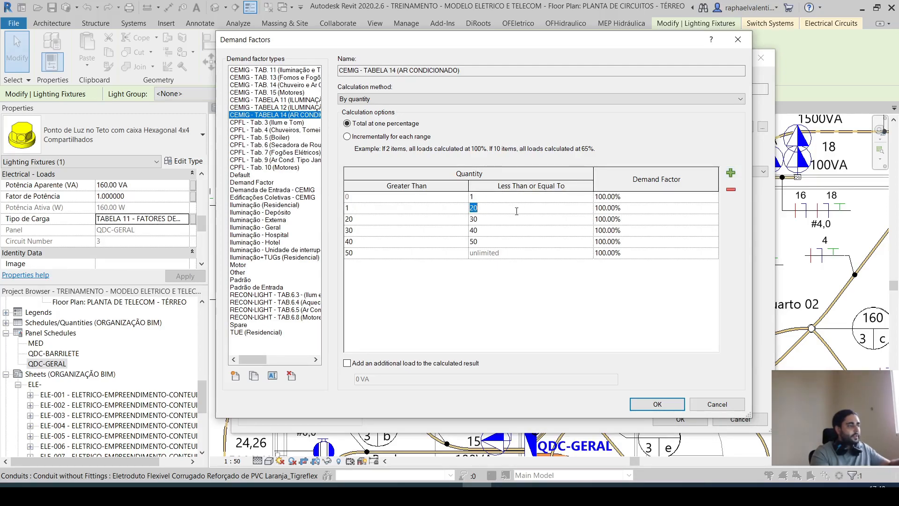
pyautogui.click(509, 217)
pyautogui.write('3')
pyautogui.click(515, 241)
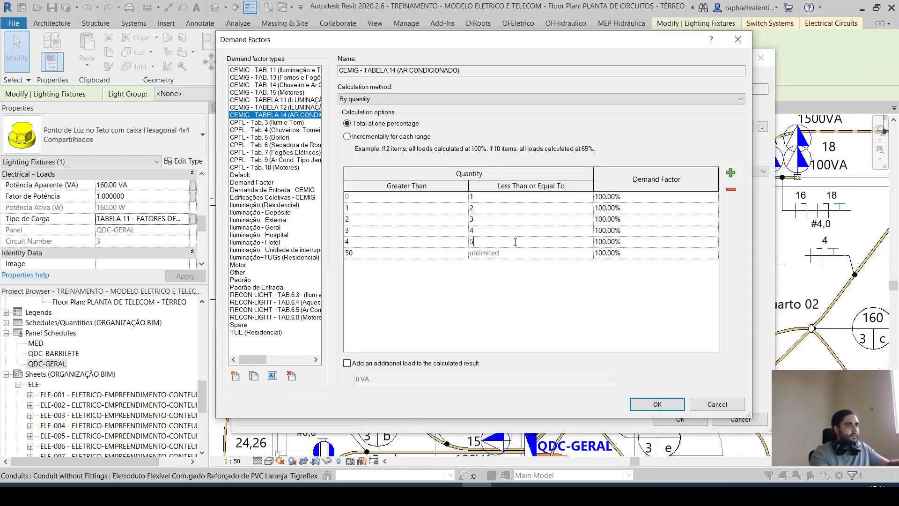
pyautogui.click(523, 249)
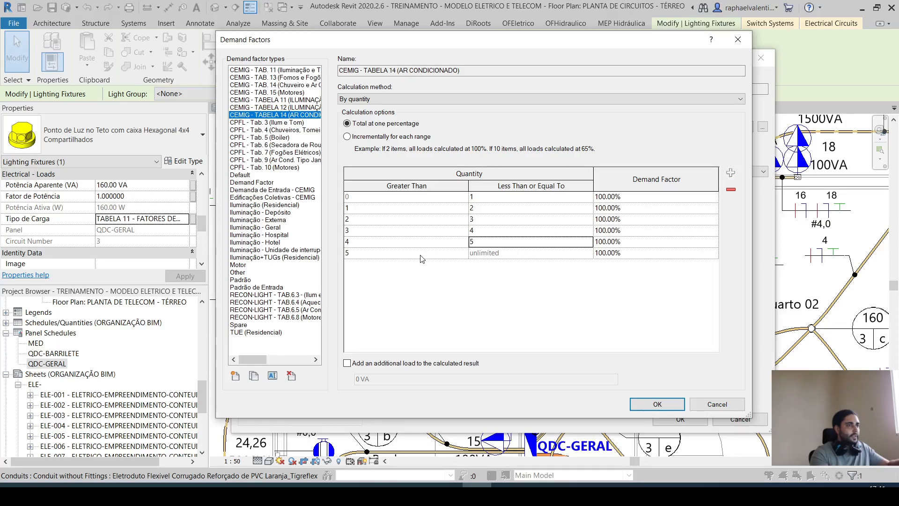
# Set the demand factors for two and three units to 92% and 84%, consulting TABELA 14 in the PDF.
pyautogui.click(564, 494)
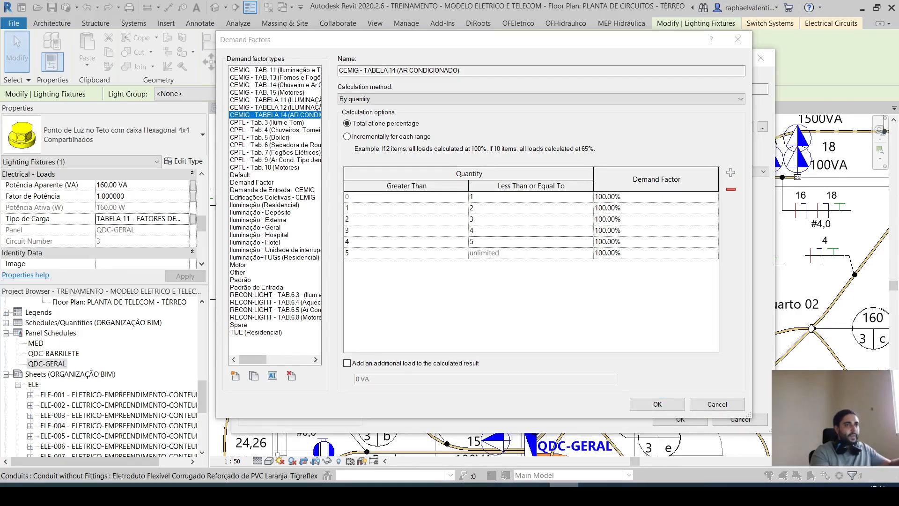
pyautogui.click(476, 493)
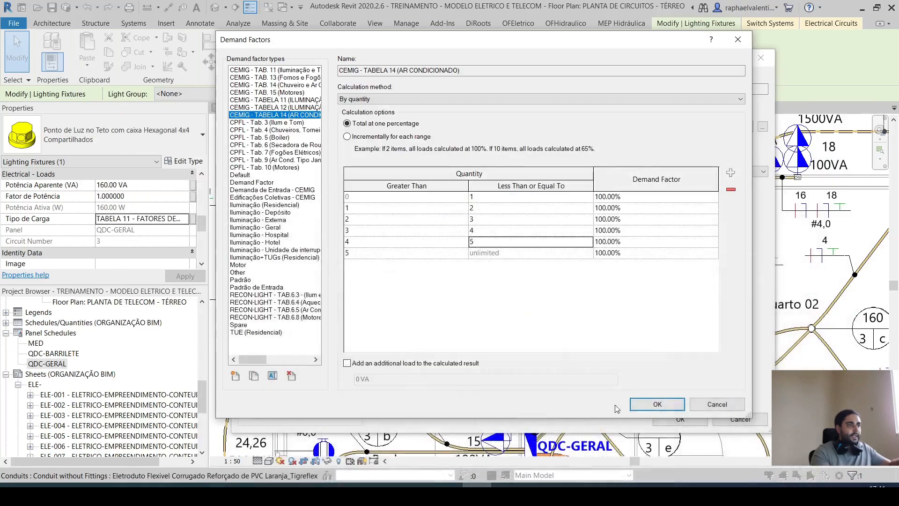
pyautogui.click(660, 207)
pyautogui.write('92')
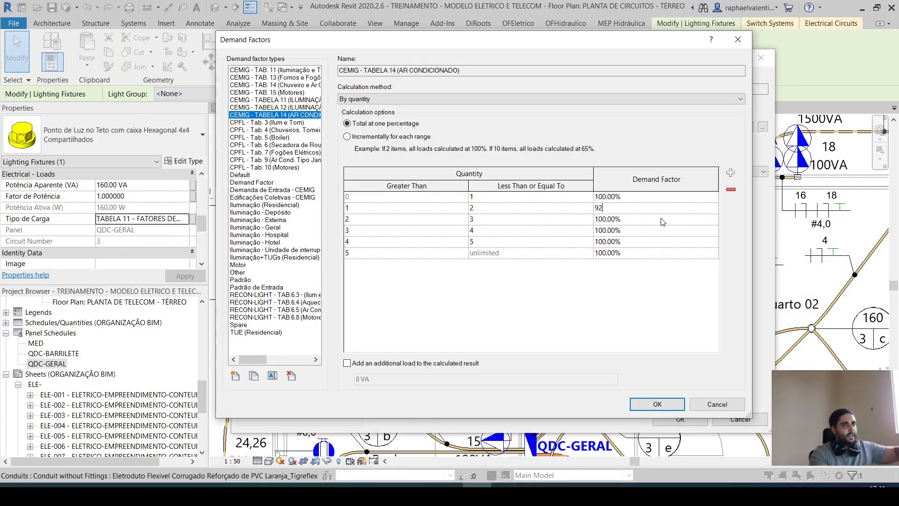
pyautogui.click(661, 219)
pyautogui.click(564, 494)
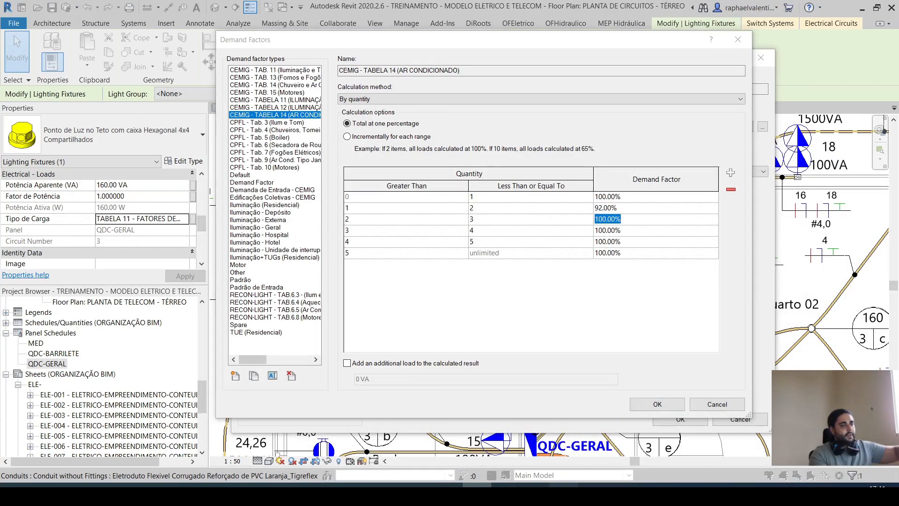
pyautogui.click(477, 493)
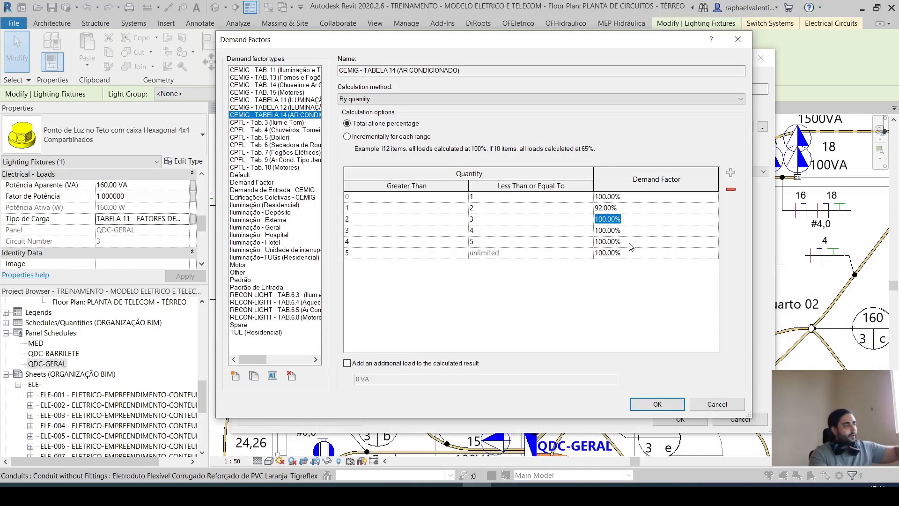
pyautogui.write('84')
# Set the demand factors for four and five units to 76% and 70%, consulting TABELA 14 in the PDF.
pyautogui.click(634, 230)
pyautogui.click(564, 494)
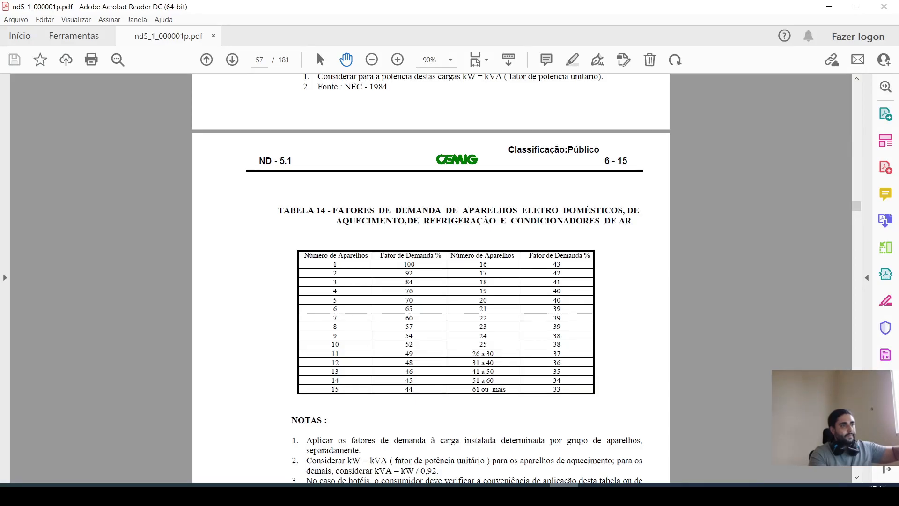
pyautogui.click(476, 494)
pyautogui.write('76')
pyautogui.click(644, 242)
pyautogui.click(564, 493)
pyautogui.click(477, 493)
pyautogui.write('70')
# Check TABELA 14 in the PDF, set the unlimited range above five units to 65%, and accept the demand factors.
pyautogui.click(563, 493)
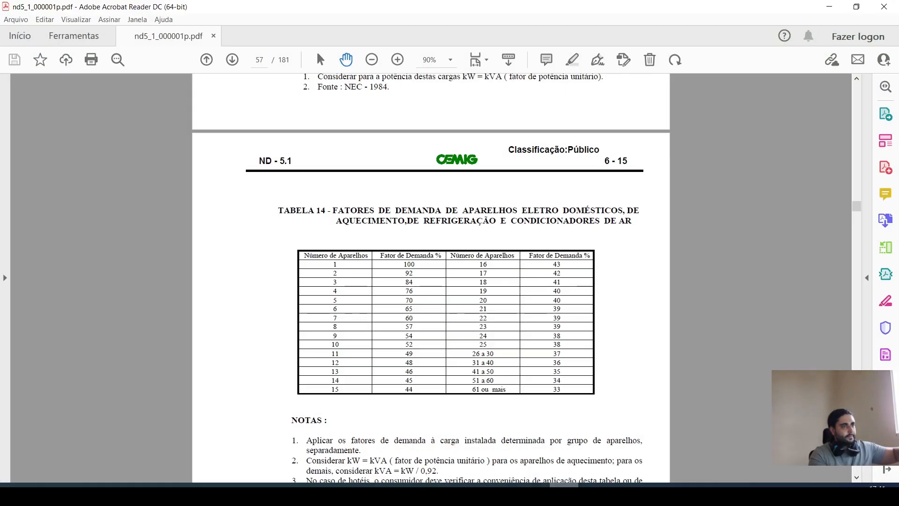
pyautogui.click(563, 493)
pyautogui.click(563, 493)
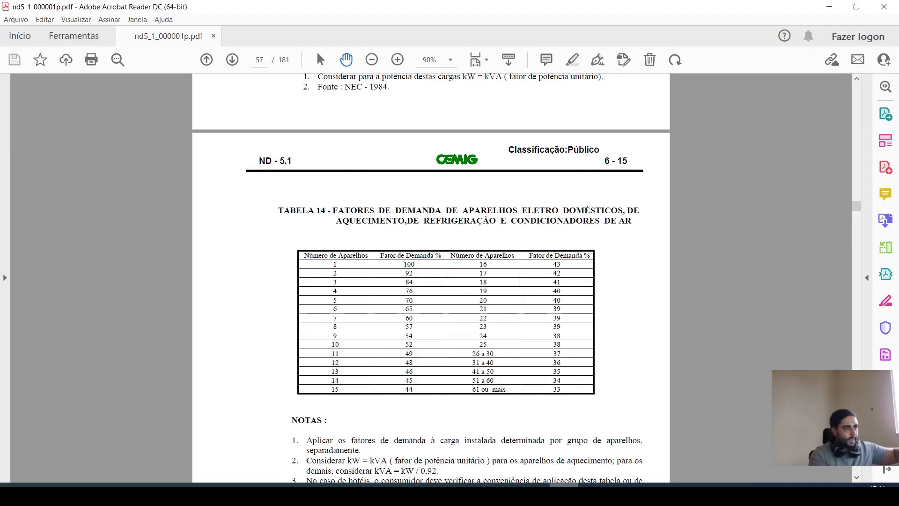
pyautogui.click(473, 493)
pyautogui.click(662, 253)
pyautogui.write('65')
pyautogui.press('Return')
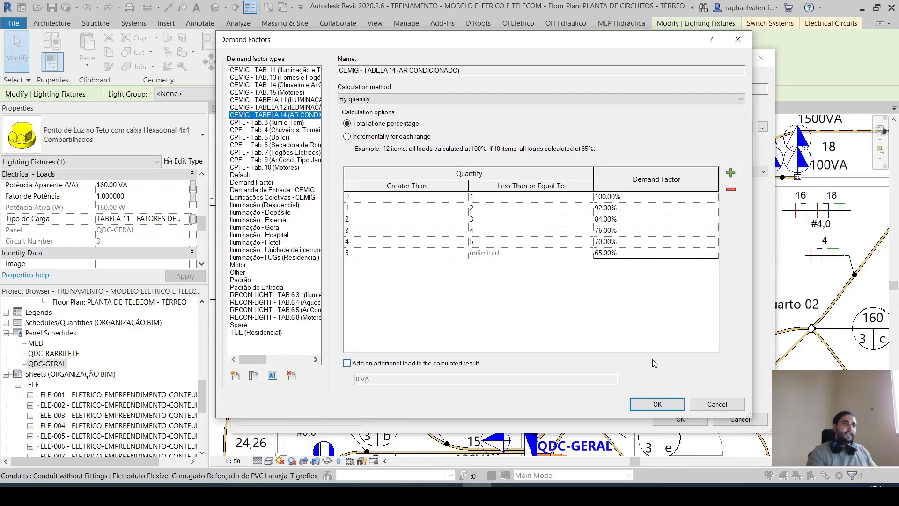
pyautogui.click(657, 404)
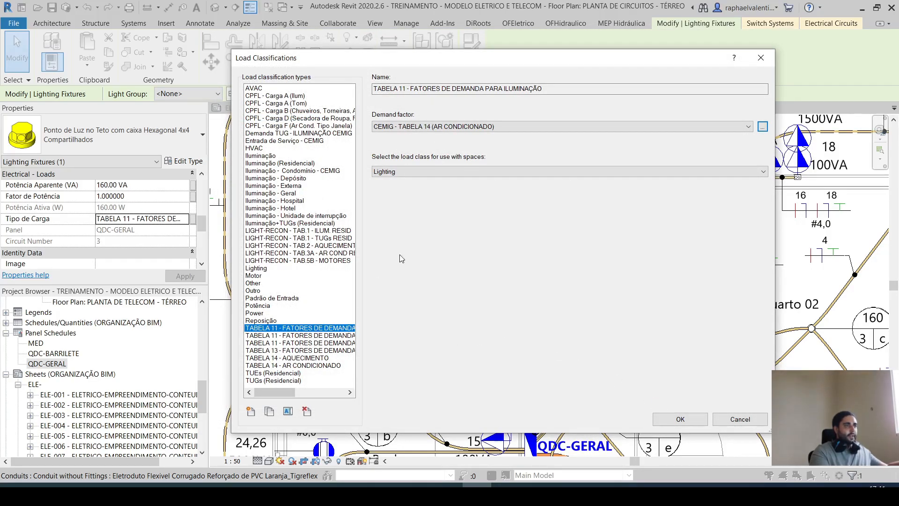
# Assign the demand factor CEMIG - TAB. 11 (Iluminação e Tomadas) to the load classification TABELA 11 - FATORES DE DEMANDA PARA ILUMINAÇÃO.
pyautogui.click(762, 127)
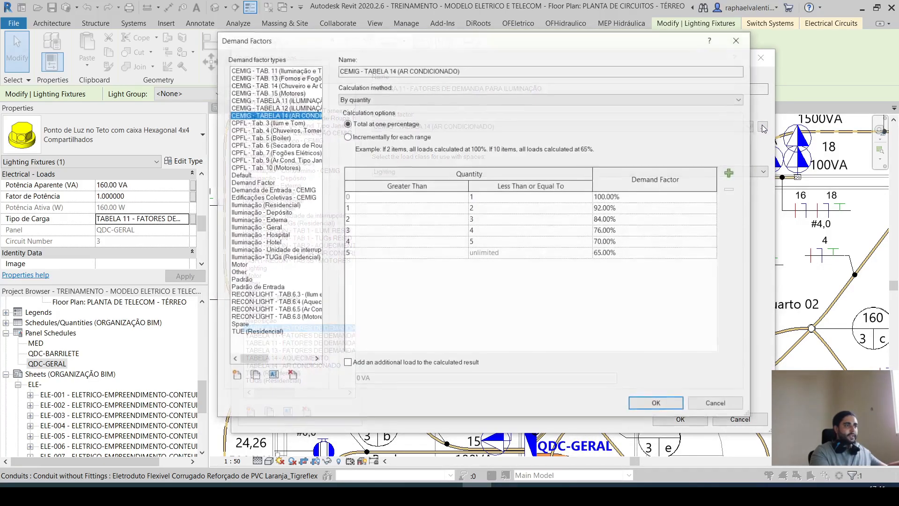
pyautogui.click(297, 85)
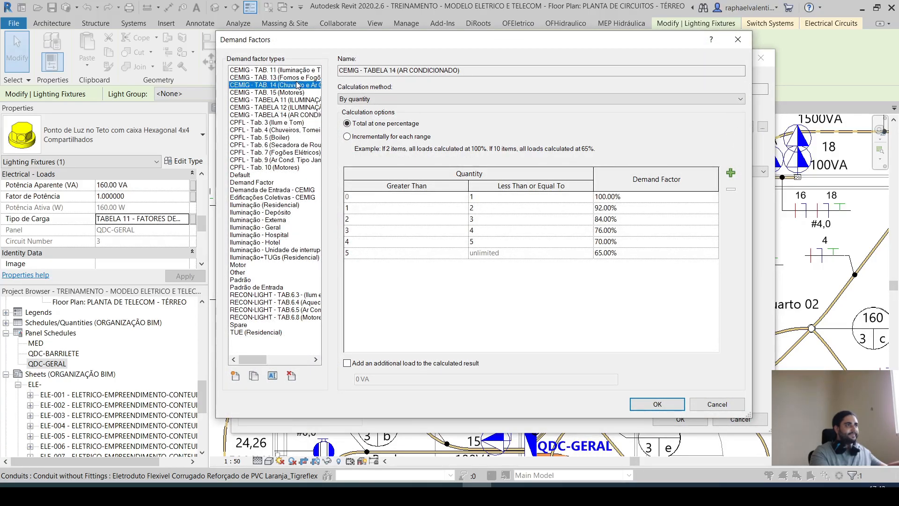
pyautogui.click(297, 77)
pyautogui.click(297, 70)
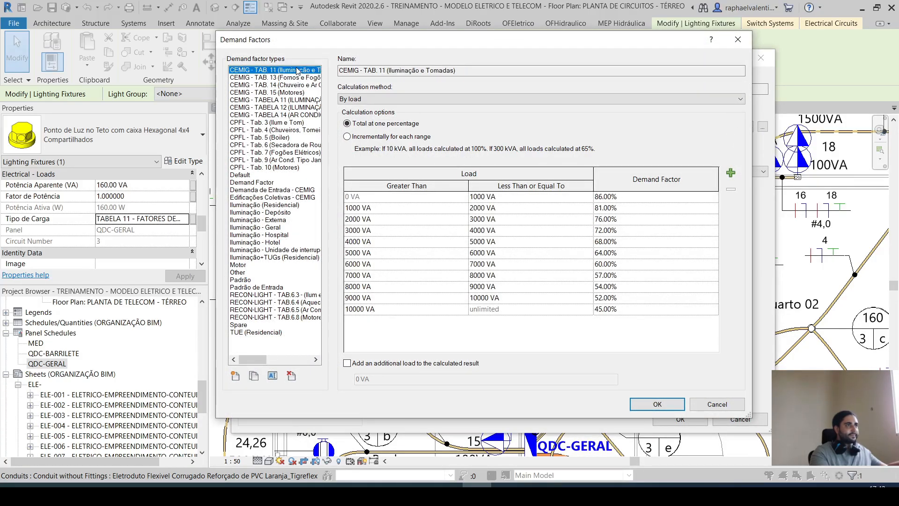
pyautogui.click(661, 405)
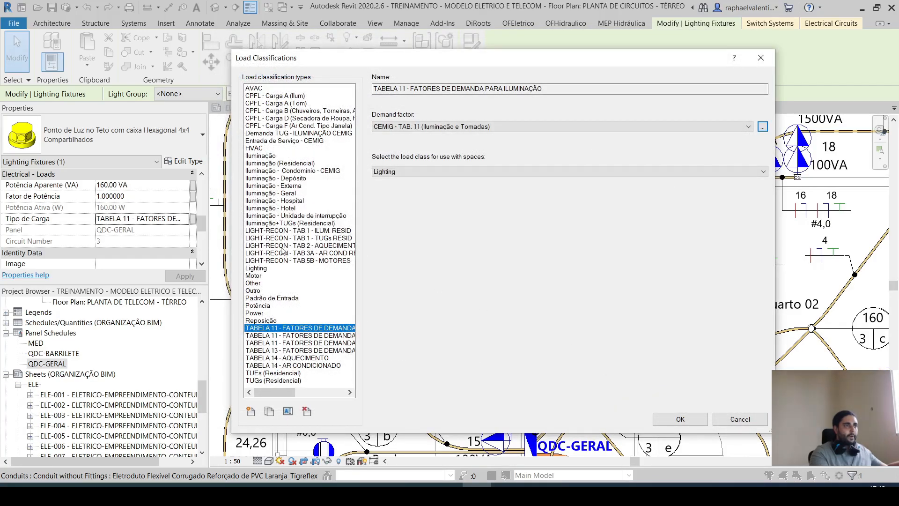
# Create a new load classification named CEMIG TAB11 - TOM ILUMINA.
pyautogui.click(290, 313)
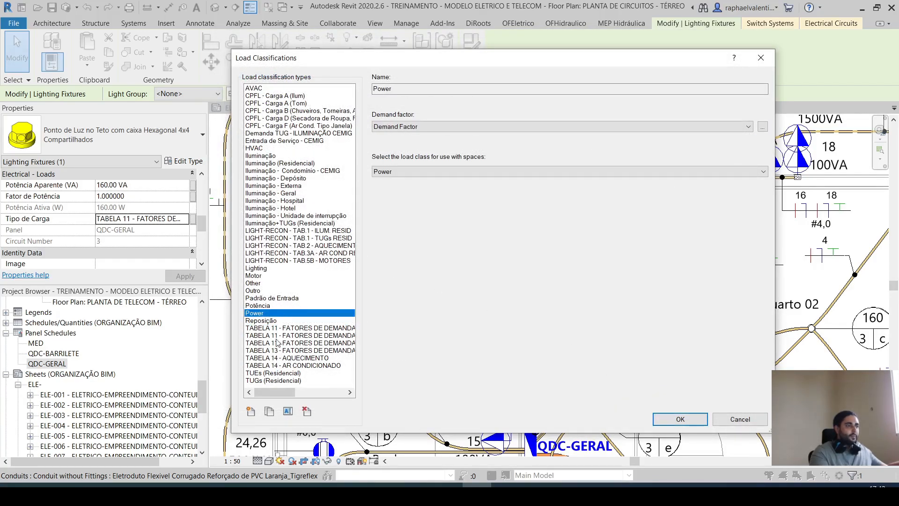
pyautogui.click(251, 412)
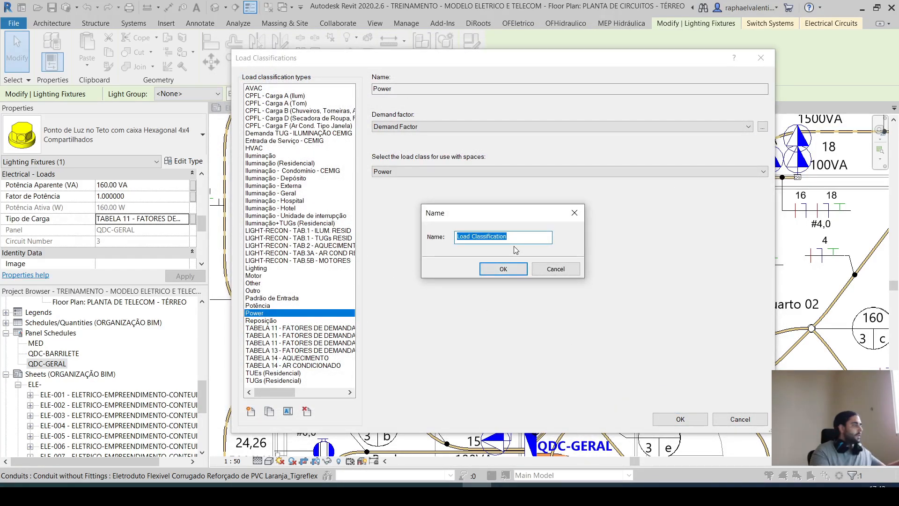
pyautogui.write('CEMIG TAB11 - TOM')
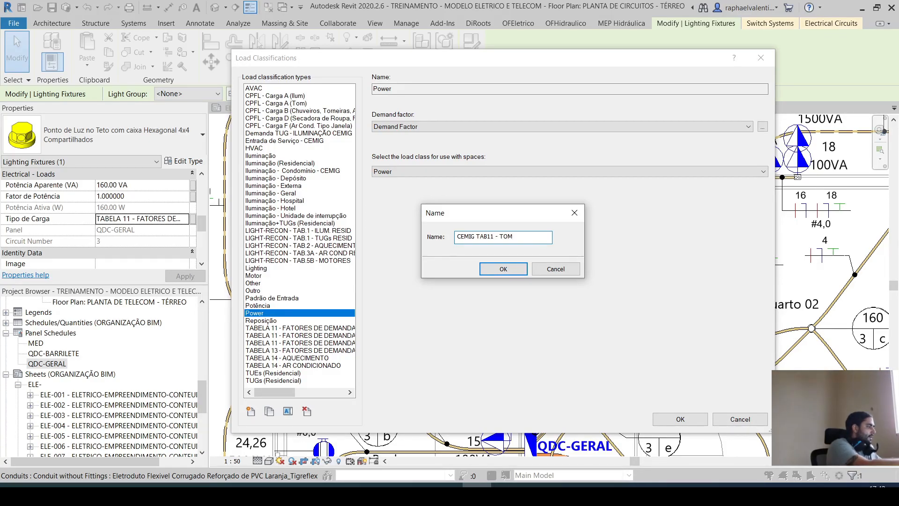
pyautogui.write('UMINAÃ')
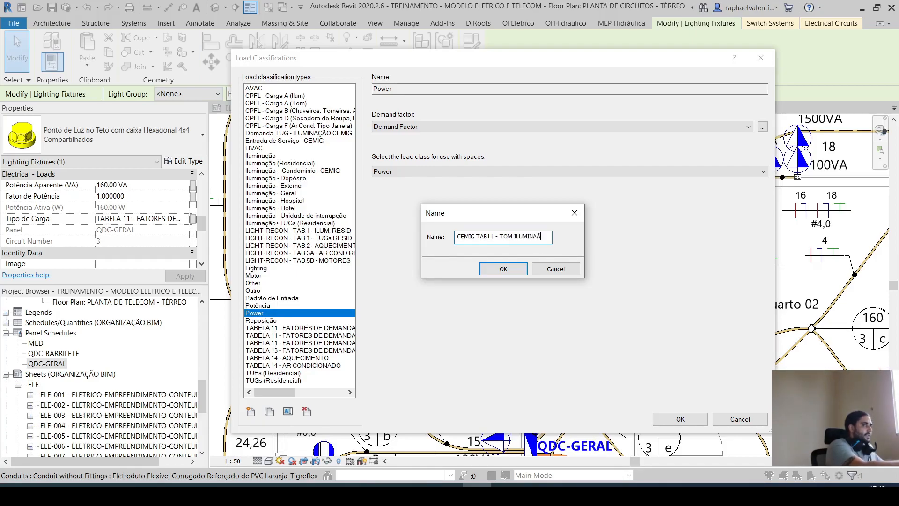
pyautogui.press('Return')
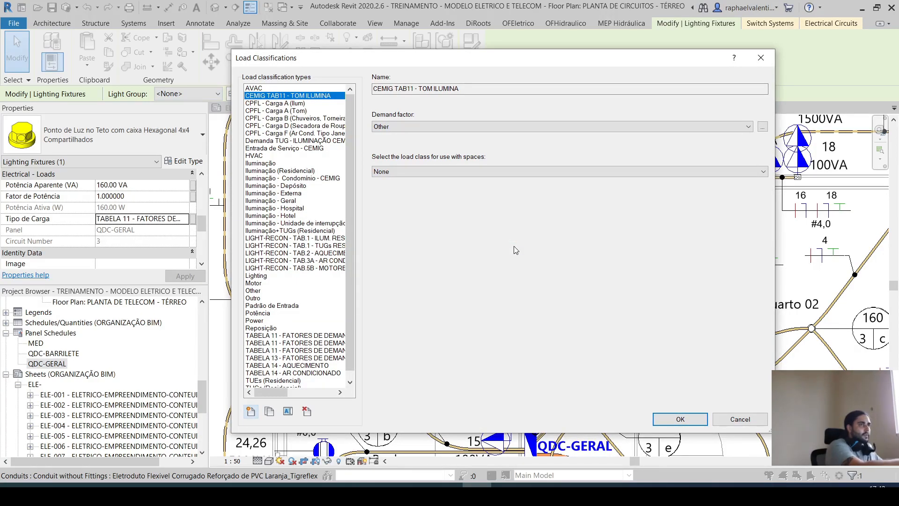
# Rename the new load classification to CEMIG TAB11 - TOM ILUMINAÇÃO RESID.
pyautogui.click(269, 411)
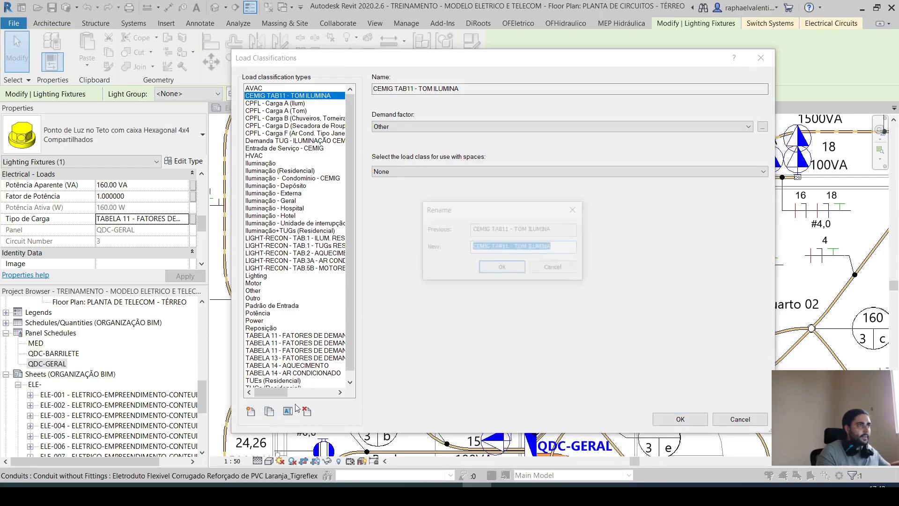
pyautogui.click(557, 246)
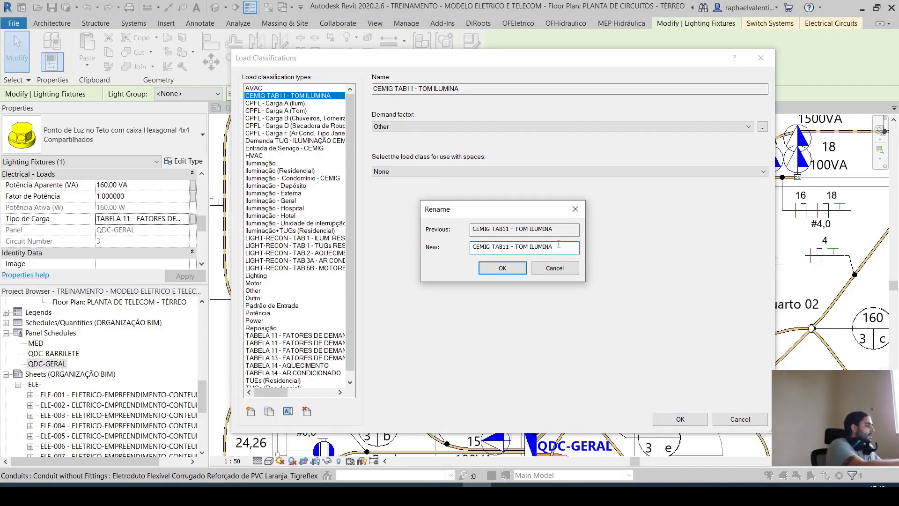
pyautogui.write('ÇÃO RESID')
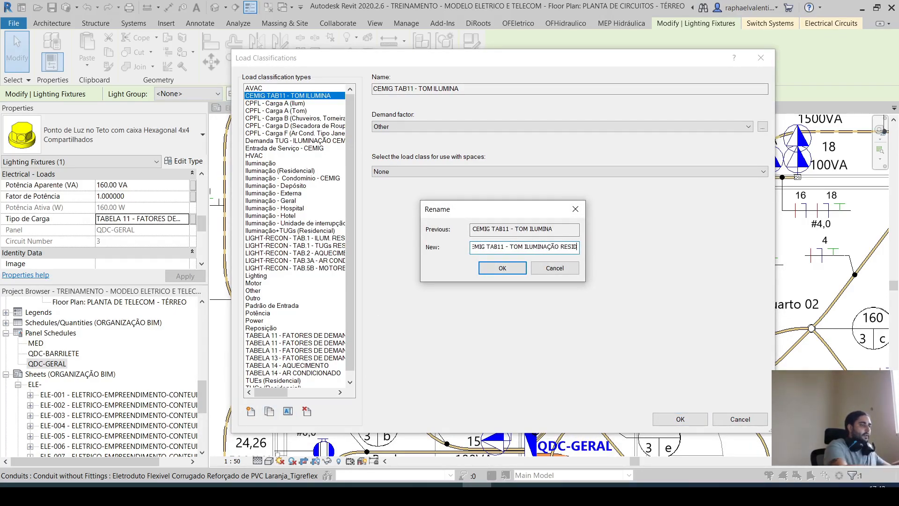
pyautogui.press('Return')
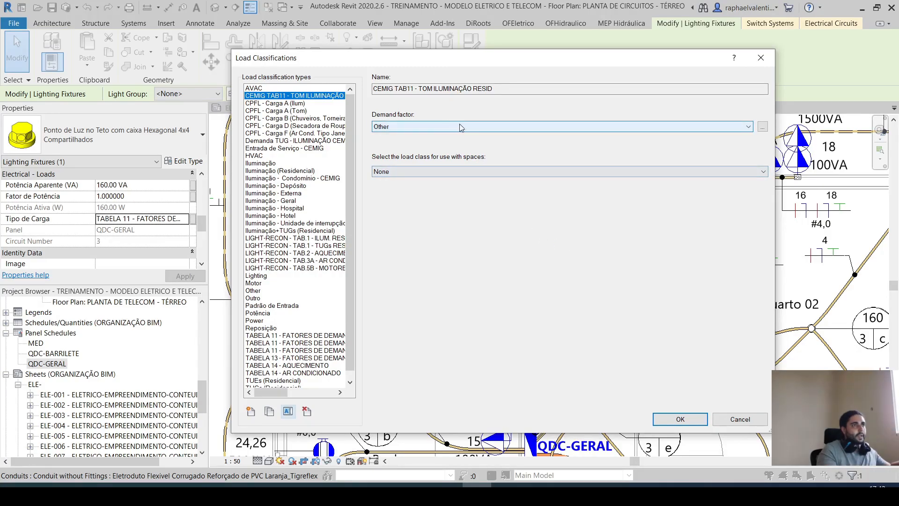
# Assign the demand factor CEMIG - TABELA 11 (ILUMINAÇÃO E TOMADAS) RESID. to the residential classification, with None as its load class for spaces.
pyautogui.click(762, 126)
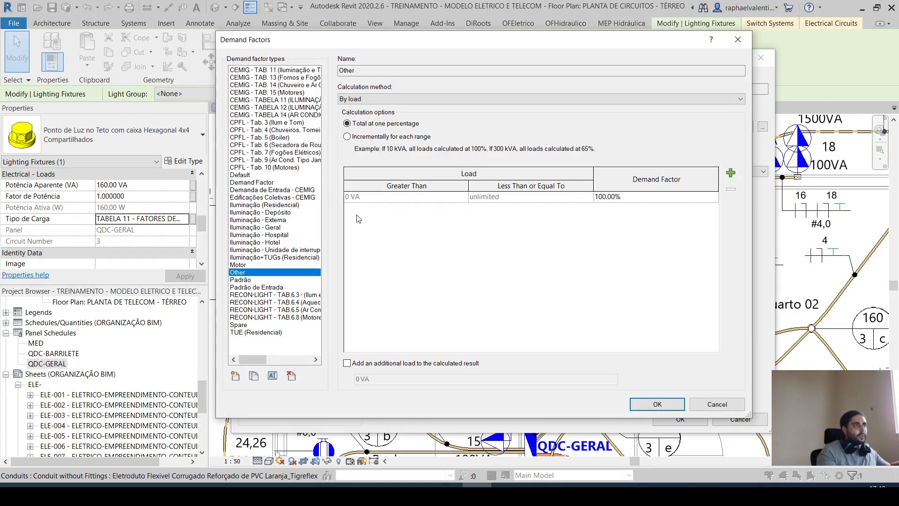
pyautogui.click(308, 100)
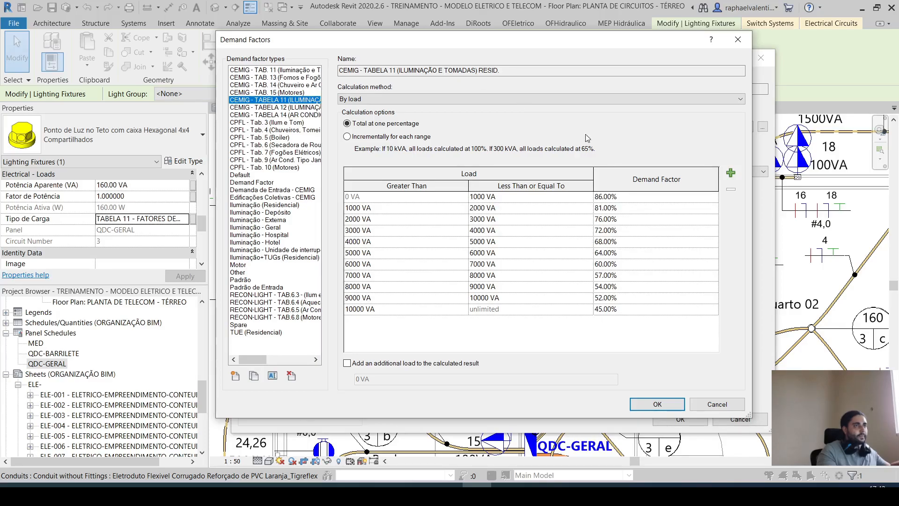
pyautogui.click(654, 406)
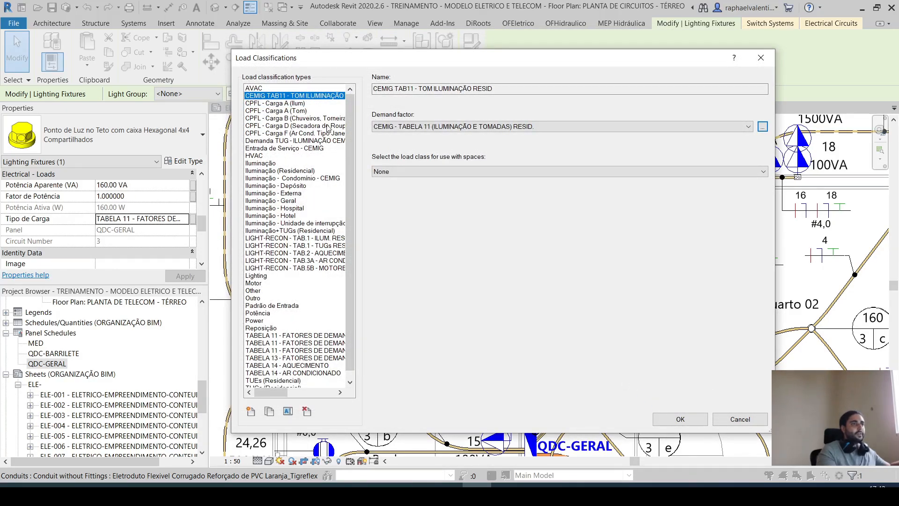
pyautogui.click(492, 170)
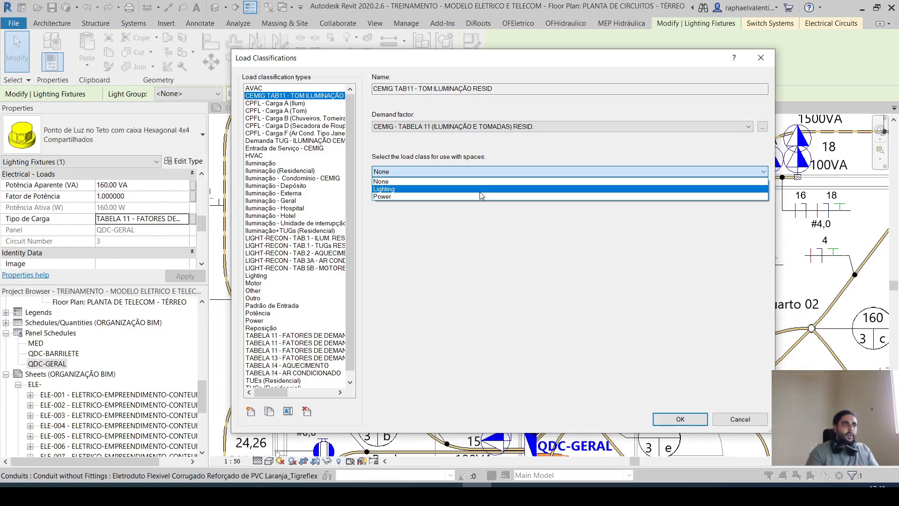
pyautogui.click(480, 181)
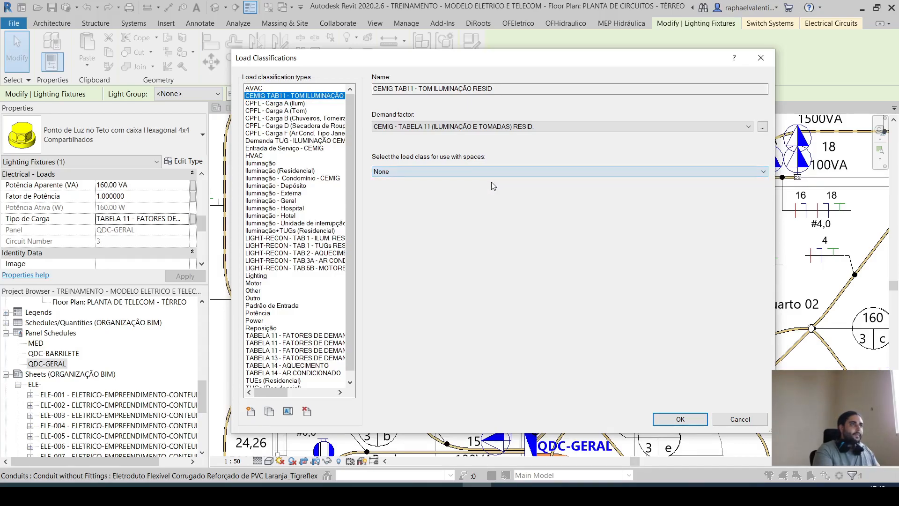
# Duplicate the residential load classification and rename the copy CEMIG TAB11 - TOM ILUMINAÇÃO INDUSTRIA.
pyautogui.click(270, 413)
pyautogui.click(288, 412)
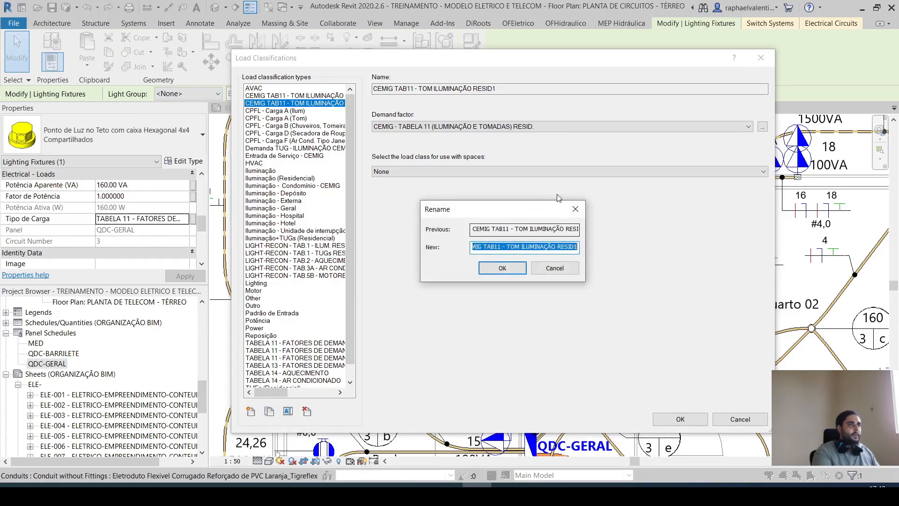
pyautogui.click(557, 245)
pyautogui.write('INDUSTRIA')
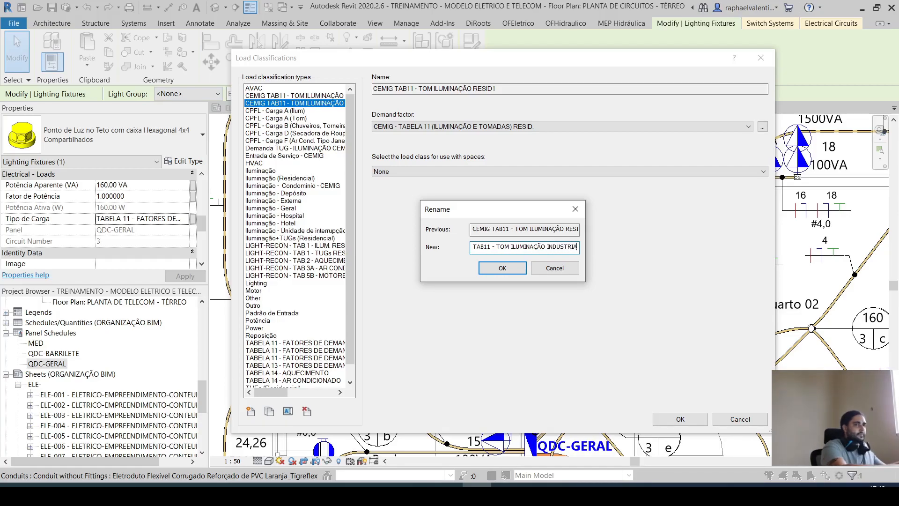
pyautogui.press('Return')
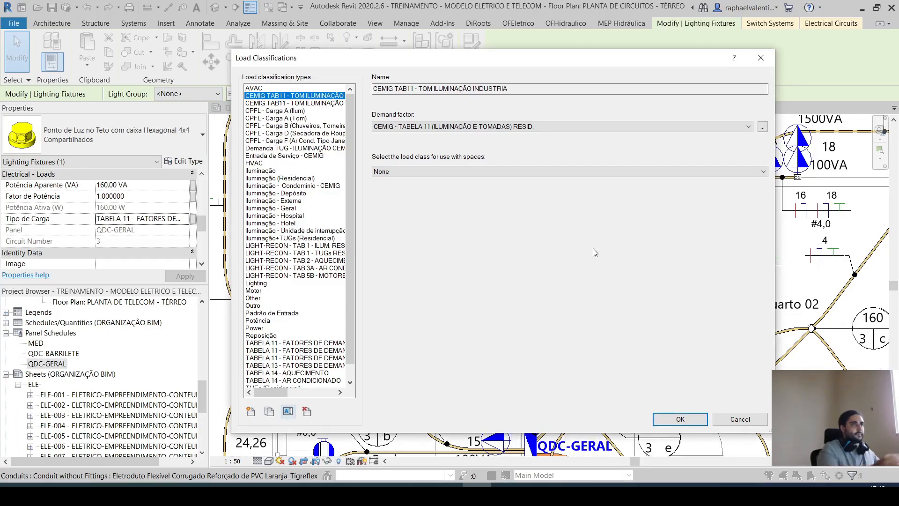
# Assign the demand factor CEMIG - TABELA 12 (ILUMINAÇÃO E TOMADAS) INDUSTRIA to the industrial classification and apply that classification to the lighting fixture.
pyautogui.click(762, 127)
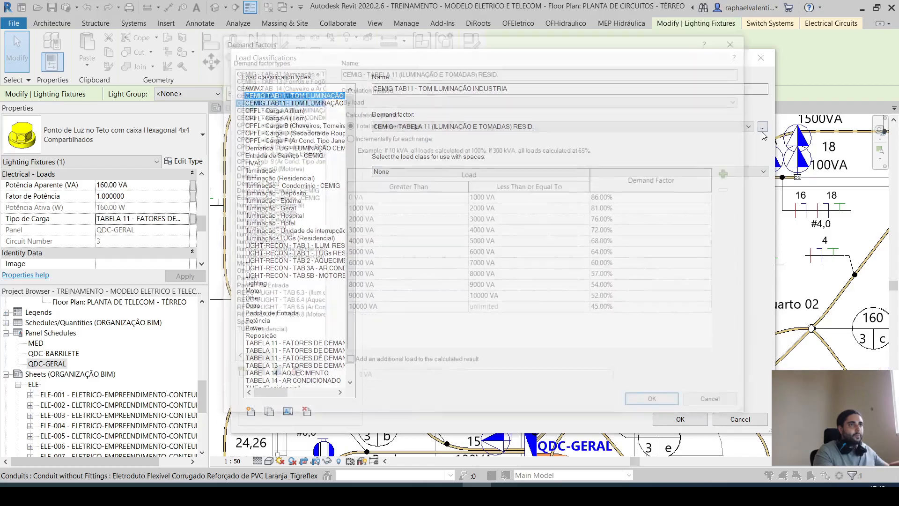
pyautogui.click(277, 108)
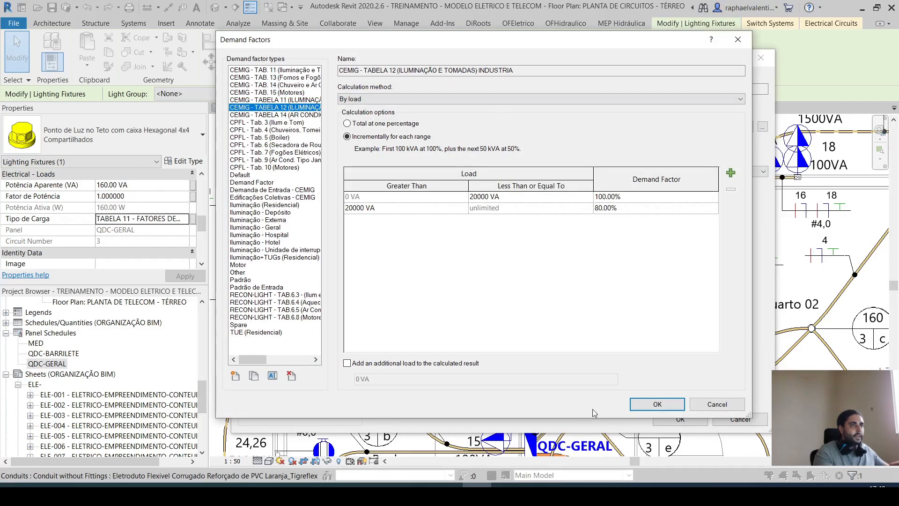
pyautogui.click(662, 406)
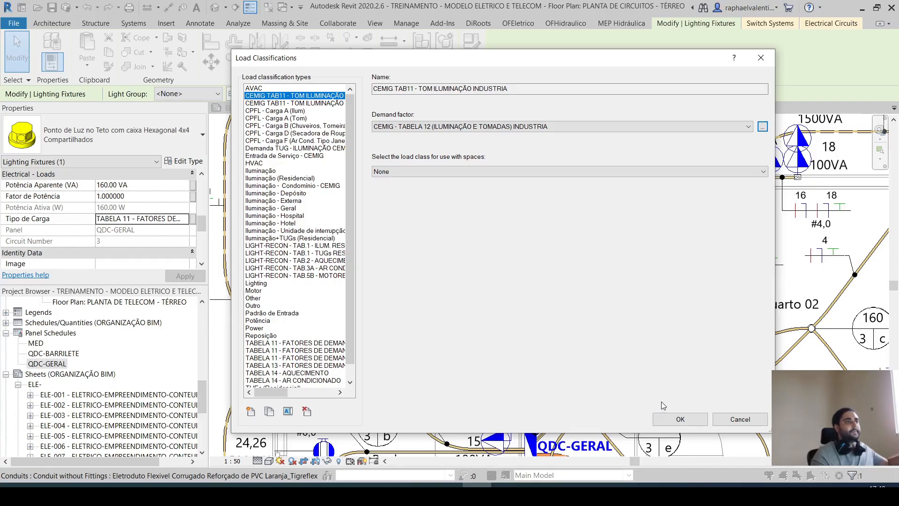
pyautogui.click(680, 419)
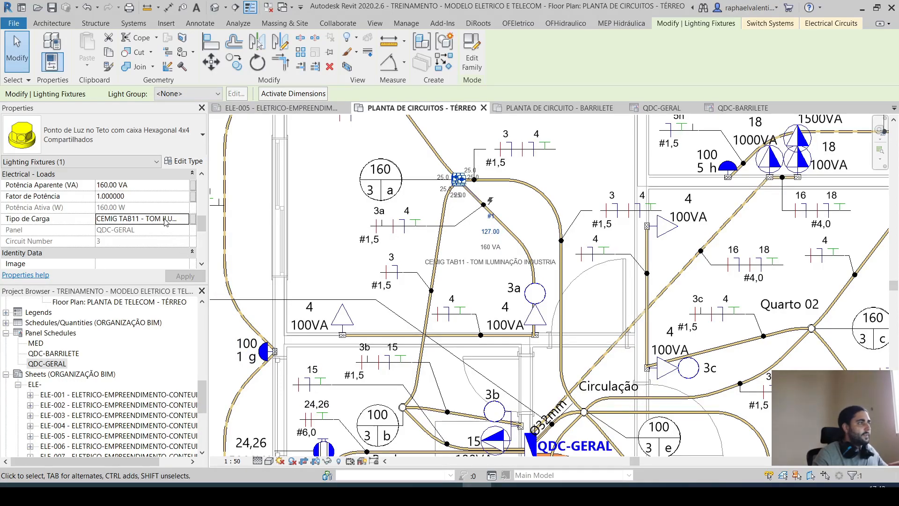
pyautogui.press('Escape')
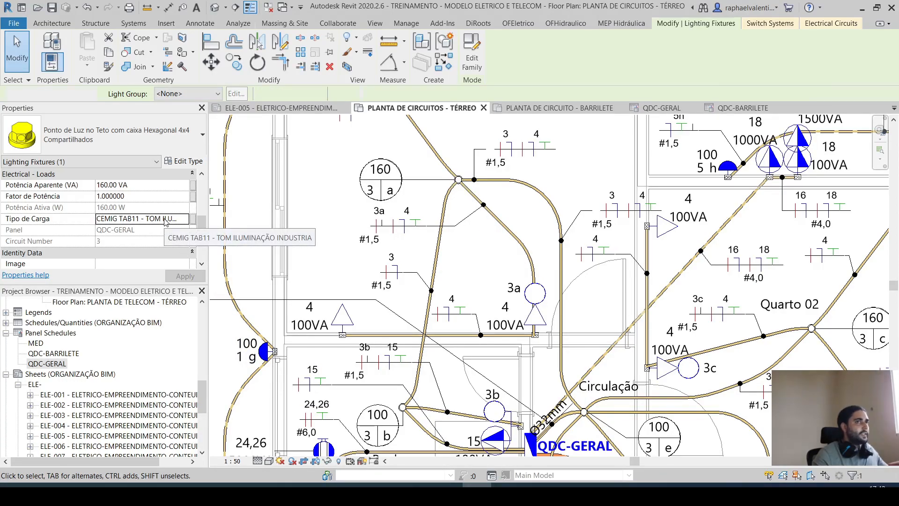
# Check the load classification list in the QDC-GERAL panel schedule for CEMIG TAB11 - TOM ILUMINAÇÃO INDUSTRIA.
pyautogui.click(658, 108)
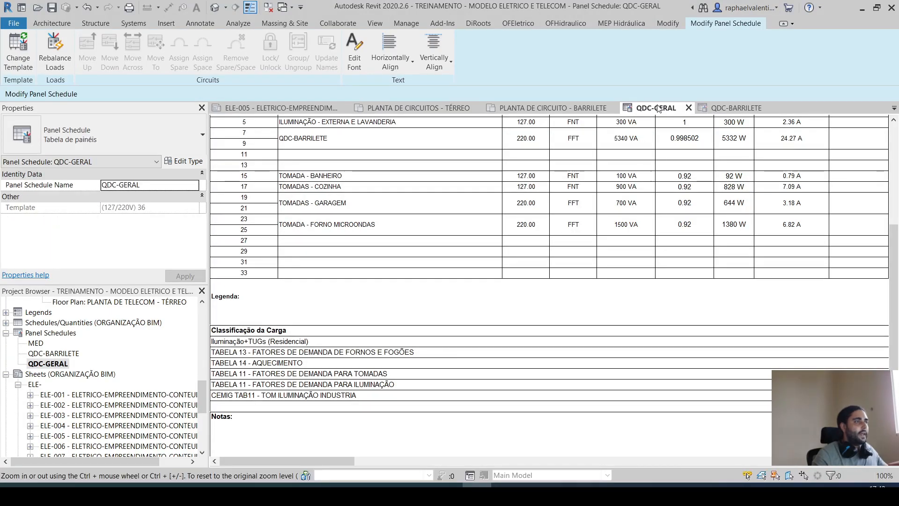
pyautogui.click(303, 452)
pyautogui.moveTo(299, 462); pyautogui.dragTo(262, 453)
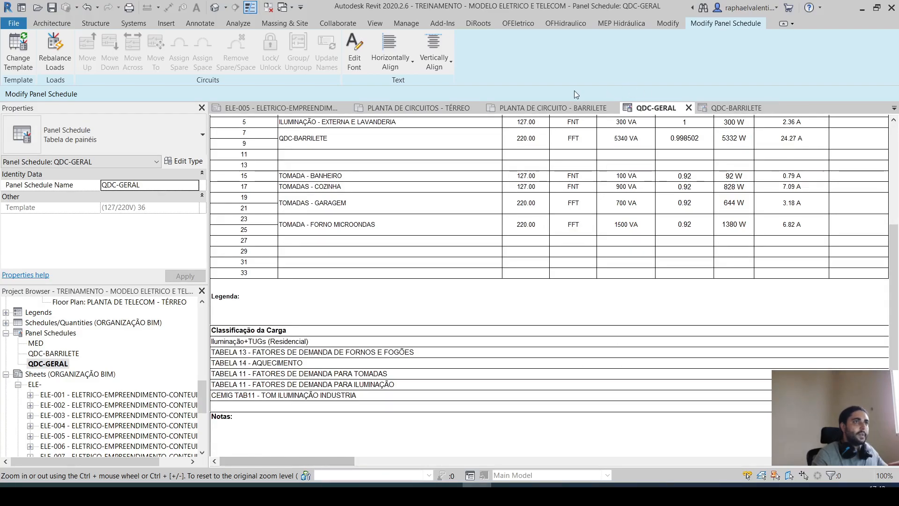
# In the PLANTA DE CIRCUITOS - TÉRREO plan, set the 160 VA ceiling light's Tipo de Carga to TABELA 11 - FATORES DE DEMANDA PARA ILUMINAÇÃO.
pyautogui.click(380, 108)
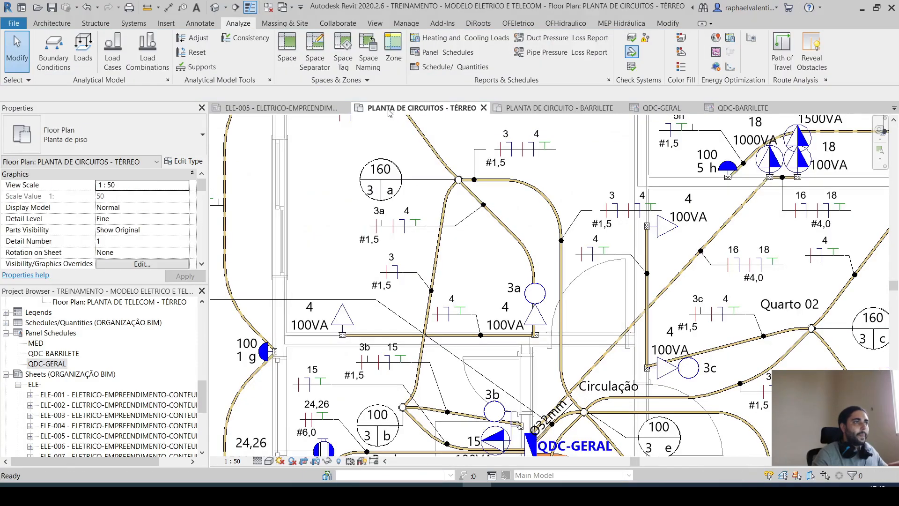
pyautogui.click(465, 182)
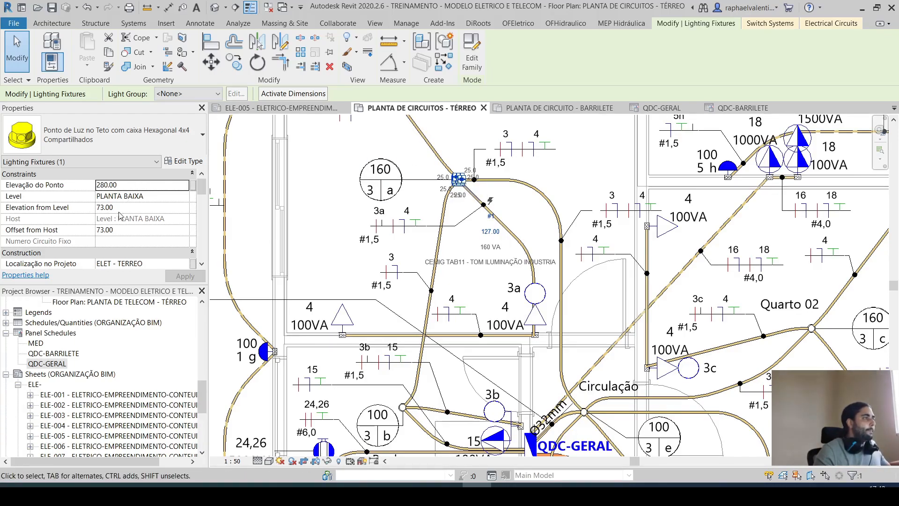
pyautogui.scroll(-5, 148, 217)
pyautogui.scroll(-3, 148, 217)
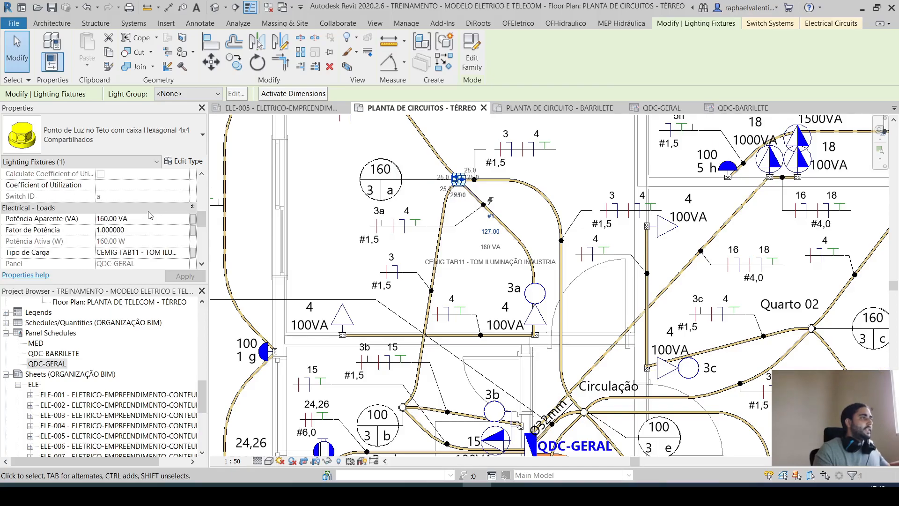
pyautogui.click(185, 253)
pyautogui.click(185, 253)
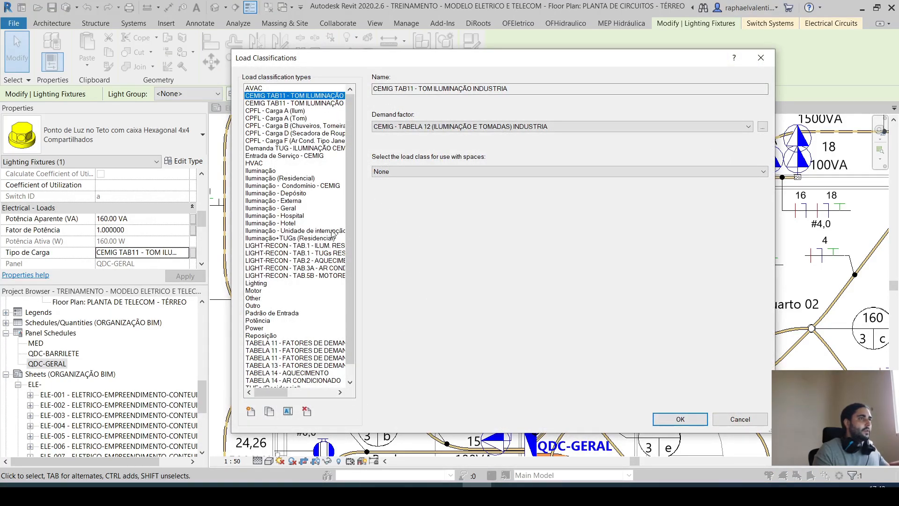
pyautogui.click(309, 342)
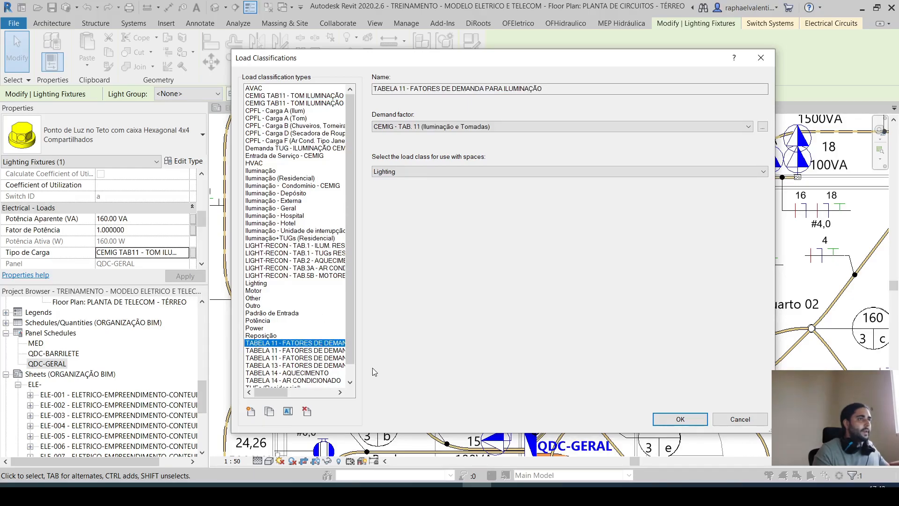
pyautogui.click(680, 419)
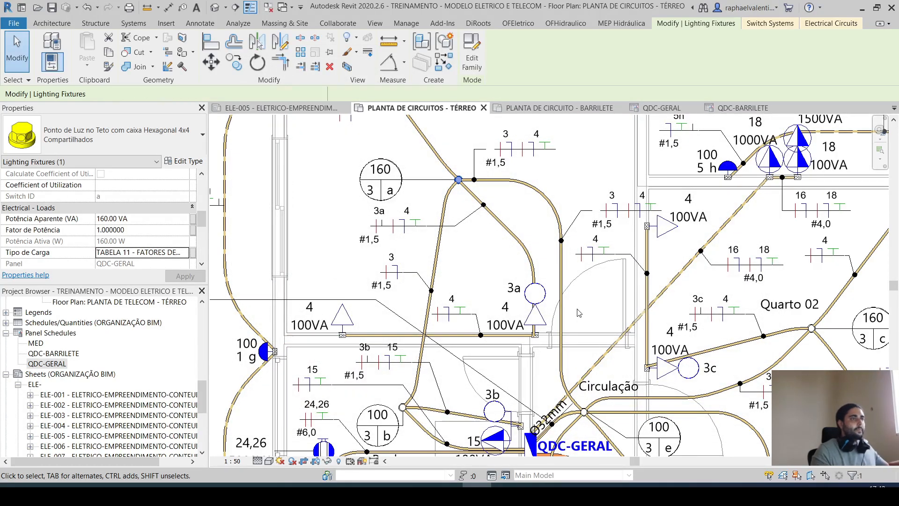
pyautogui.press('Escape')
# Examine the 3D view of the electrical installation on sheet ELE-005, from the distribution panels down to the service post.
pyautogui.moveTo(604, 278); pyautogui.dragTo(592, 281, button='middle')
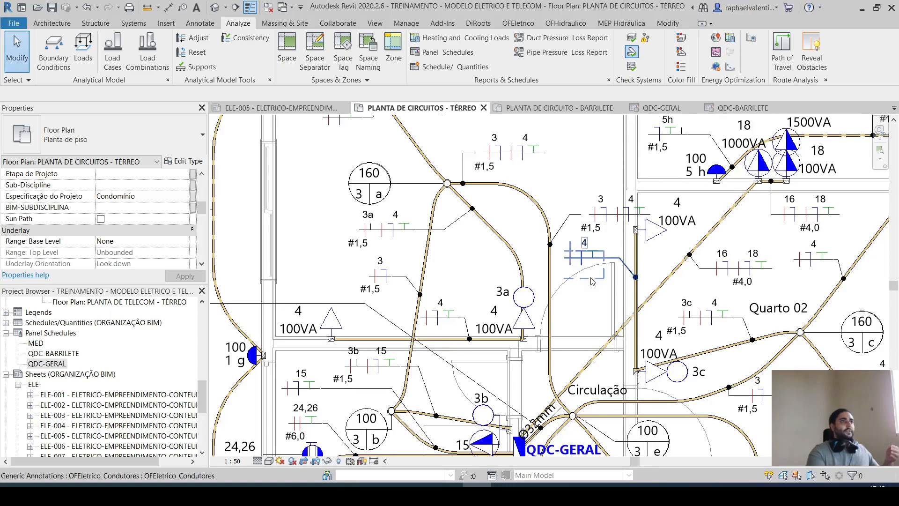
pyautogui.click(309, 115)
pyautogui.scroll(5, 401, 234)
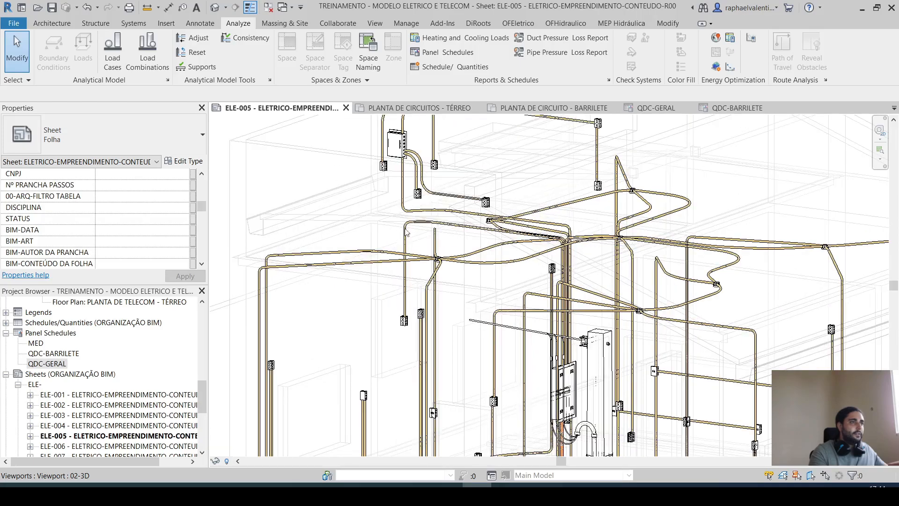
pyautogui.moveTo(593, 394); pyautogui.dragTo(568, 375, button='middle')
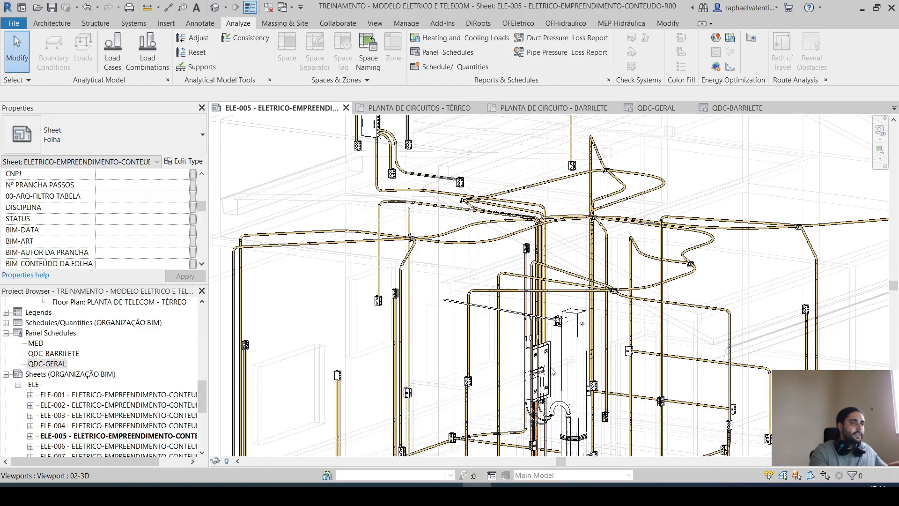
pyautogui.moveTo(468, 181); pyautogui.dragTo(477, 291, button='middle')
pyautogui.scroll(-6, 376, 234)
pyautogui.scroll(4, 529, 419)
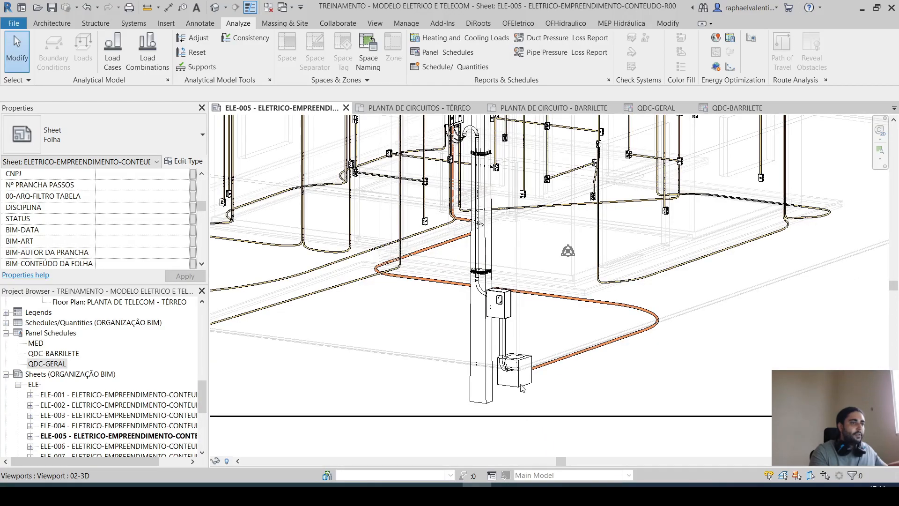
# Examine the installed power, demand factors and demanded power by load type in the QDC-BARRILETE panel schedule.
pyautogui.click(430, 109)
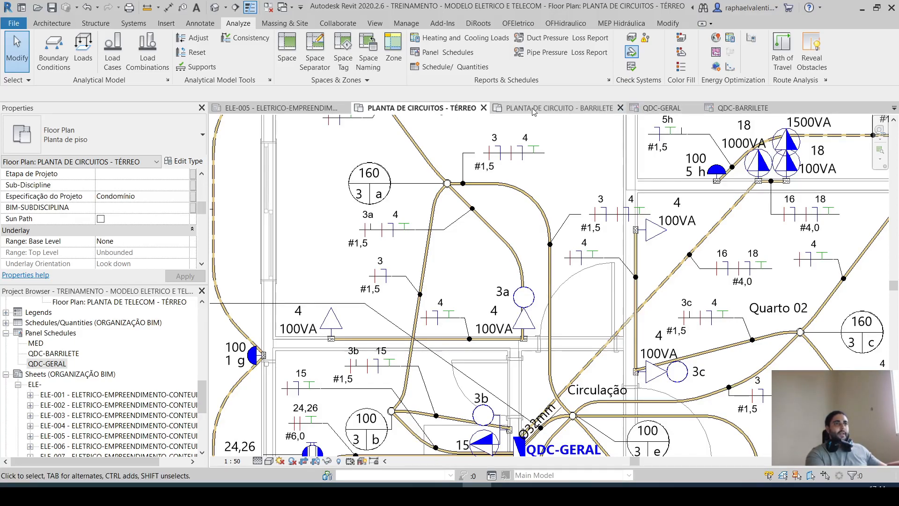
pyautogui.click(642, 109)
pyautogui.click(721, 109)
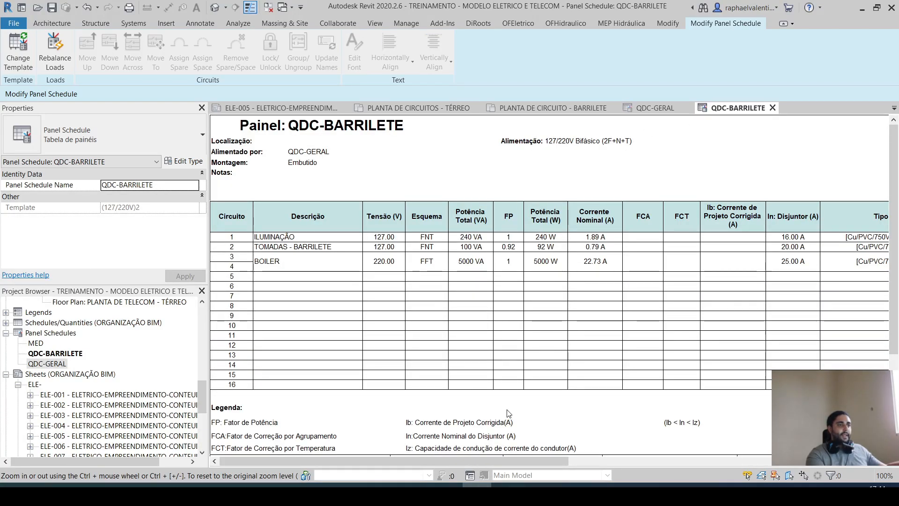
pyautogui.scroll(-3, 426, 391)
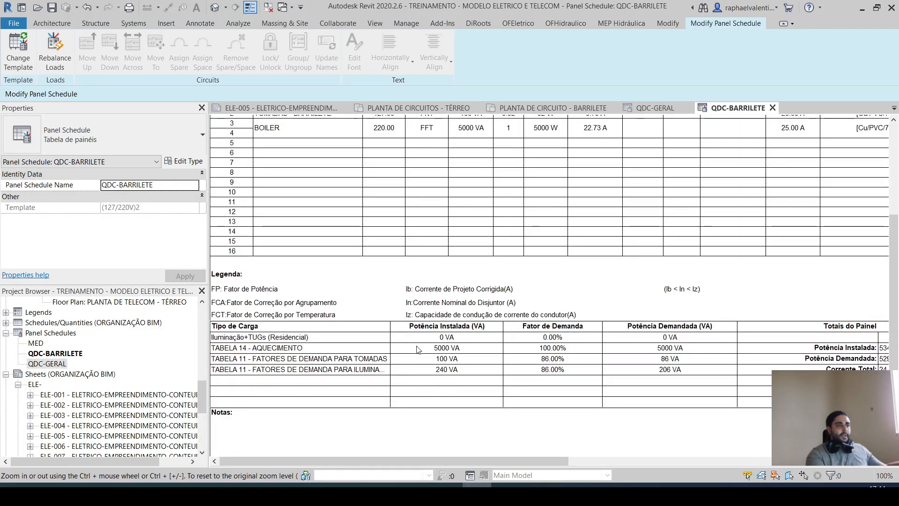
pyautogui.click(338, 454)
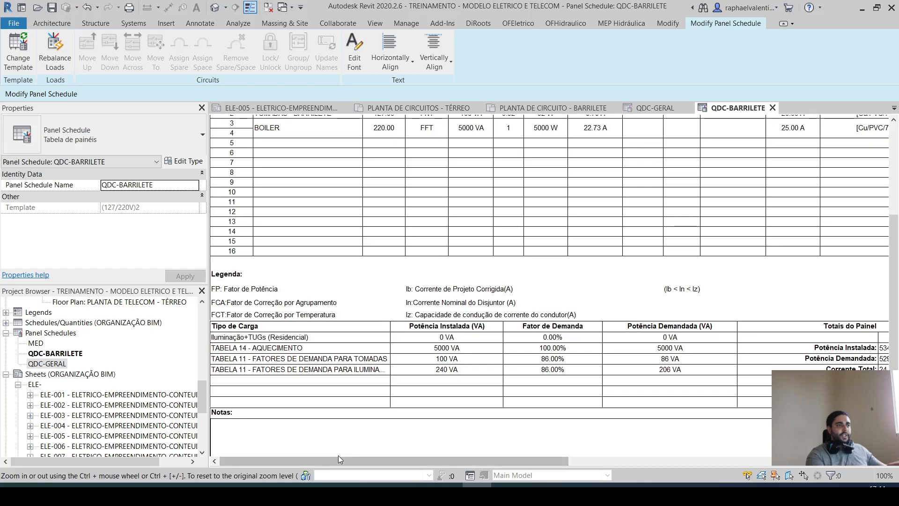
pyautogui.moveTo(325, 462)
pyautogui.mouseDown()
pyautogui.moveTo(479, 457)
pyautogui.moveTo(323, 469)
pyautogui.mouseUp()
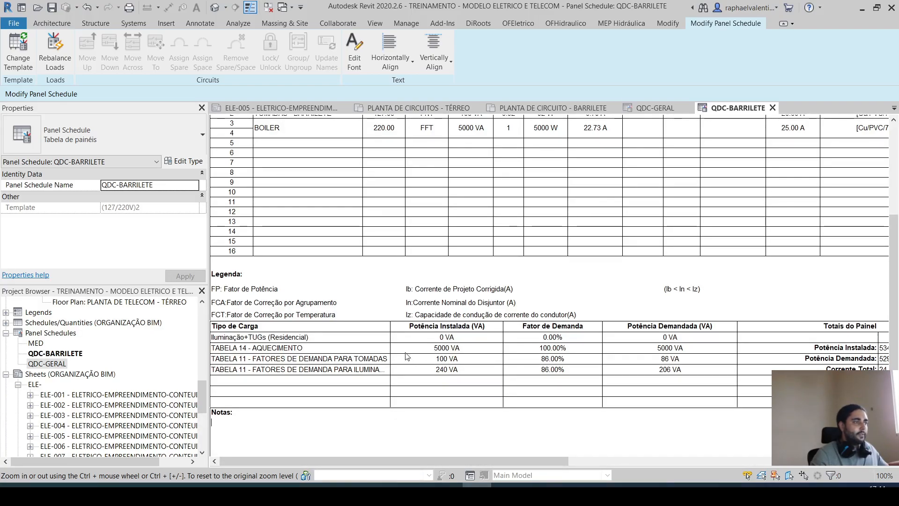
# Compare the installed power and demand factors in the QDC-GERAL panel schedule with those of QDC-BARRILETE.
pyautogui.click(655, 108)
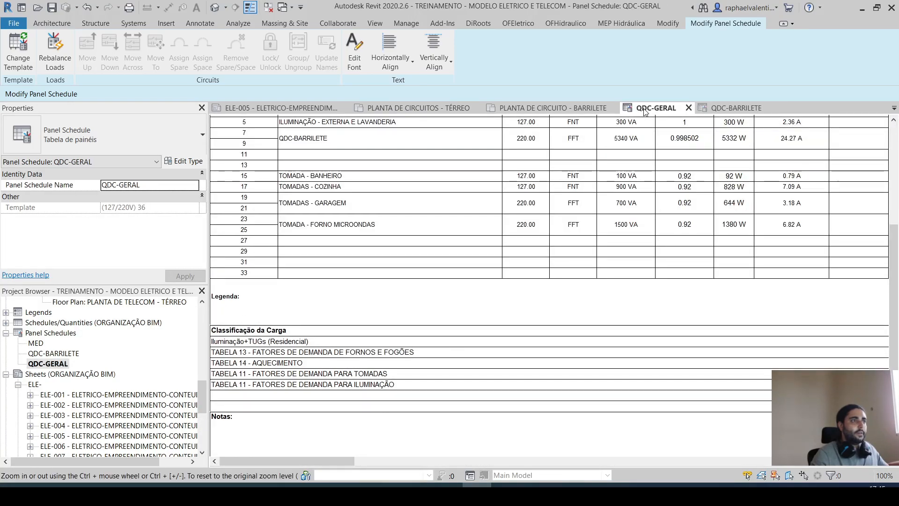
pyautogui.moveTo(318, 460); pyautogui.dragTo(546, 476)
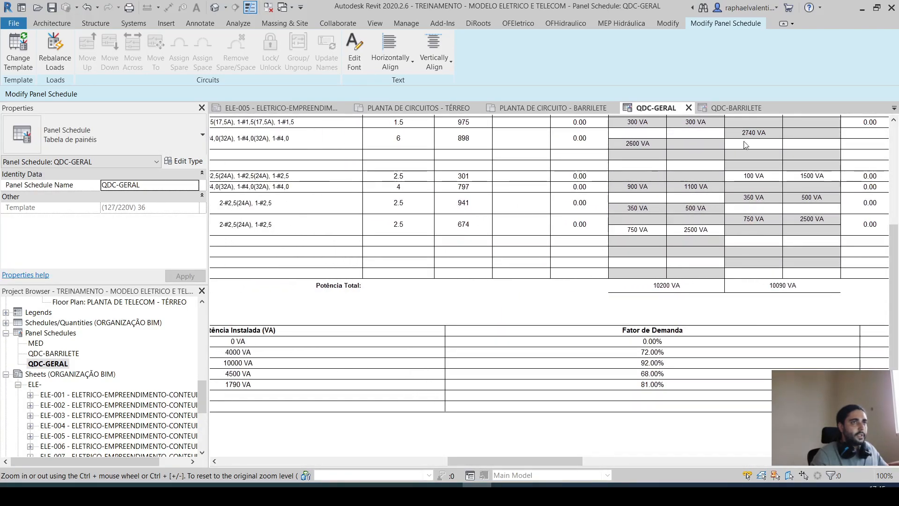
pyautogui.click(738, 109)
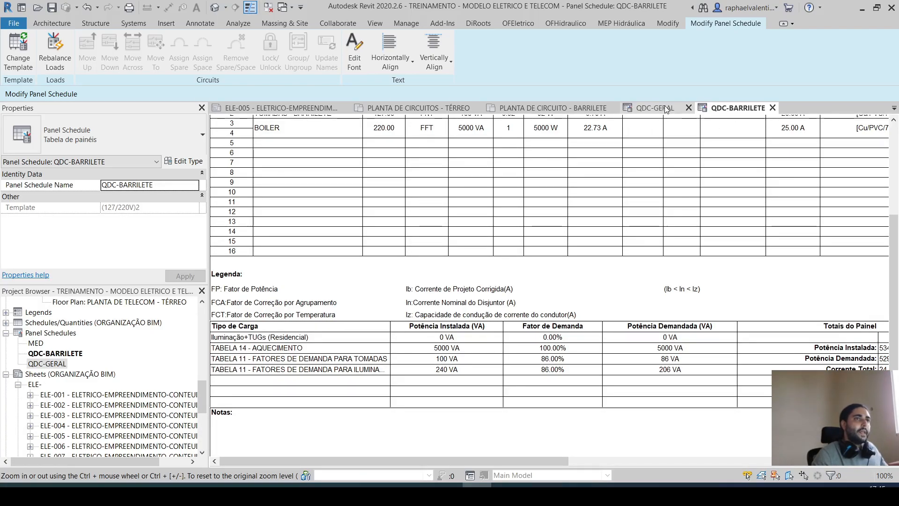
# Disconnect the QDC-BARRILETE panel from QDC-GERAL in the Barrilete circuit plan by setting its circuit's panel to None.
pyautogui.click(553, 108)
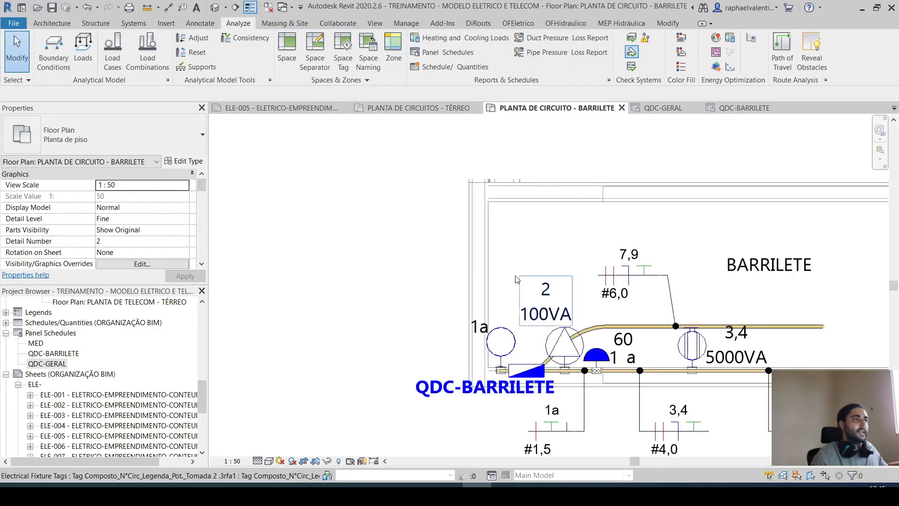
pyautogui.moveTo(591, 352); pyautogui.dragTo(545, 315, button='middle')
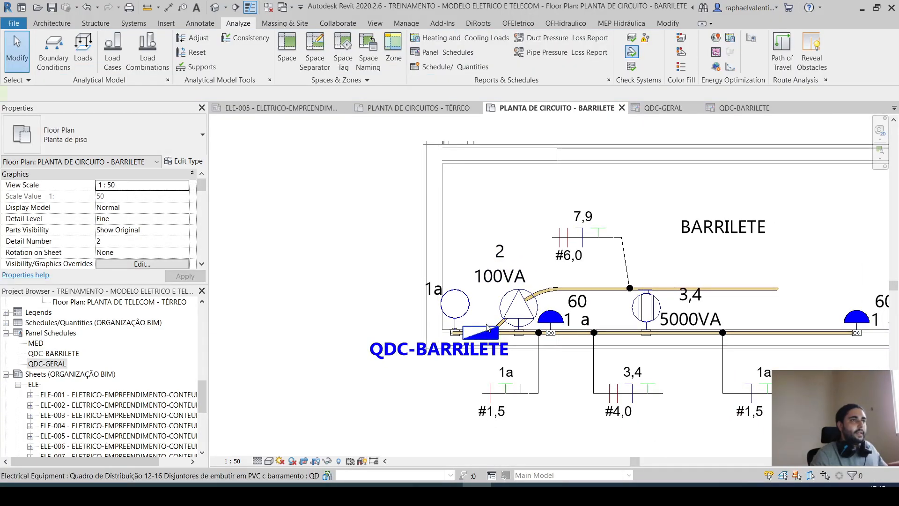
pyautogui.click(481, 332)
pyautogui.click(788, 24)
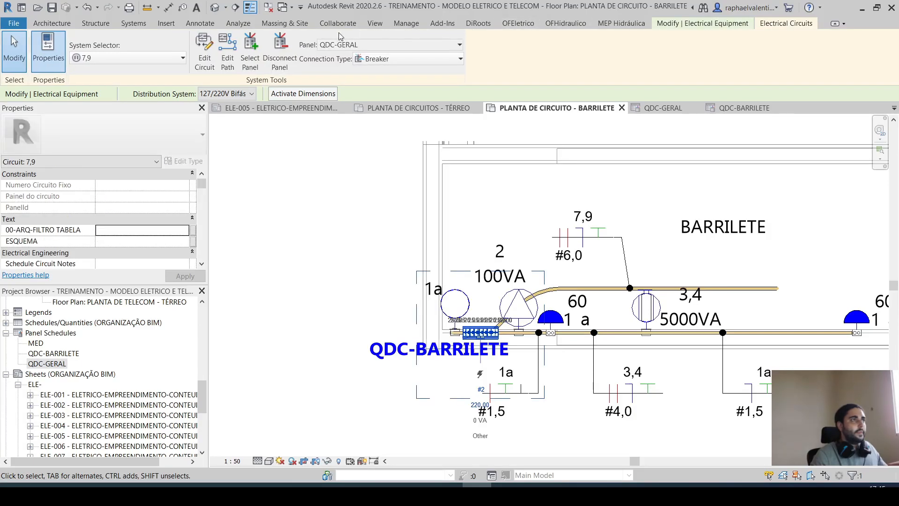
pyautogui.click(364, 45)
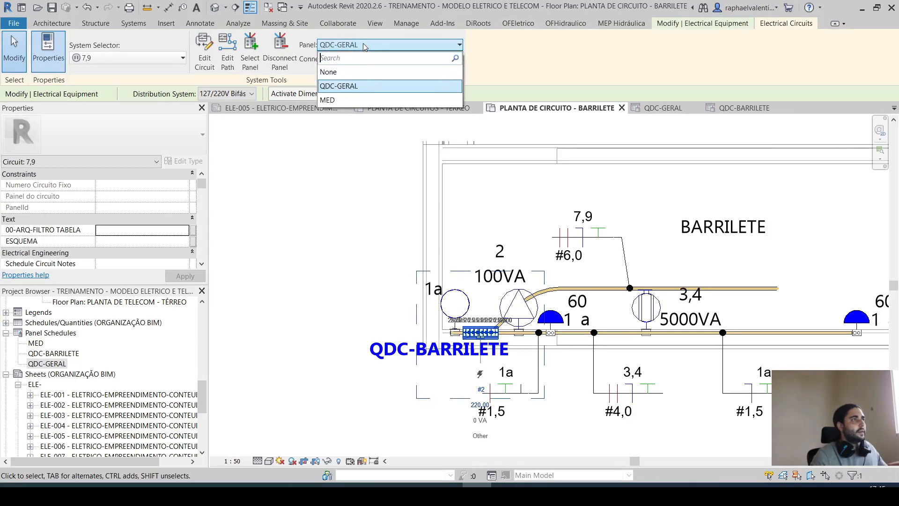
pyautogui.click(355, 71)
pyautogui.moveTo(611, 401); pyautogui.dragTo(596, 402, button='middle')
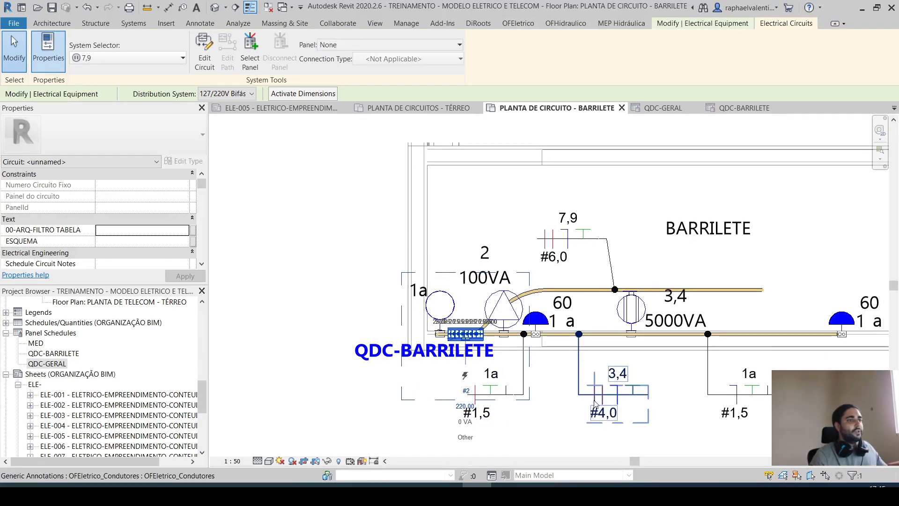
pyautogui.press('Escape')
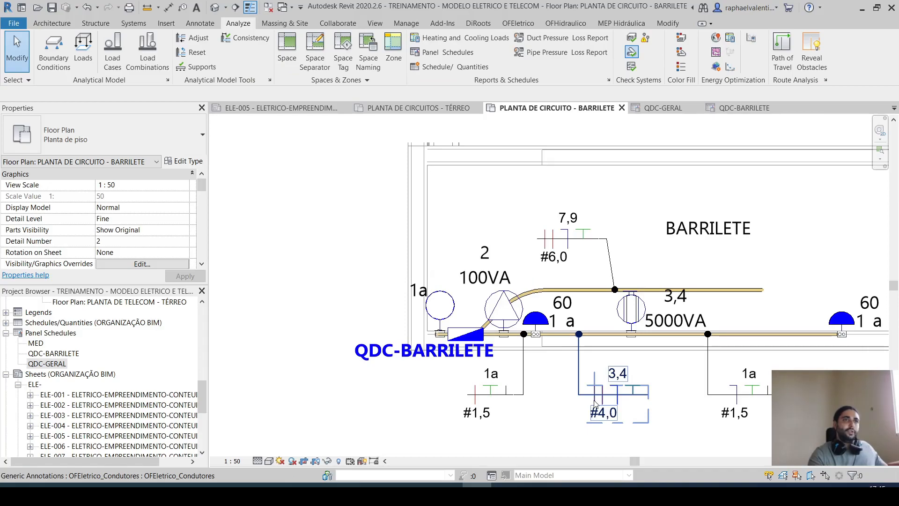
# Review the phase loads, installed power and demand factors in the QDC-GERAL panel schedule without QDC-BARRILETE.
pyautogui.click(662, 108)
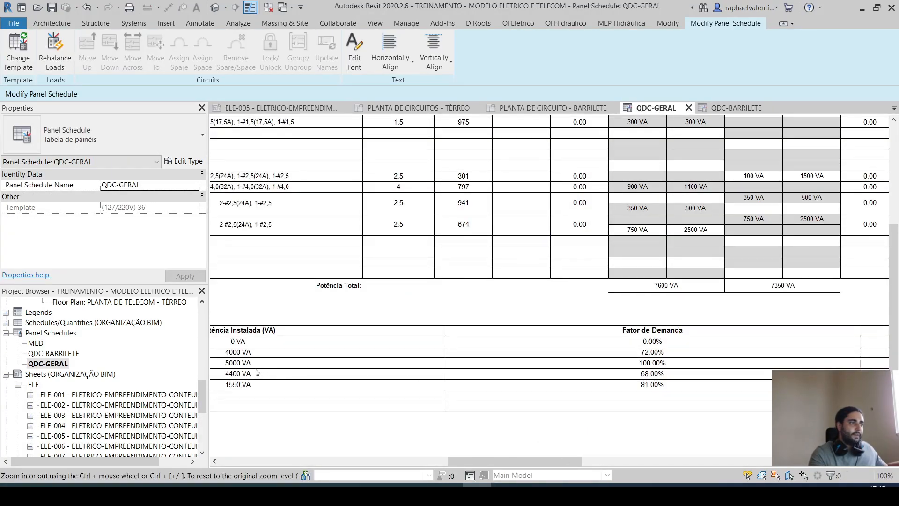
pyautogui.moveTo(522, 461); pyautogui.dragTo(291, 461)
pyautogui.moveTo(318, 457); pyautogui.dragTo(578, 474)
pyautogui.scroll(3, 324, 459)
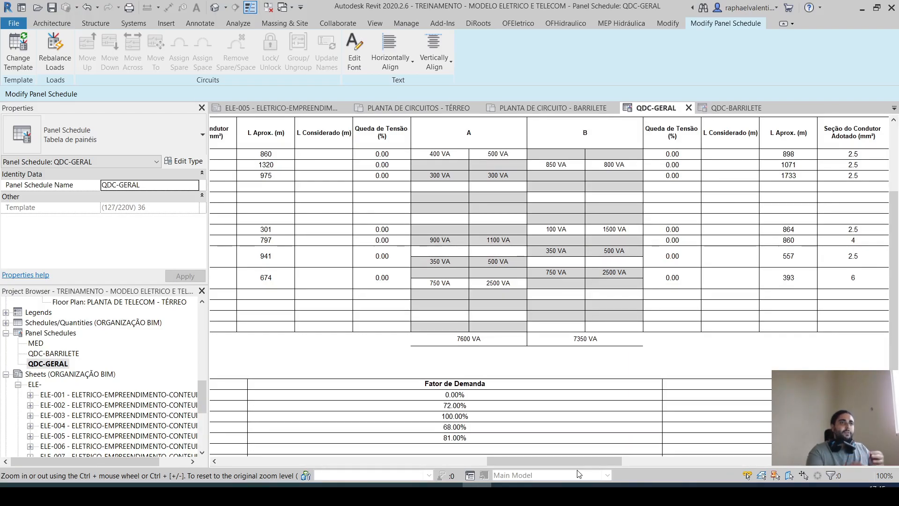
# Undo the disconnection of QDC-BARRILETE from its circuit in the Barrilete circuit plan.
pyautogui.click(547, 108)
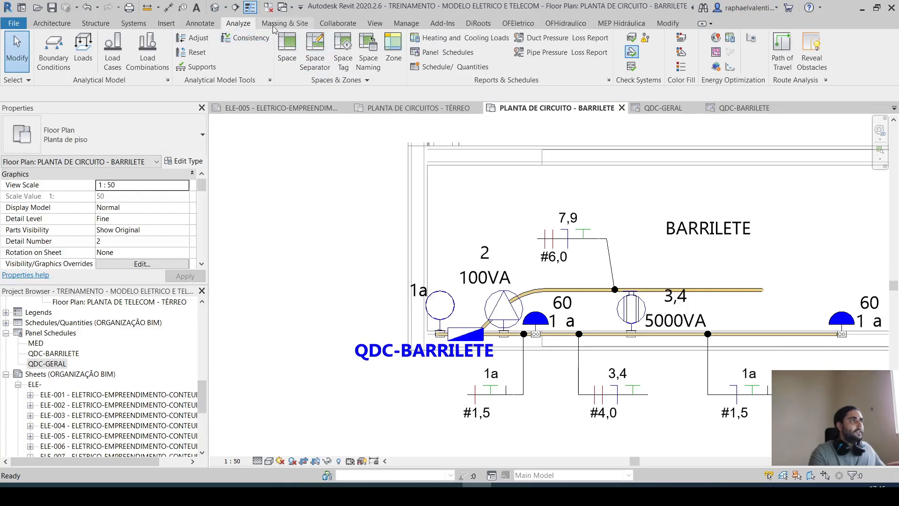
pyautogui.click(98, 7)
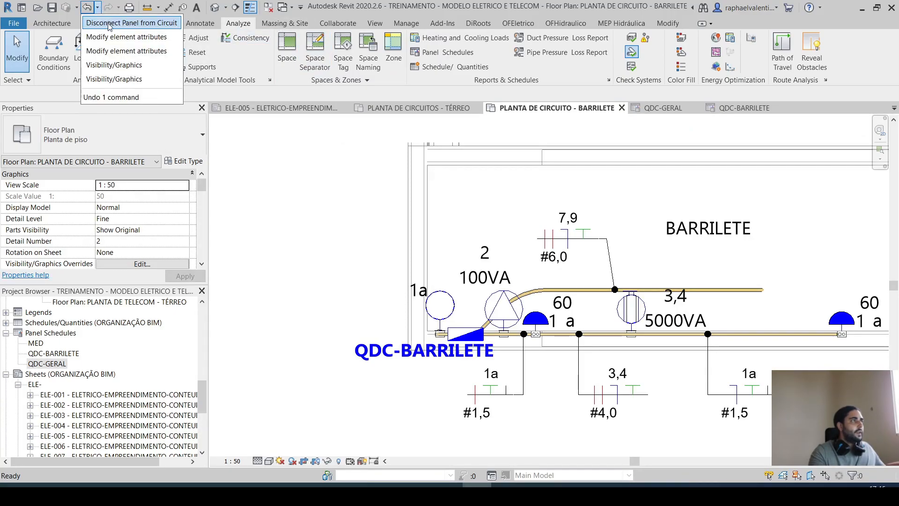
pyautogui.click(108, 23)
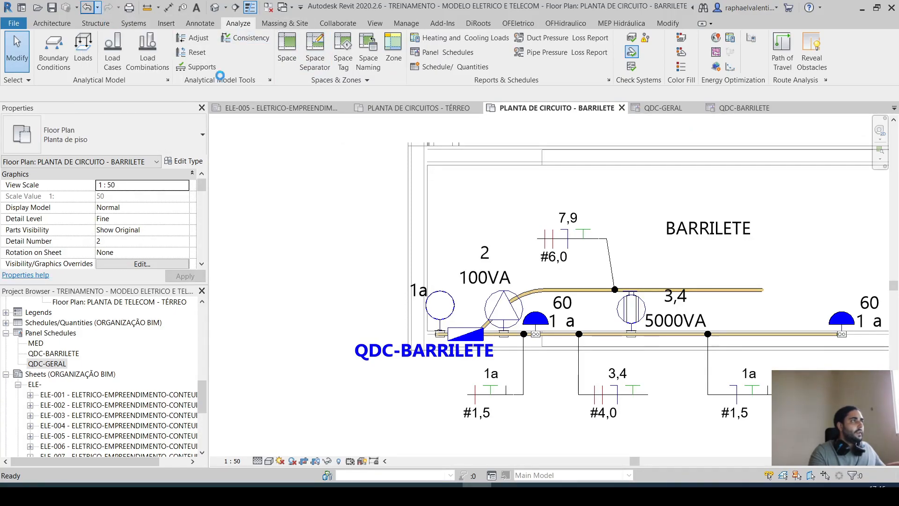
# Open the MED panel schedule and review its installed power, demand factors and demanded power by load classification.
pyautogui.click(894, 108)
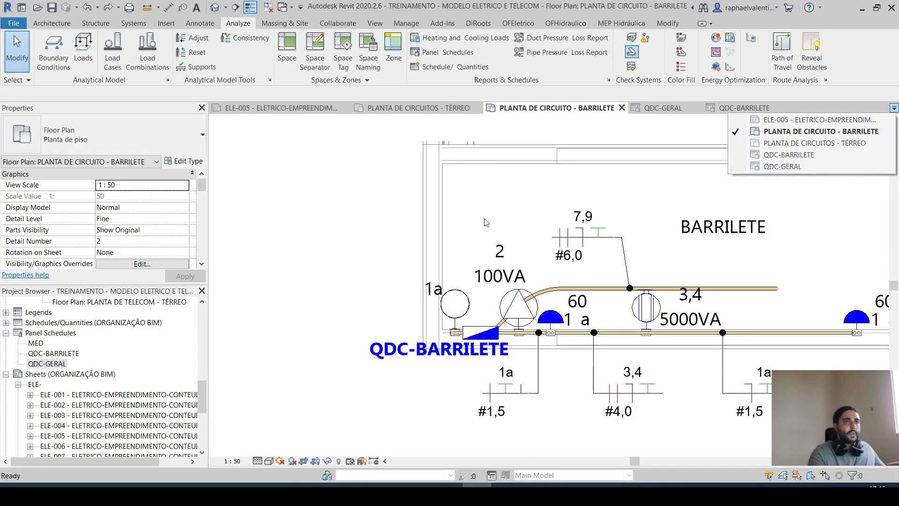
pyautogui.click(37, 343)
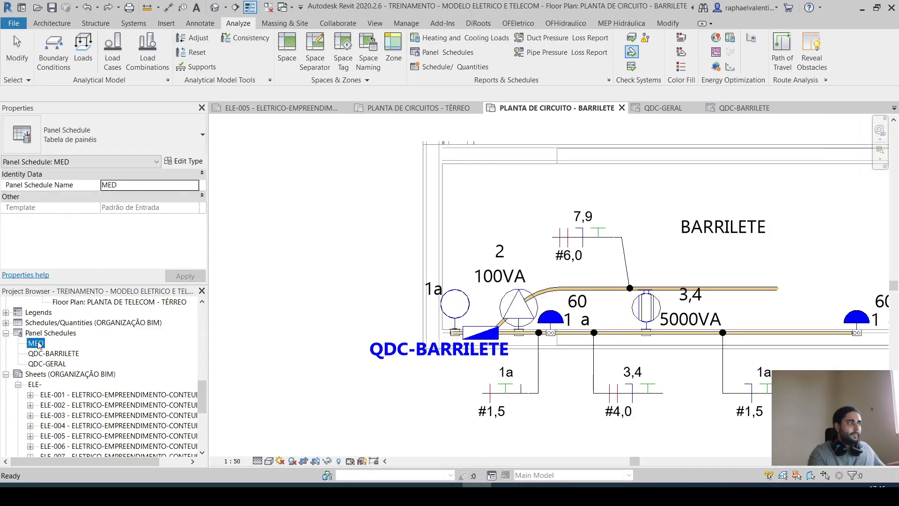
pyautogui.doubleClick(40, 345)
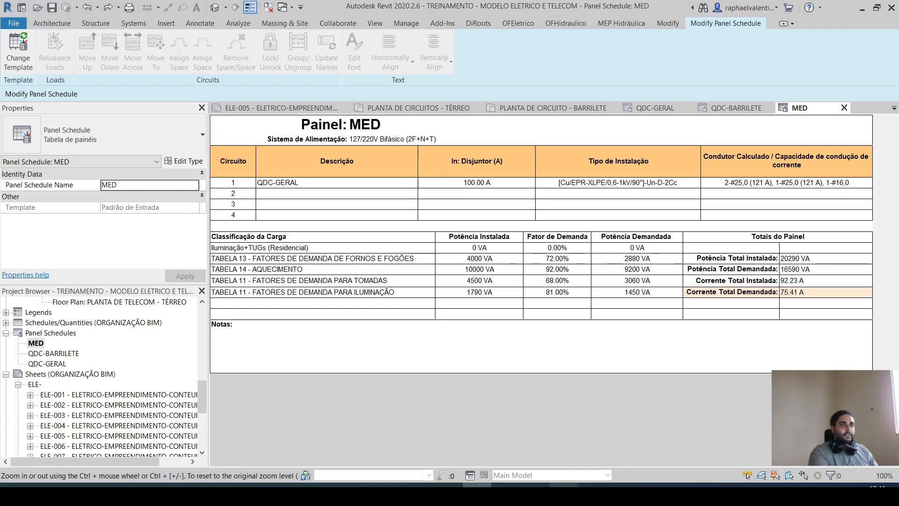
# Switch to the ND-5.1 PDF in Acrobat Reader and consult the demand factors in Tables 14 and 13.
pyautogui.click(564, 485)
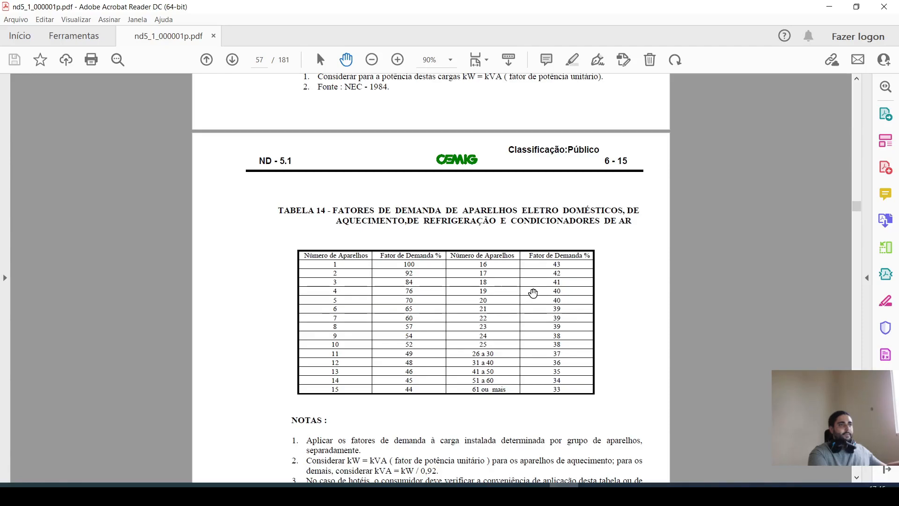
pyautogui.scroll(4, 531, 286)
pyautogui.scroll(3, 530, 281)
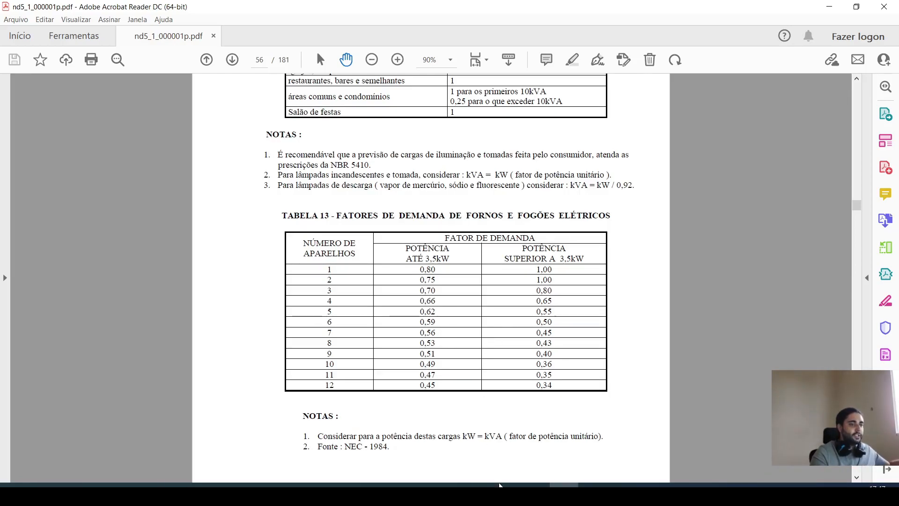
# Back in Revit, inspect the calculation method options of the demand factor assigned to a 100 VA outlet on circuit 4 in the Térreo circuit plan.
pyautogui.hotkey('alt', 'Tab')
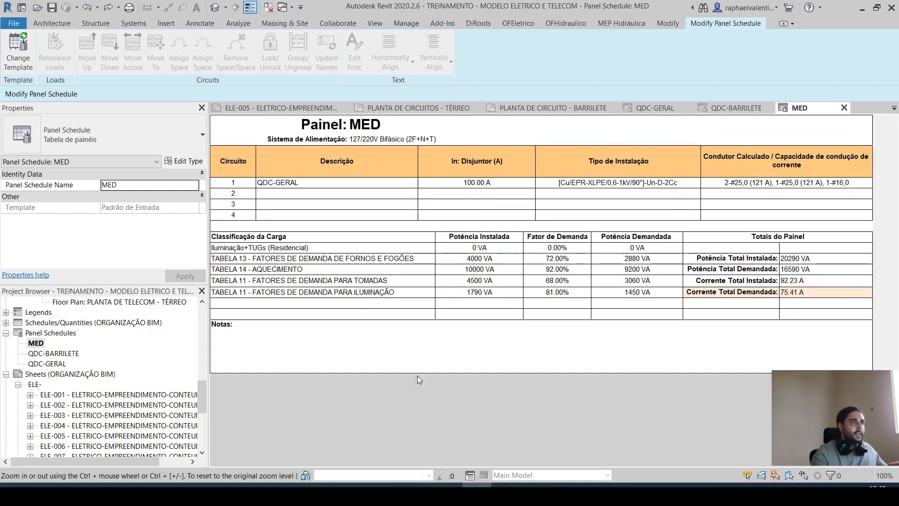
pyautogui.click(417, 108)
pyautogui.click(331, 321)
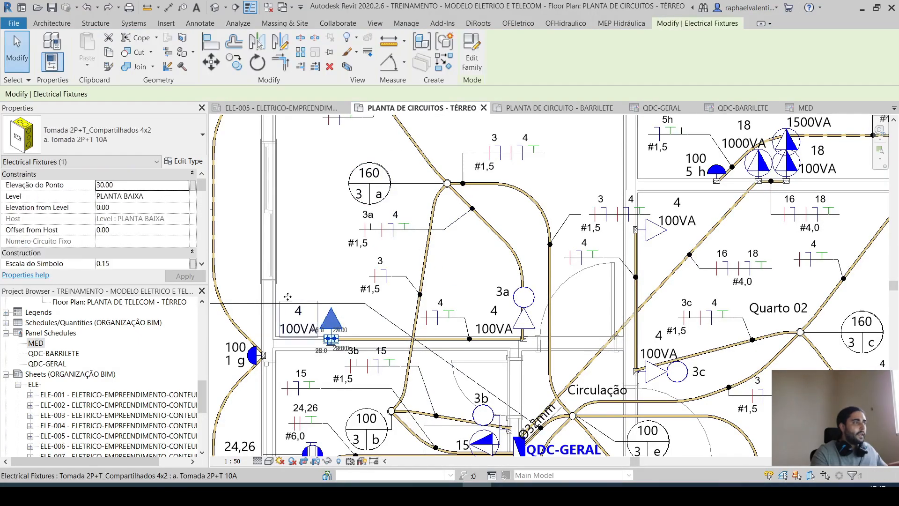
pyautogui.scroll(-5, 169, 231)
pyautogui.scroll(-2, 168, 232)
pyautogui.scroll(4, 173, 225)
pyautogui.click(186, 229)
pyautogui.click(192, 229)
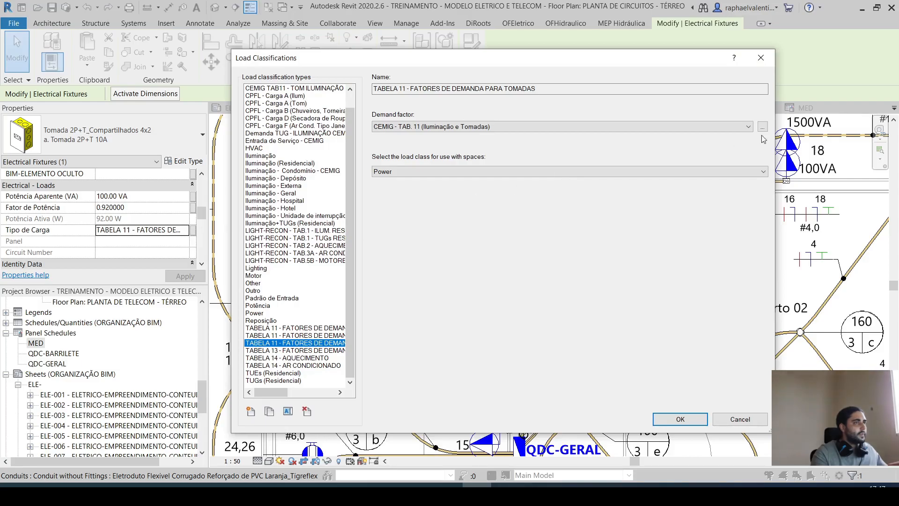
pyautogui.click(762, 127)
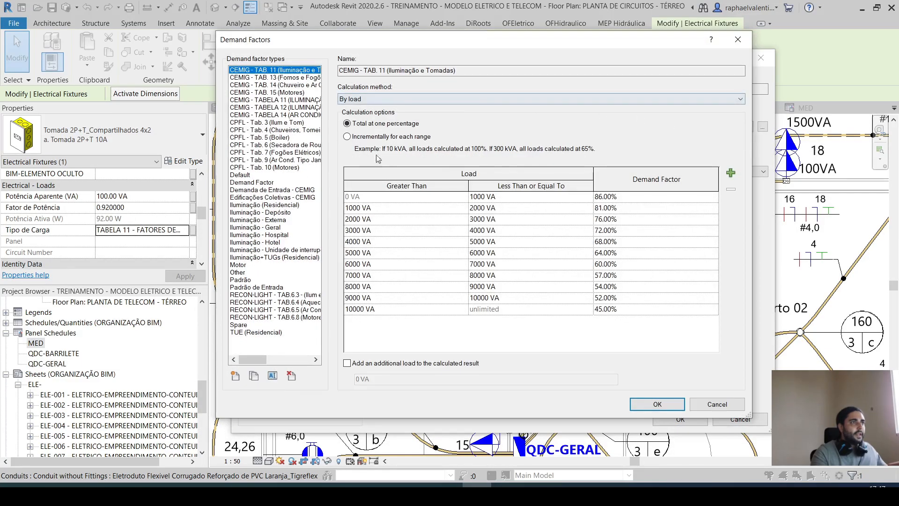
pyautogui.click(385, 99)
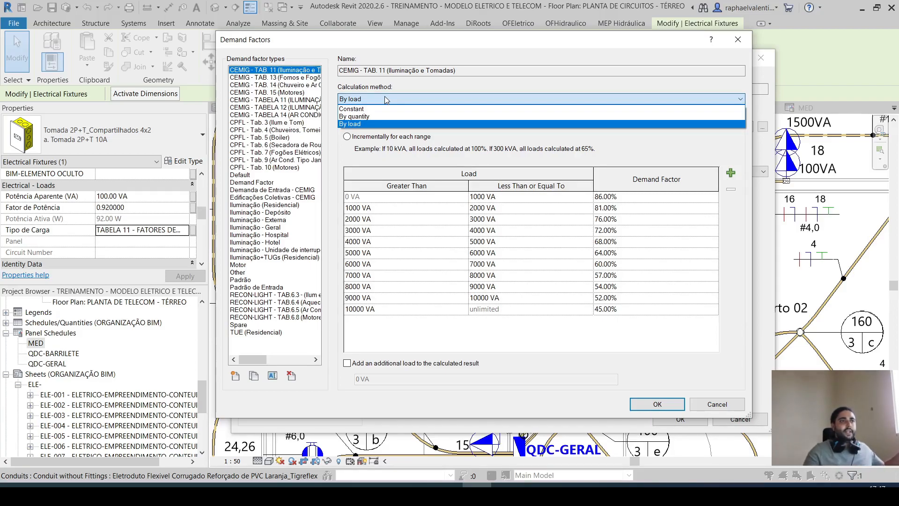
pyautogui.press('Escape')
pyautogui.press('Escape')
pyautogui.press('Escape')
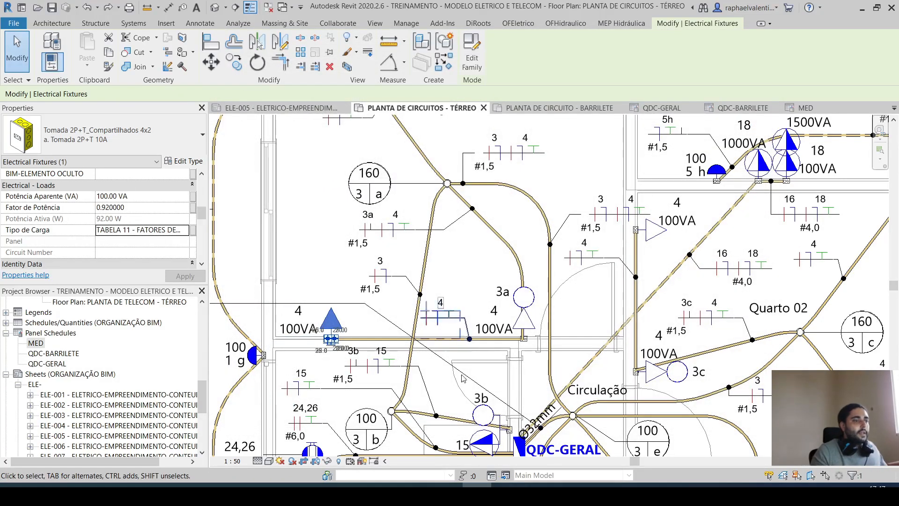
# Examine Tables 13, 14 and 15 of the ND-5.1 PDF for cooker, heating appliance and single-phase motor demand.
pyautogui.hotkey('alt', 'Tab')
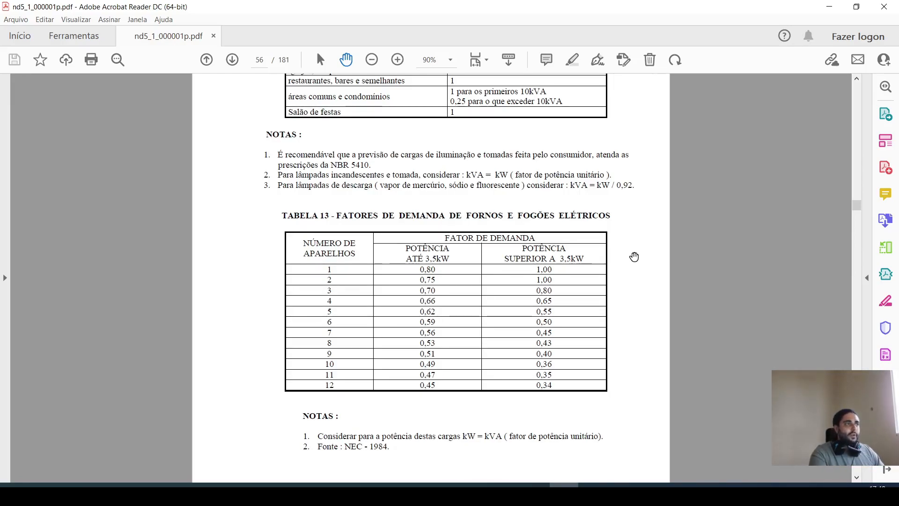
pyautogui.scroll(-5, 637, 258)
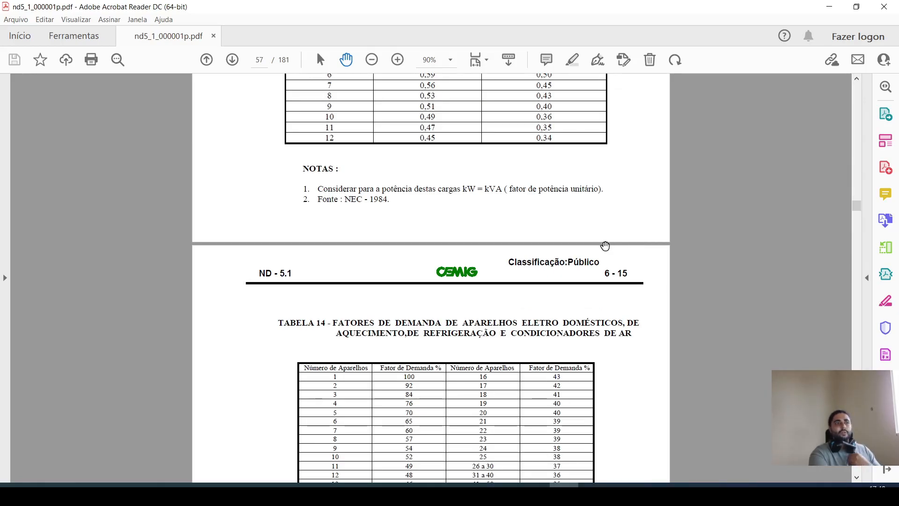
pyautogui.scroll(-3, 609, 238)
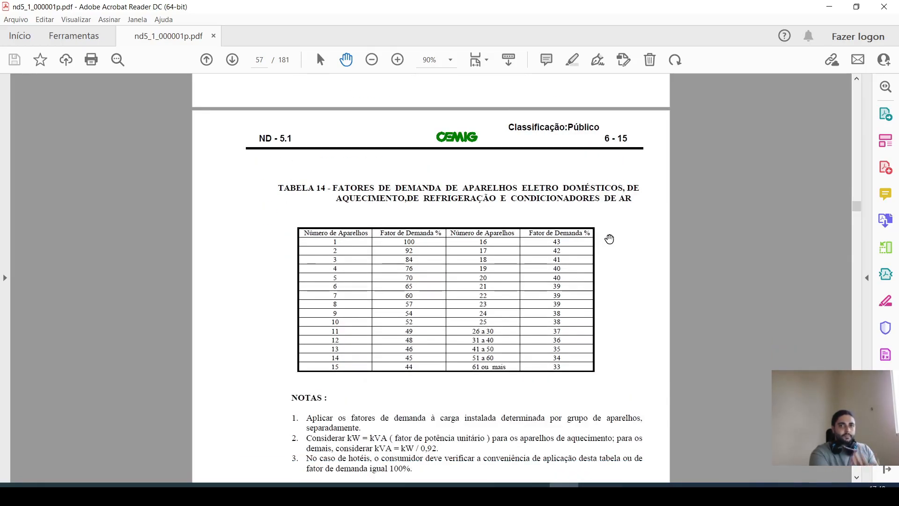
pyautogui.scroll(-3, 614, 234)
pyautogui.scroll(-6, 616, 224)
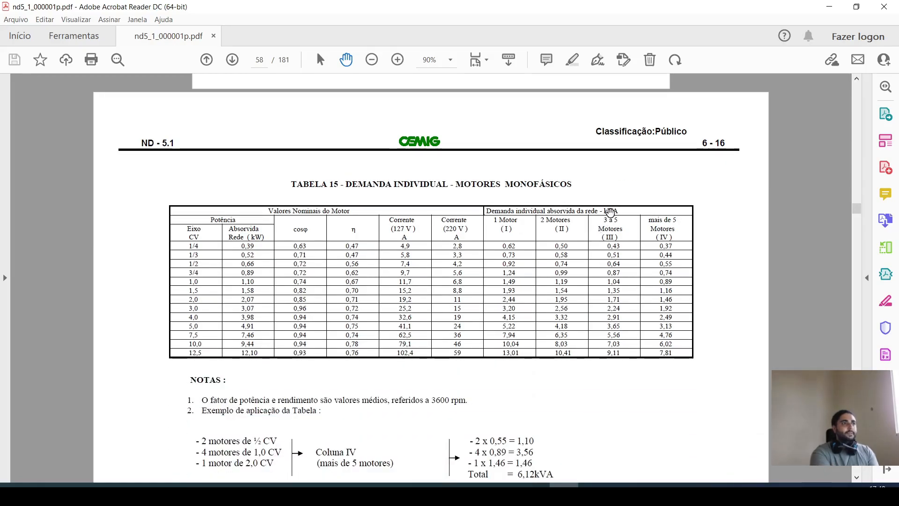
pyautogui.scroll(-1, 607, 213)
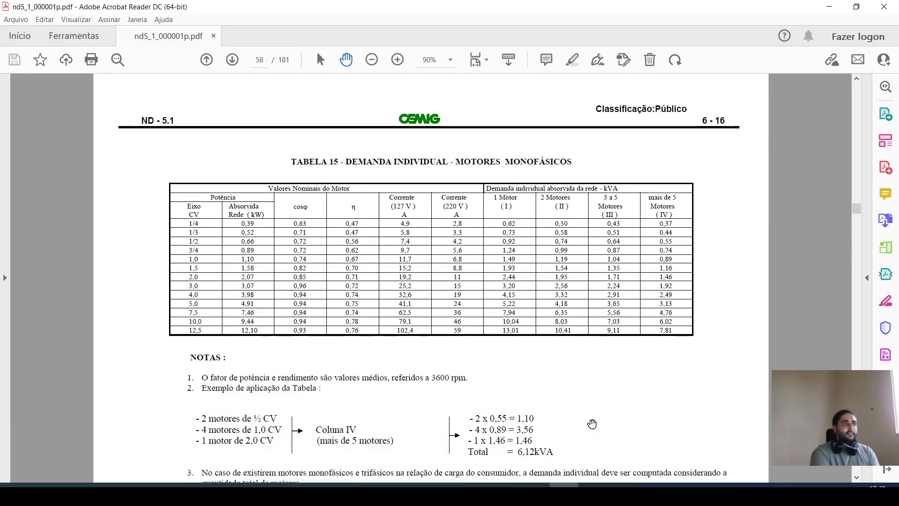
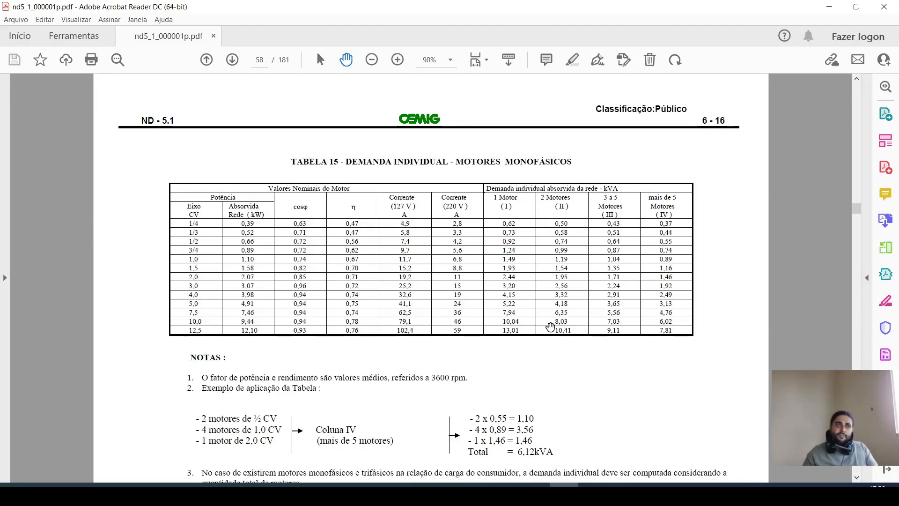
pyautogui.scroll(10, 550, 326)
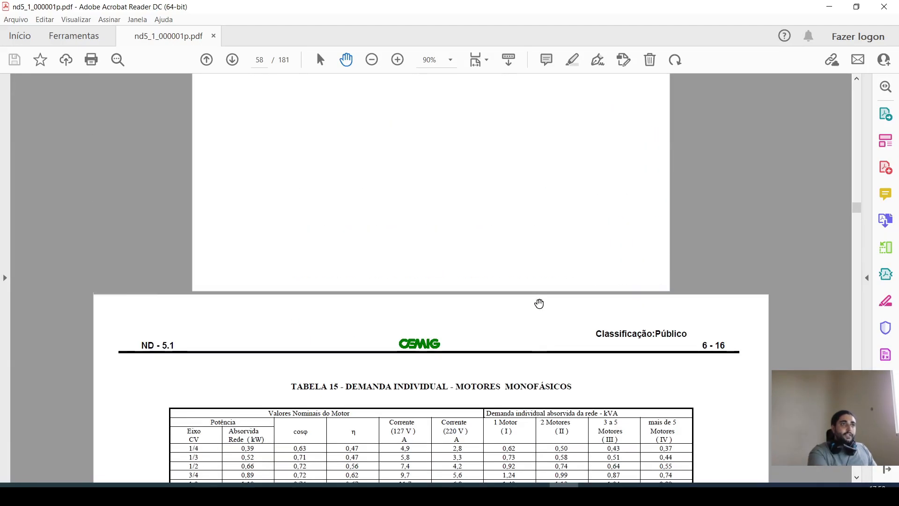
pyautogui.scroll(10, 547, 306)
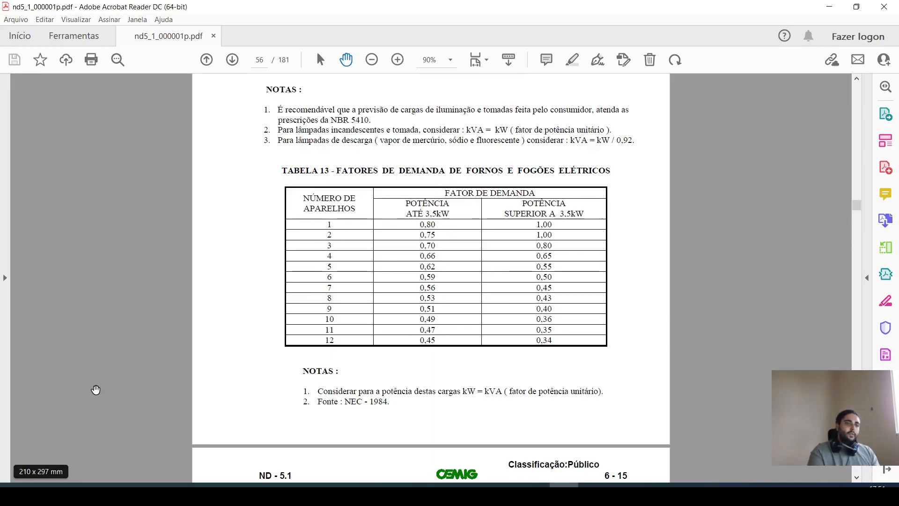
# Return to Revit and review the load classifications, demanded power and panel totals in the QDC-GERAL panel schedule.
pyautogui.click(477, 485)
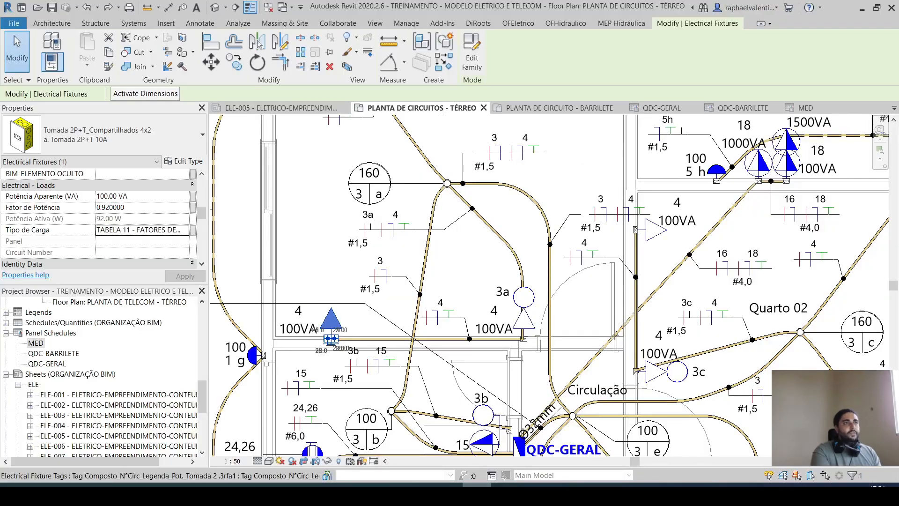
pyautogui.click(661, 108)
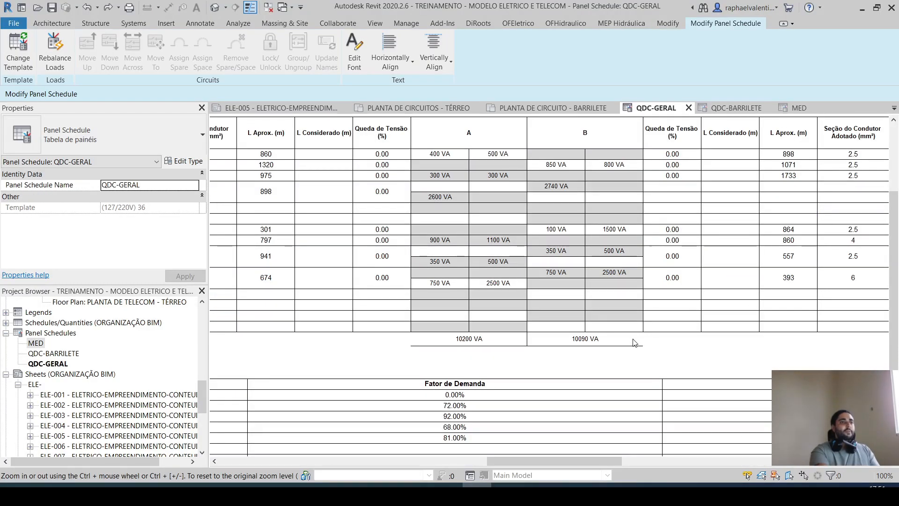
pyautogui.scroll(-3, 609, 262)
pyautogui.moveTo(583, 459); pyautogui.dragTo(796, 456)
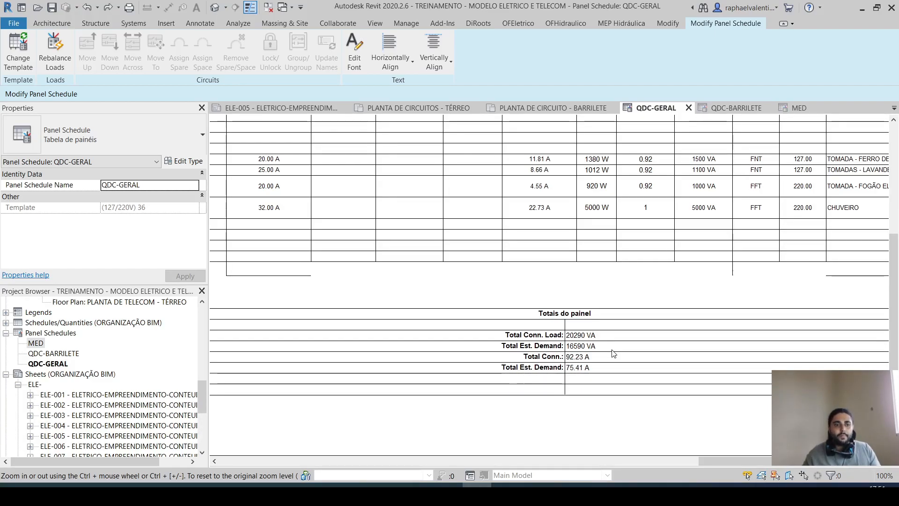
pyautogui.moveTo(744, 461); pyautogui.dragTo(261, 472)
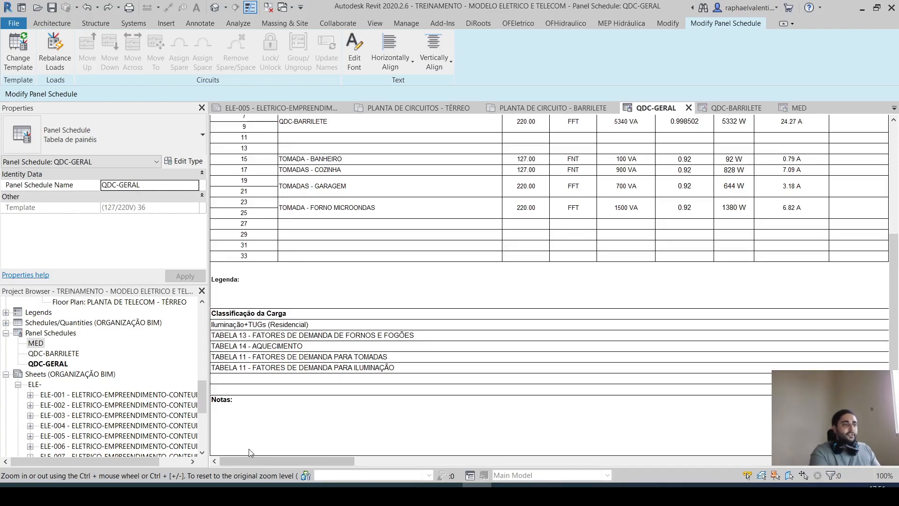
pyautogui.moveTo(276, 461); pyautogui.dragTo(770, 464)
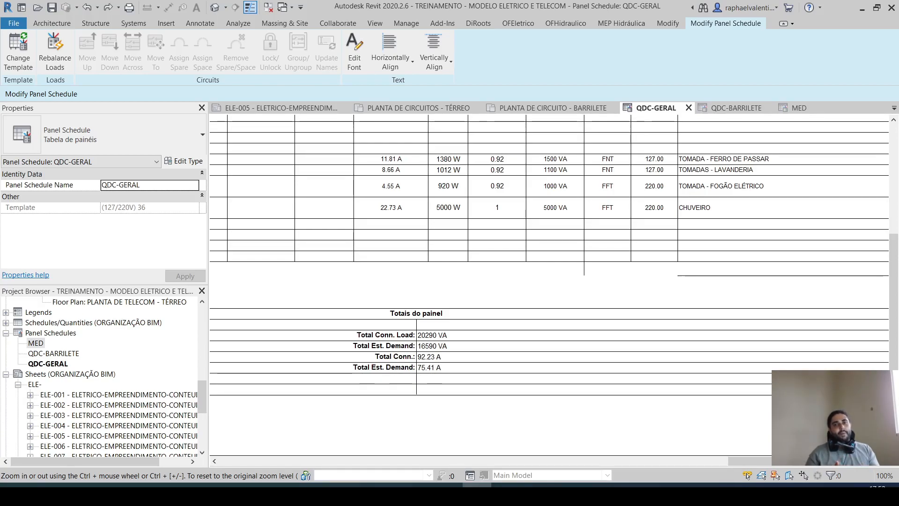
pyautogui.moveTo(752, 461); pyautogui.dragTo(589, 456)
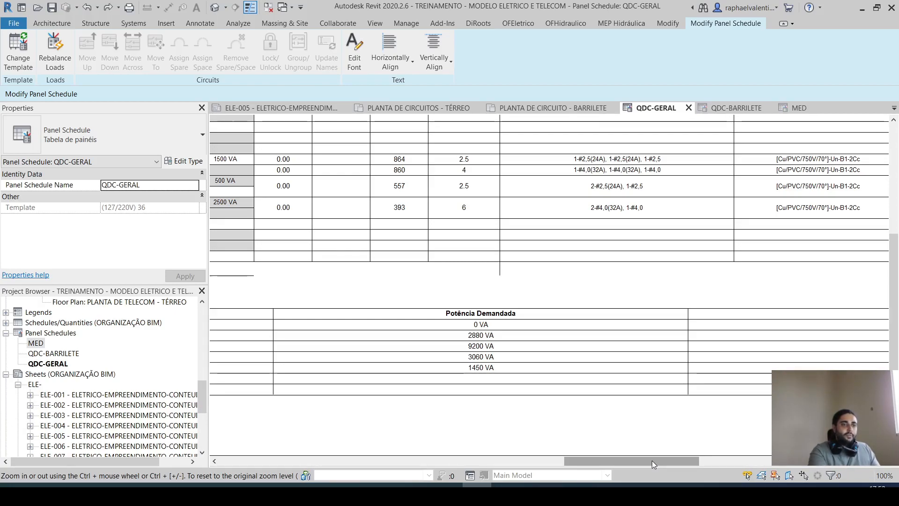
pyautogui.moveTo(651, 459); pyautogui.dragTo(817, 460)
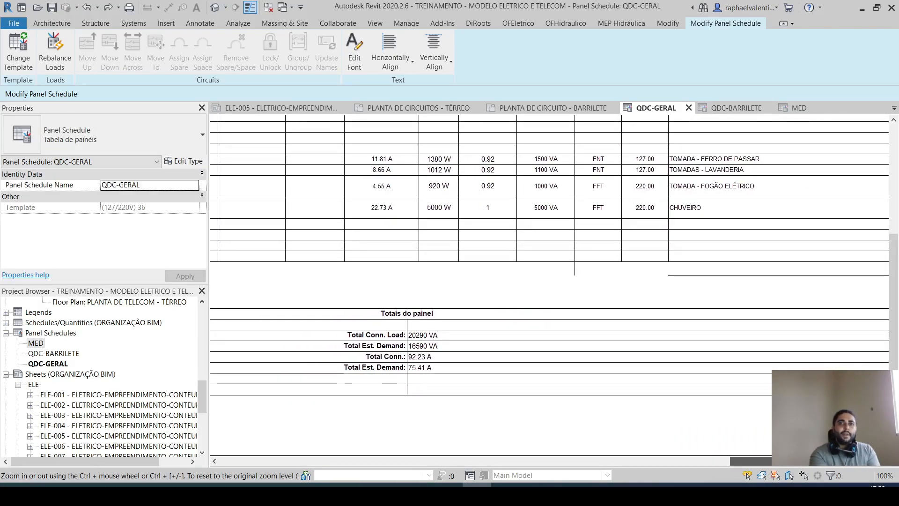
pyautogui.moveTo(817, 459); pyautogui.dragTo(304, 455)
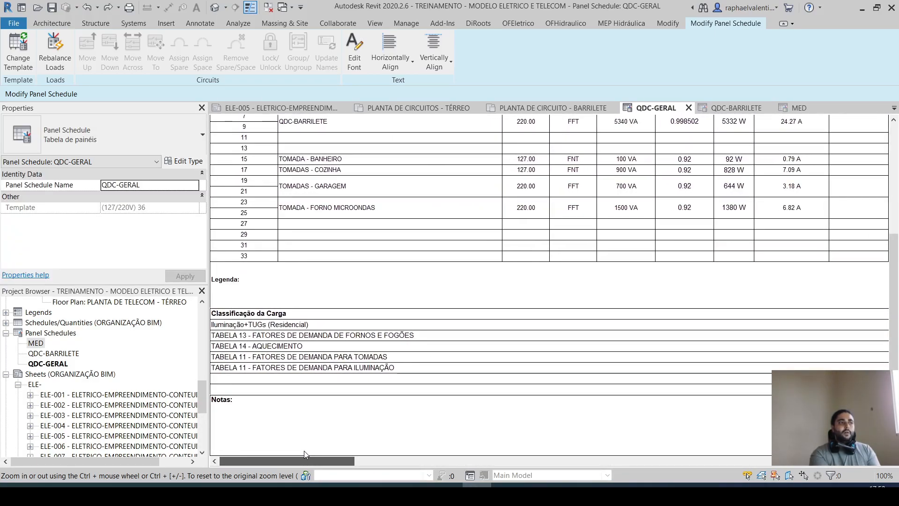